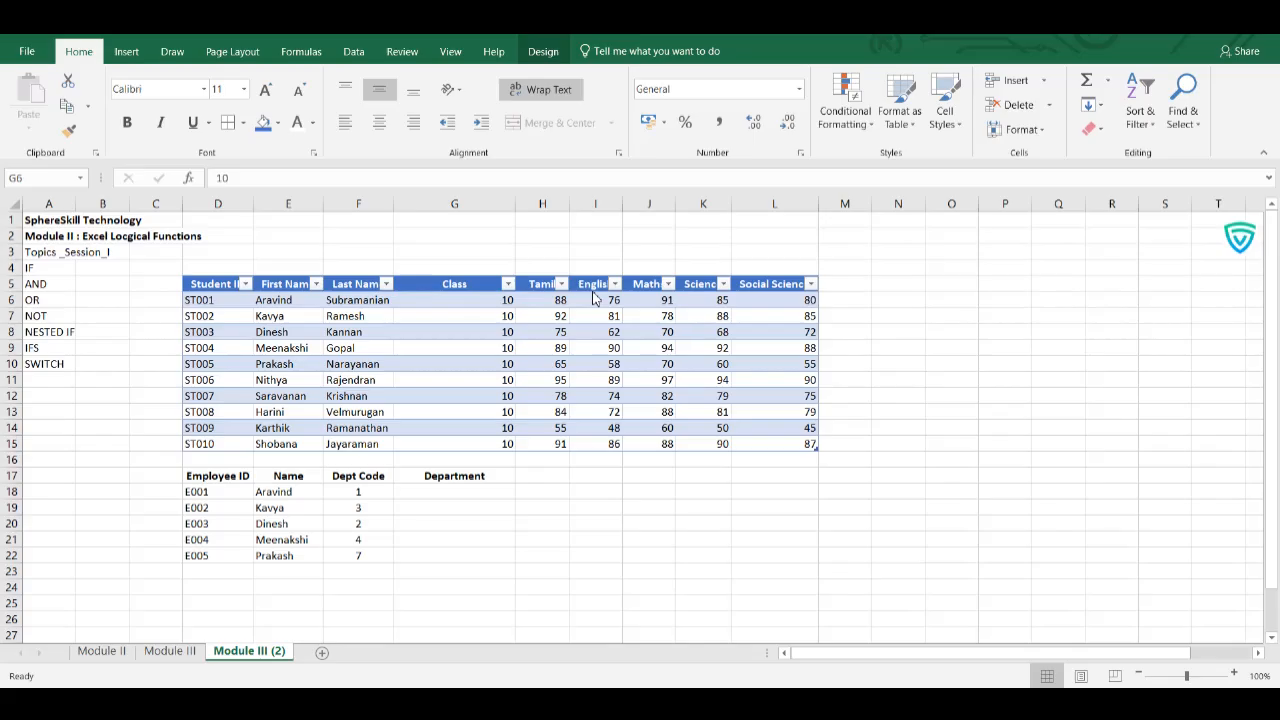
Center the Class and subject mark values of all ten students in cells G6:L15 horizontally
click(485, 300)
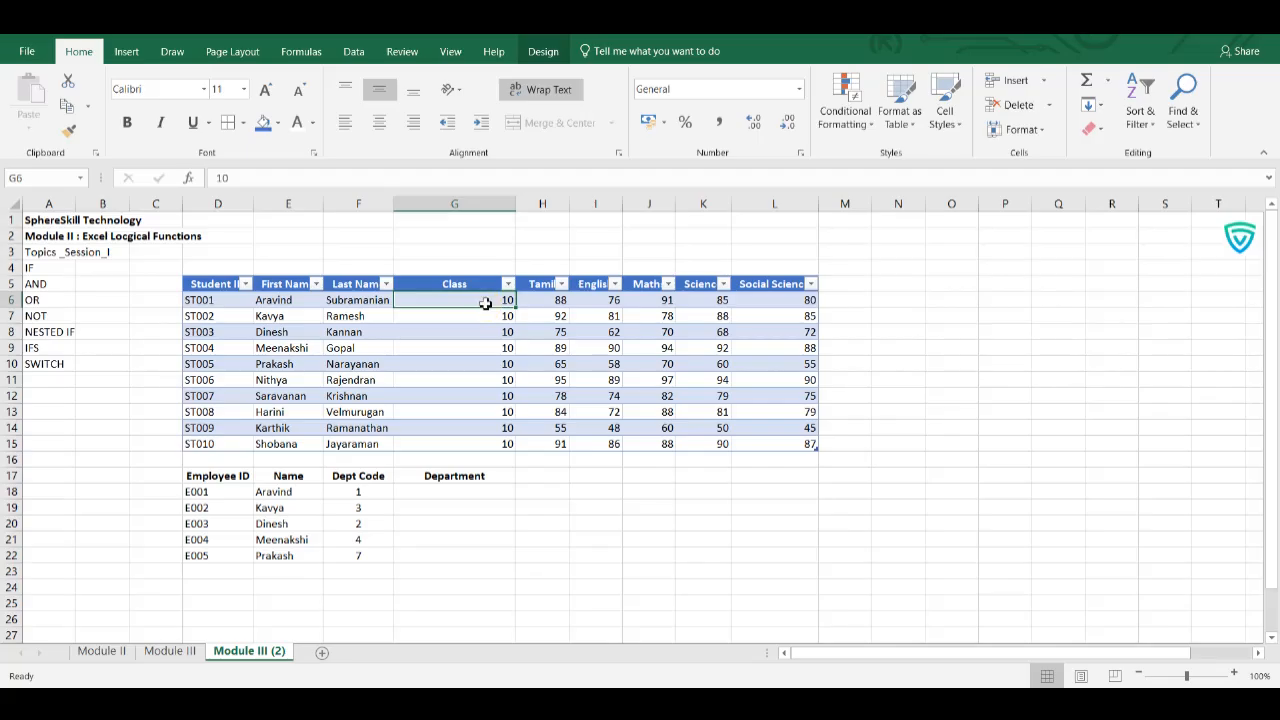
key(ctrl+shift+Down)
key(ctrl+shift+End)
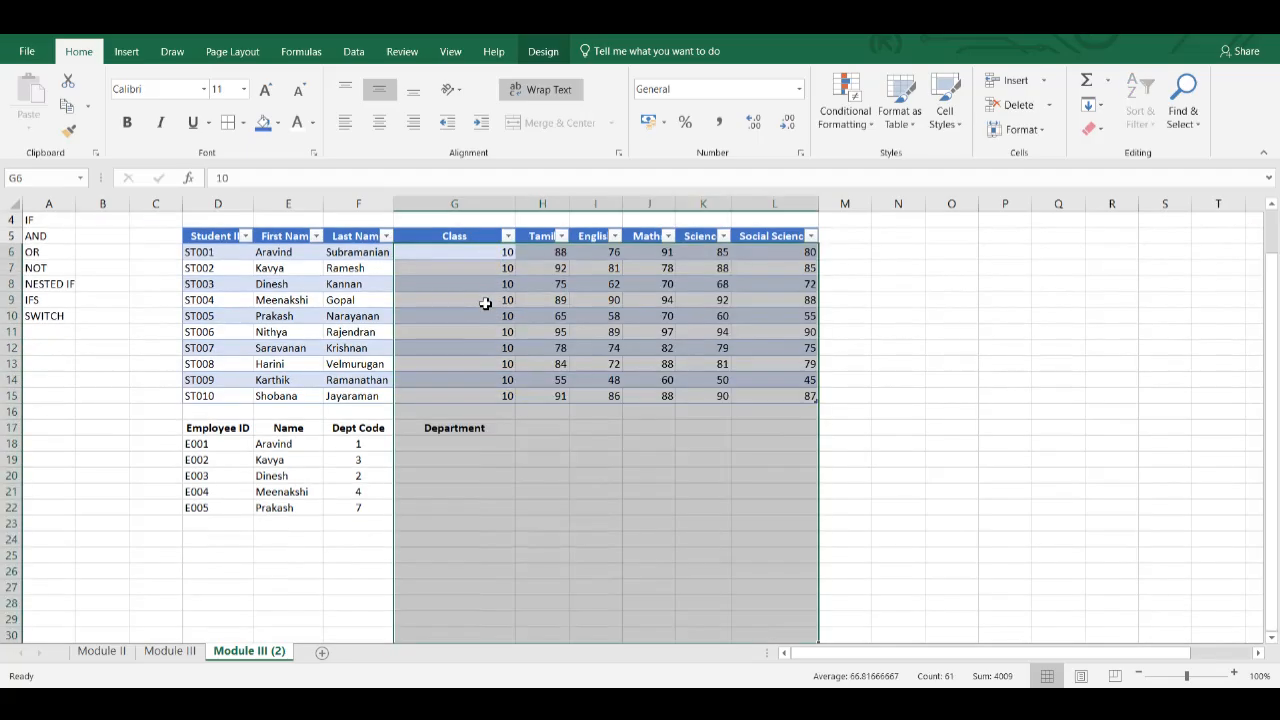
key(shift+Up)
key(shift+Up)
key(shift+Up)
key(shift+Up)
key(shift+Up)
key(shift+Up)
key(shift+Up)
key(shift+Up)
key(shift+Up)
key(shift+Up)
key(shift+Up)
key(shift+Up)
key(shift+Up)
key(shift+Up)
key(shift+Up)
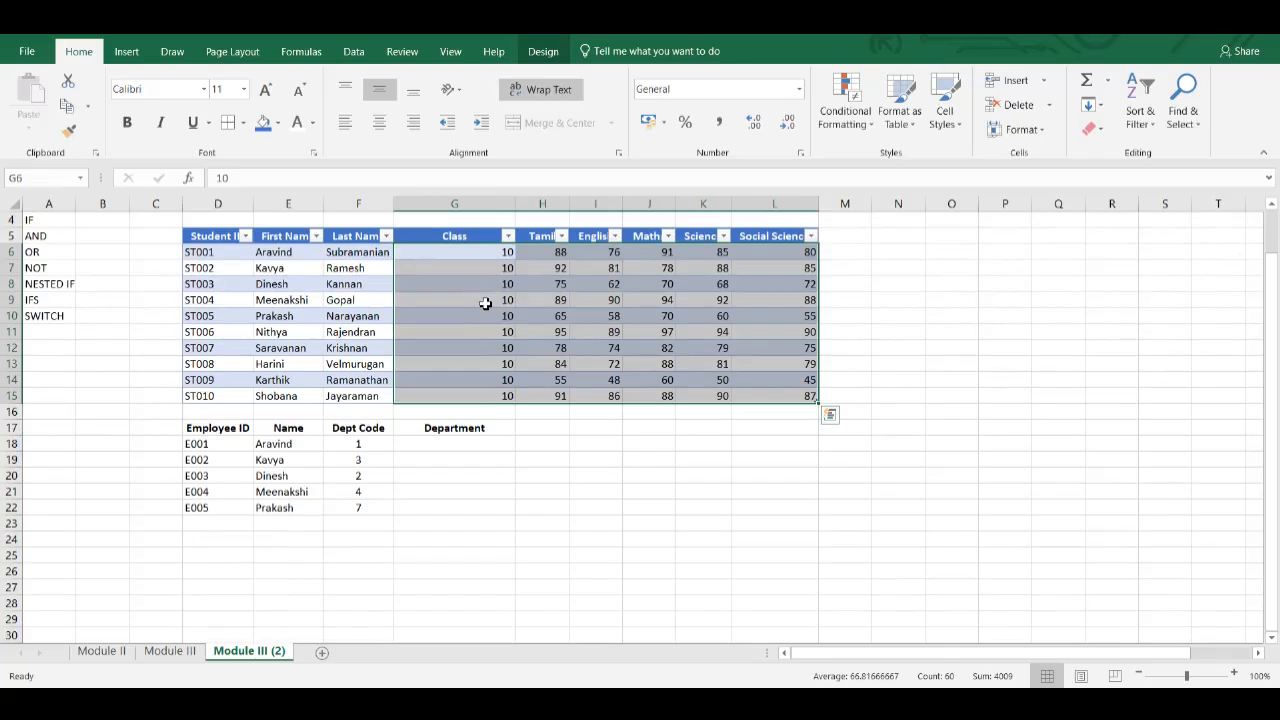
key(alt)
key(h)
key(a)
key(c)
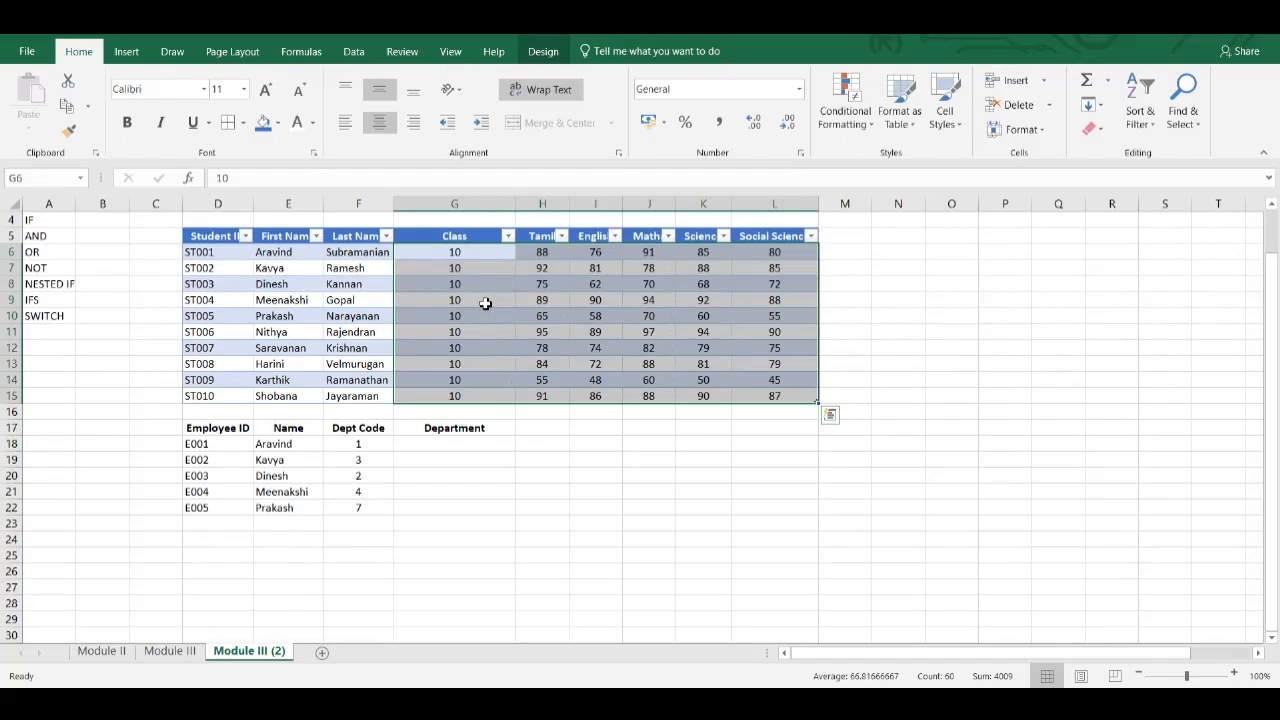
Convert the employee data in D17:G22 into a table with its first row as headers
click(217, 431)
key(ctrl+shift+Down)
key(ctrl+shift+Right)
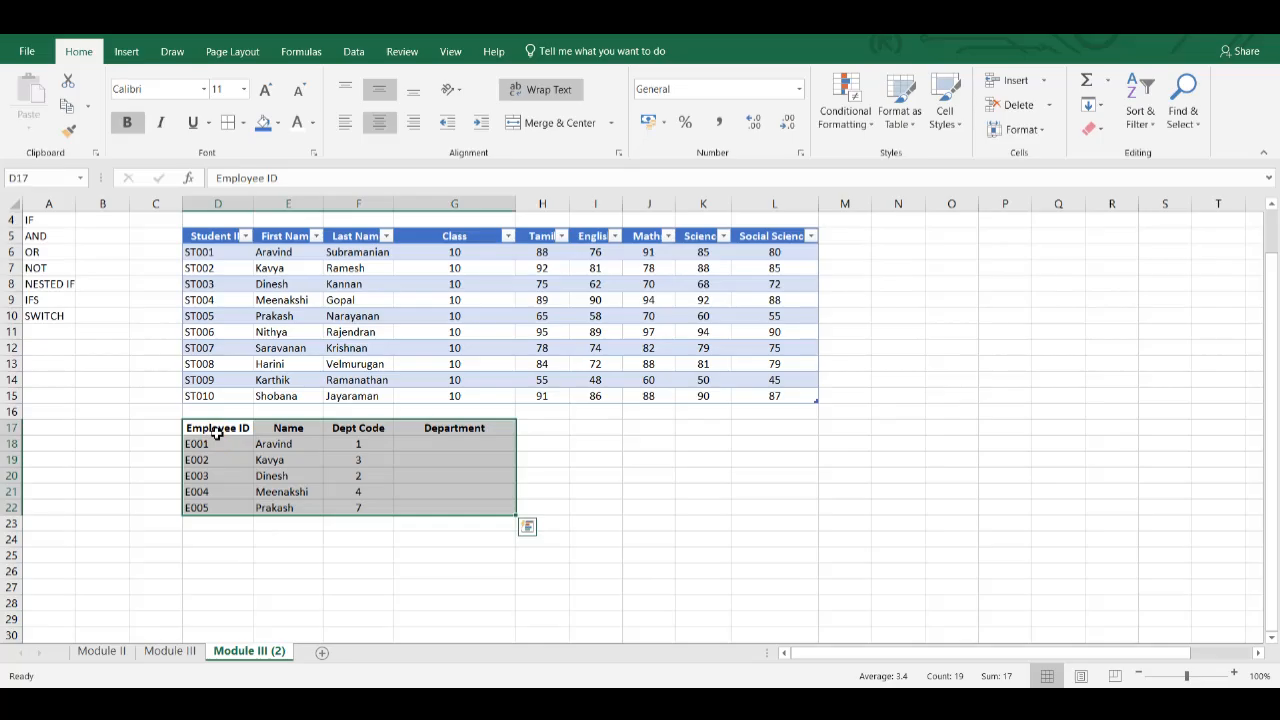
key(alt)
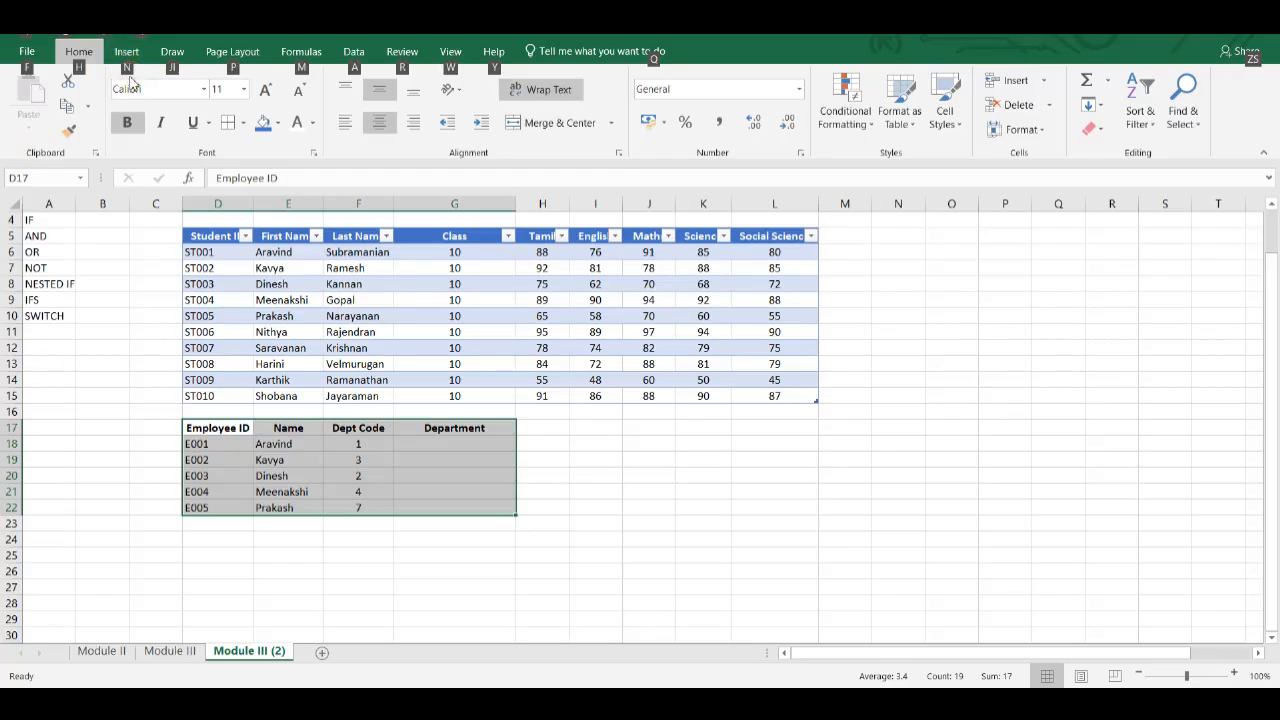
key(n)
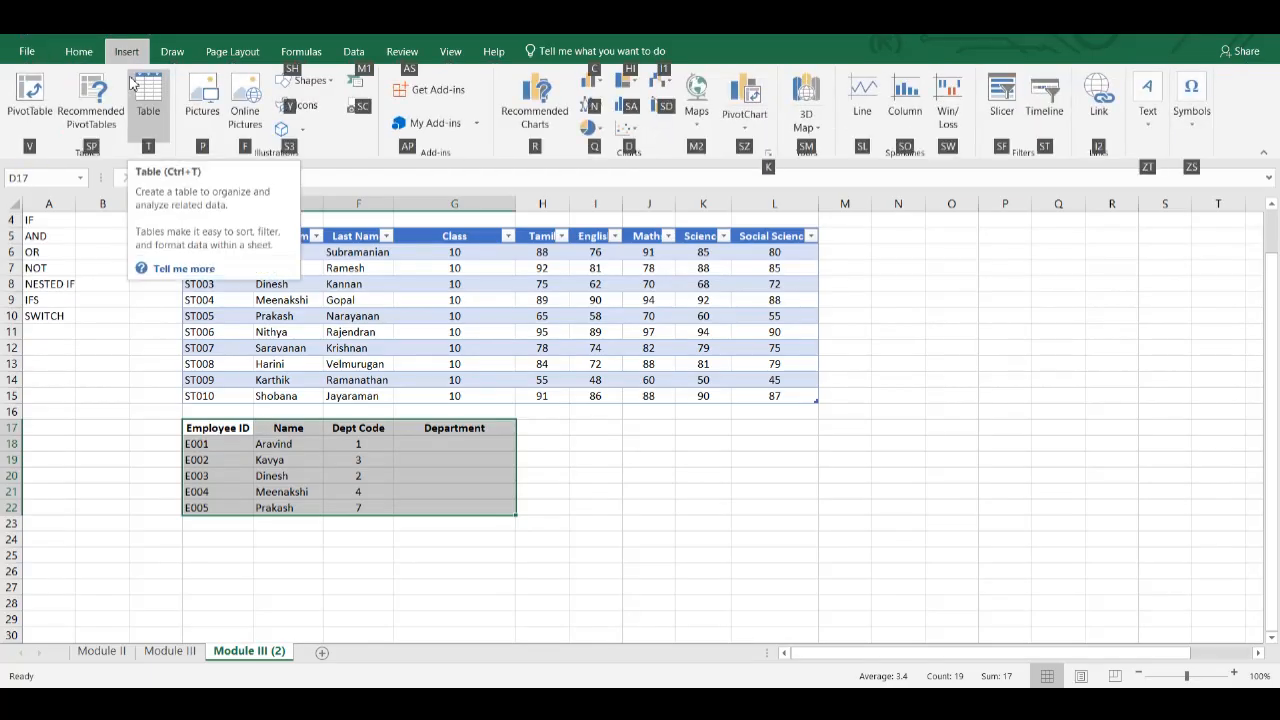
key(t)
key(Return)
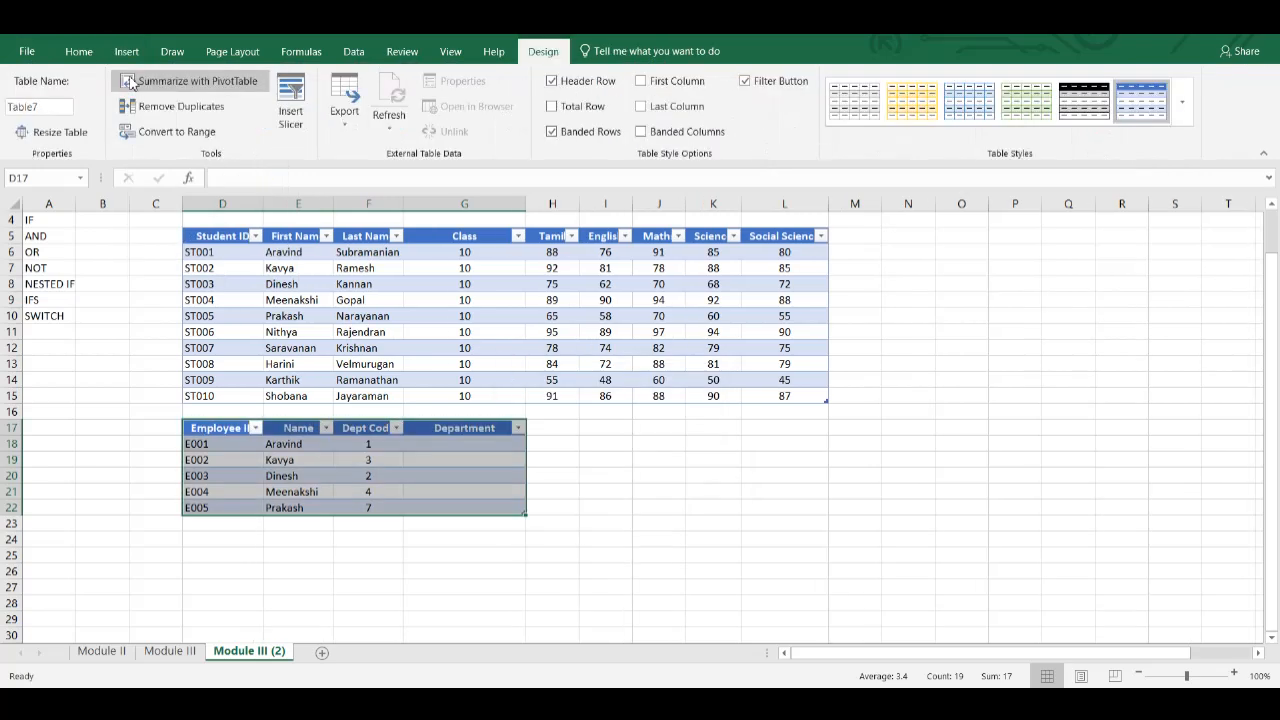
click(610, 476)
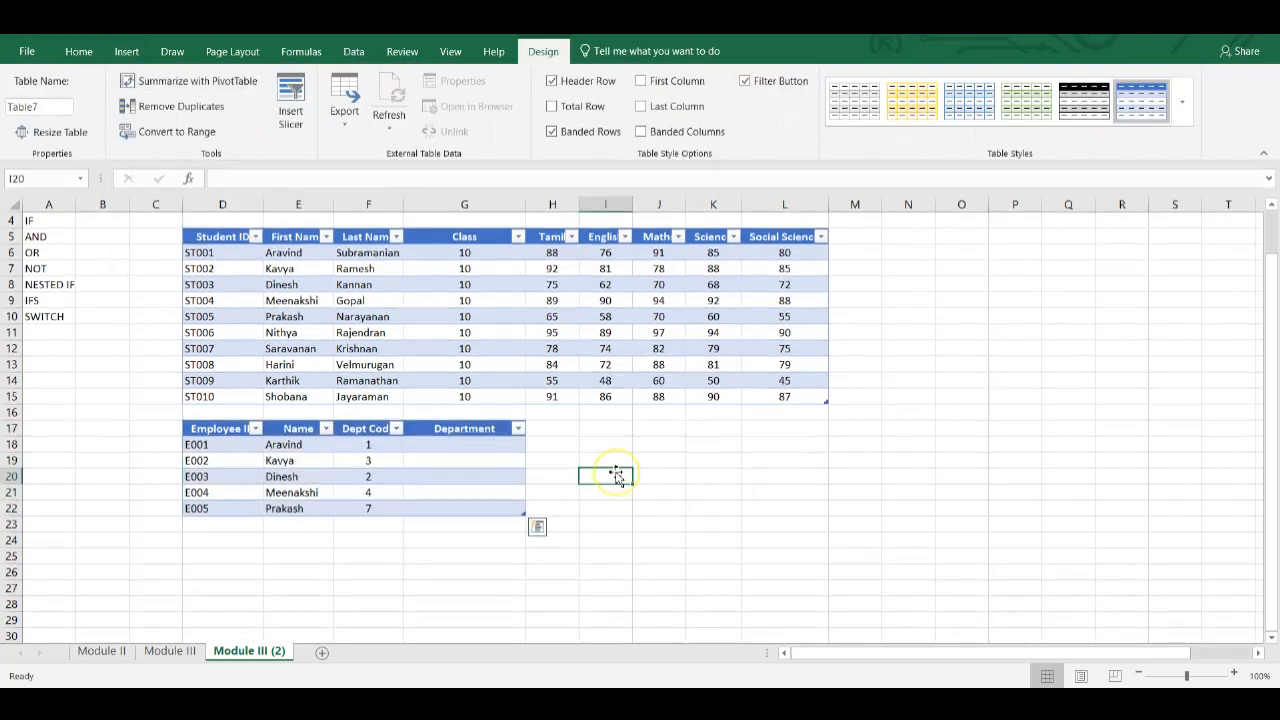
scroll(586, 360, up, 1)
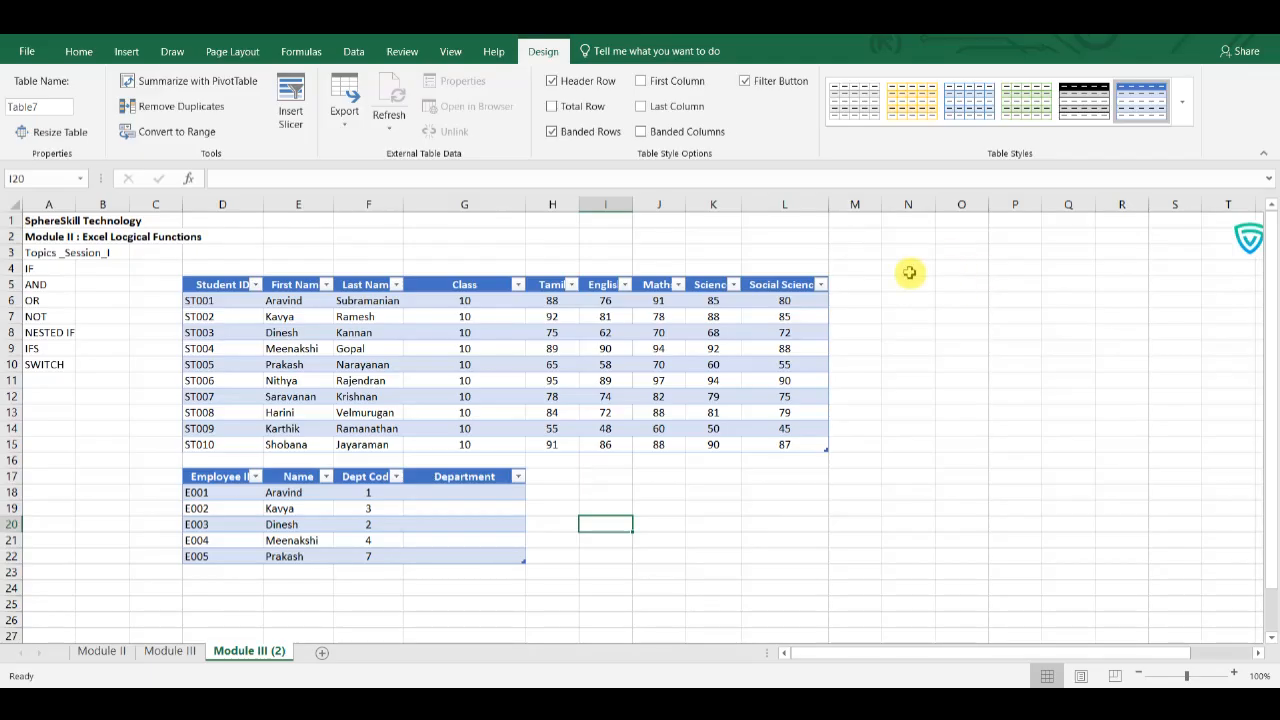
Add a Total column to the student table that sums each row's marks from Tamil to Social Science, and widen it slightly
click(847, 289)
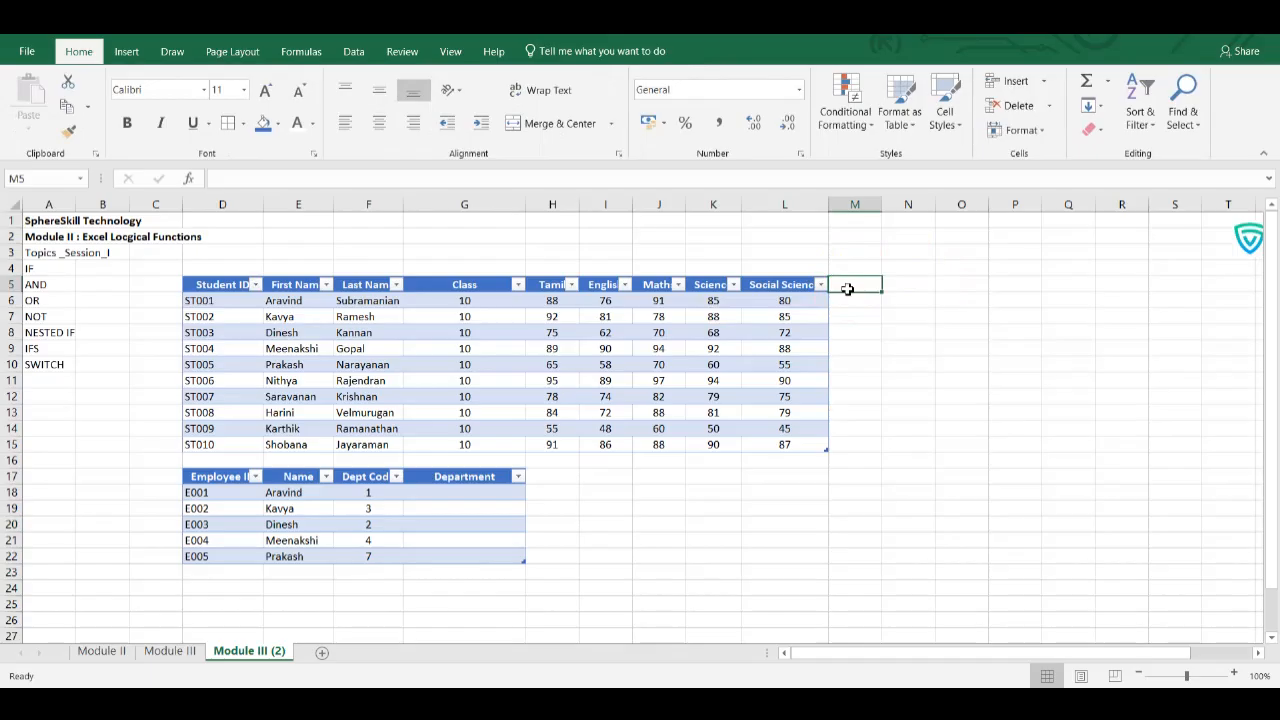
text(Total)
key(Return)
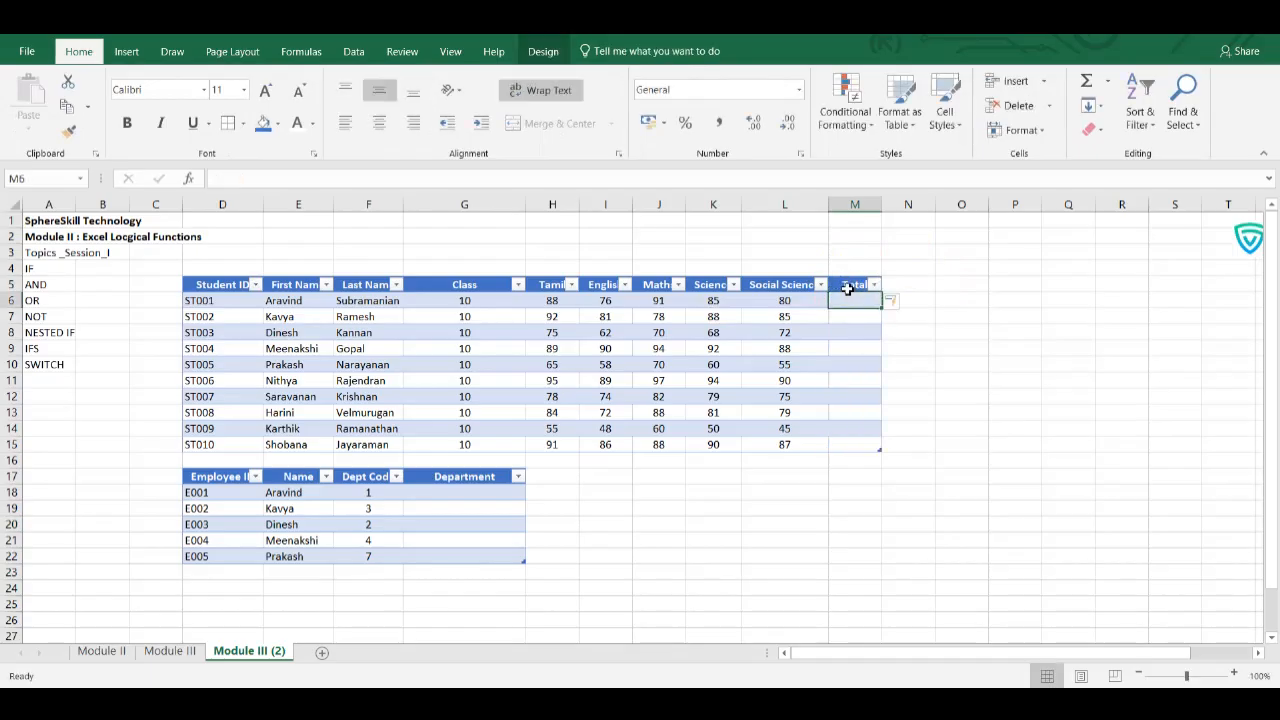
text(=sum)
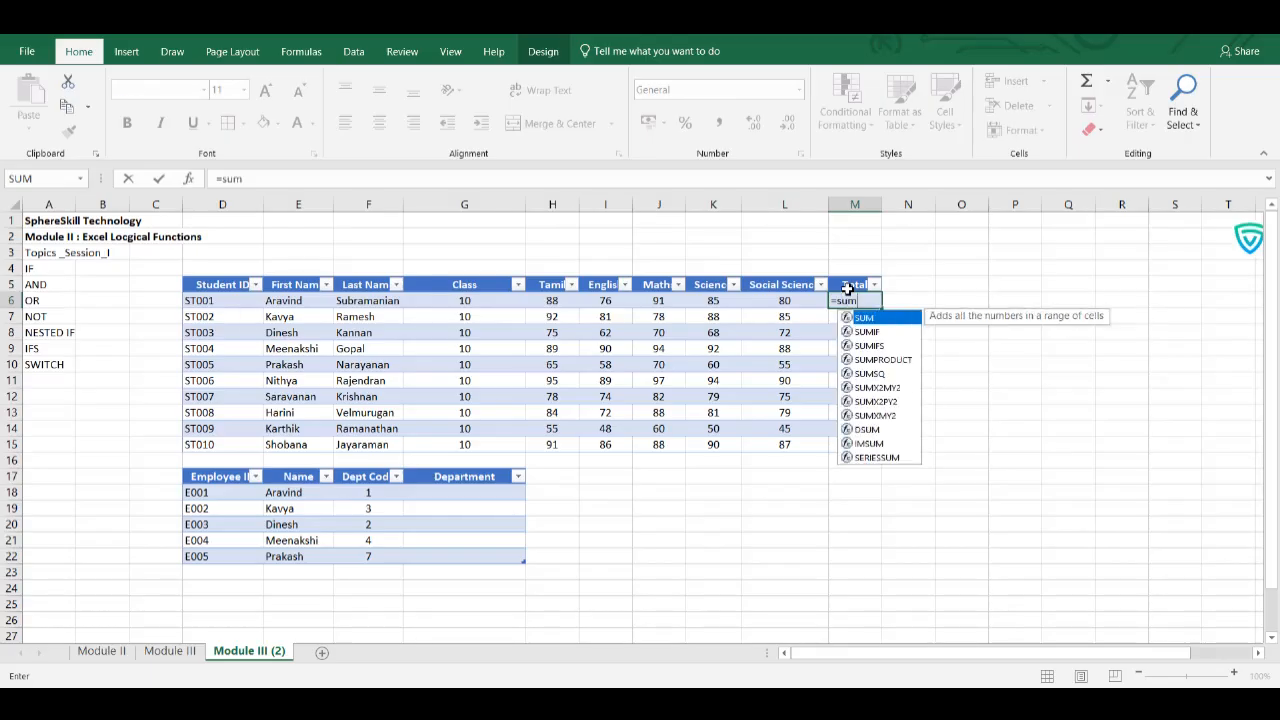
text(()
drag(552, 300, 802, 297)
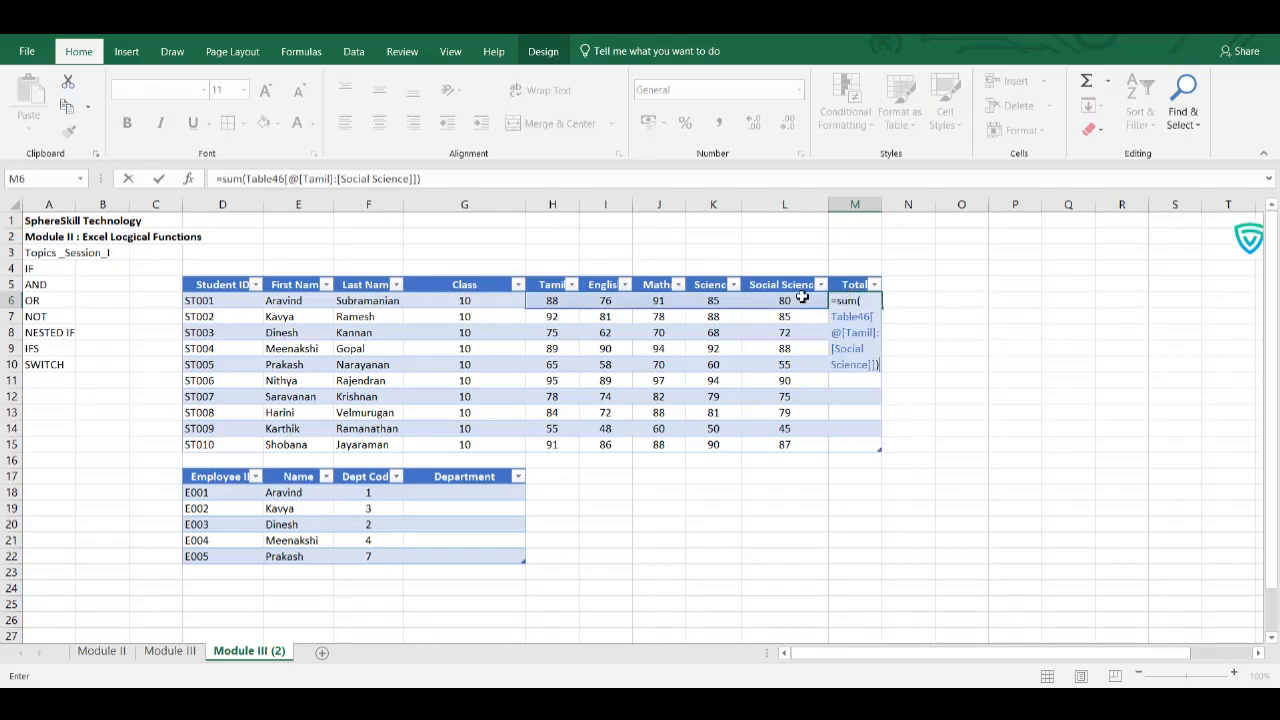
text())
key(Return)
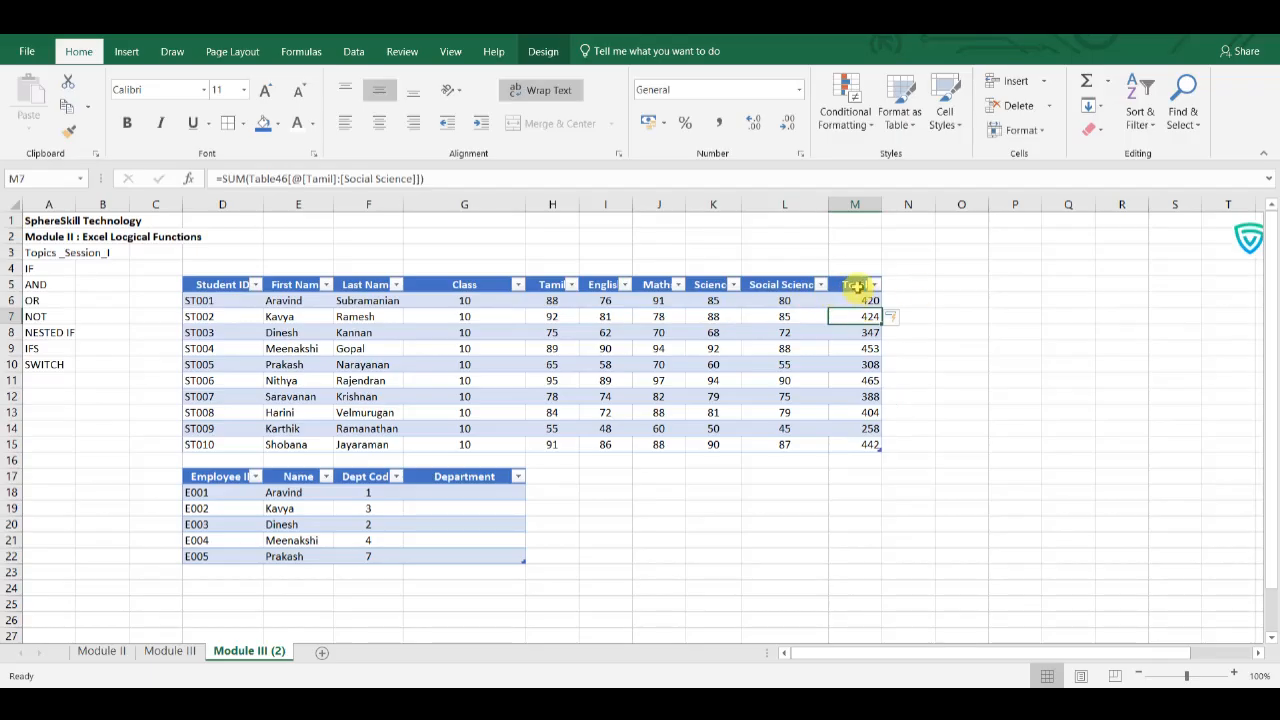
drag(881, 206, 886, 206)
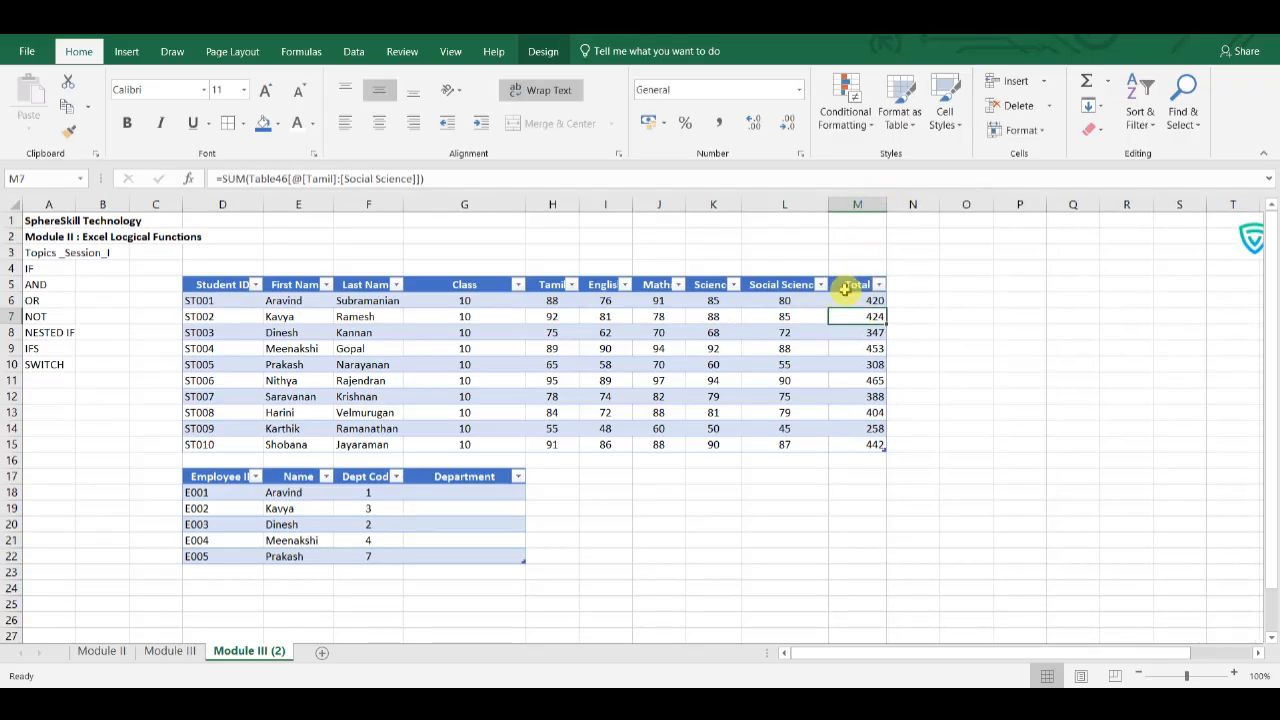
click(901, 288)
text(Avaerage)
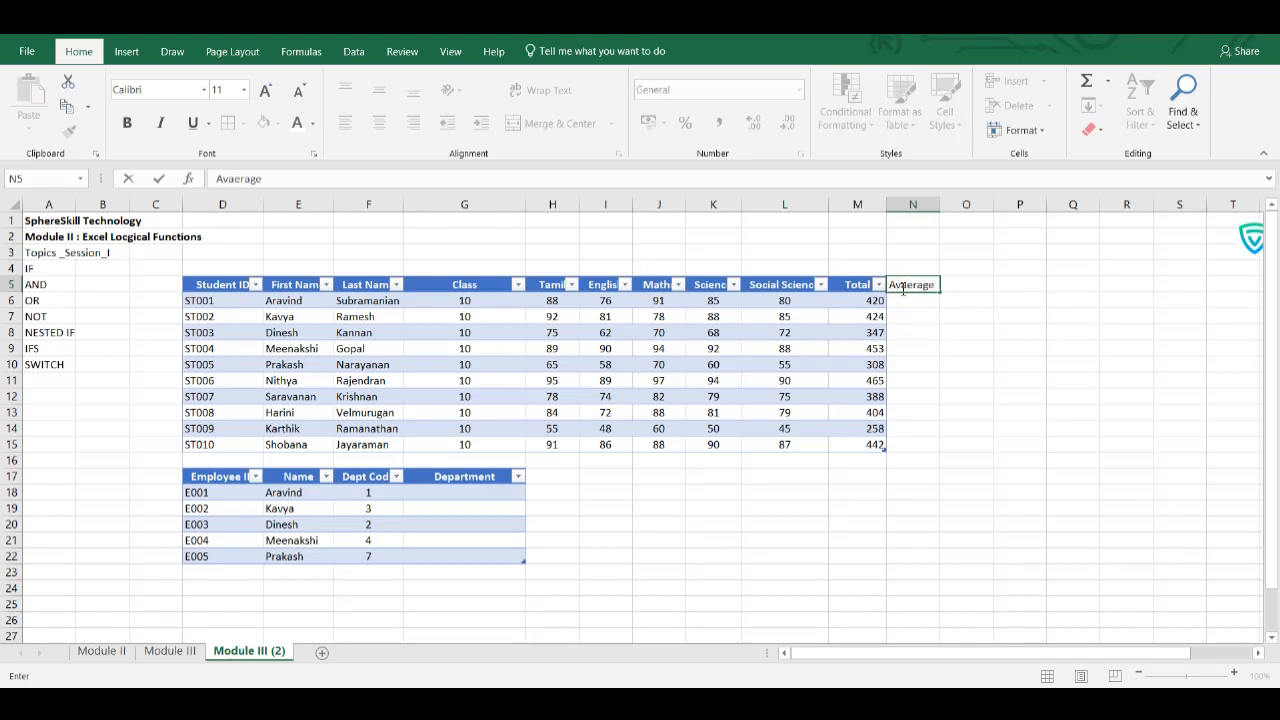
key(Return)
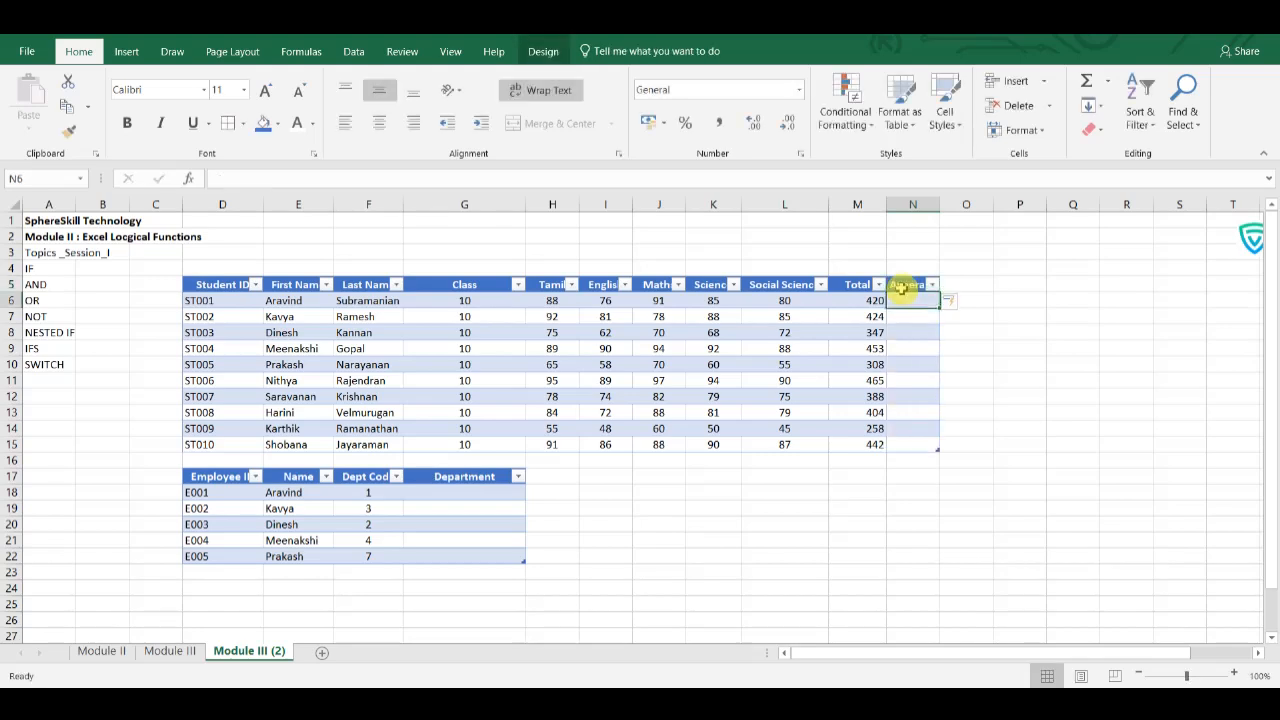
text(=aver)
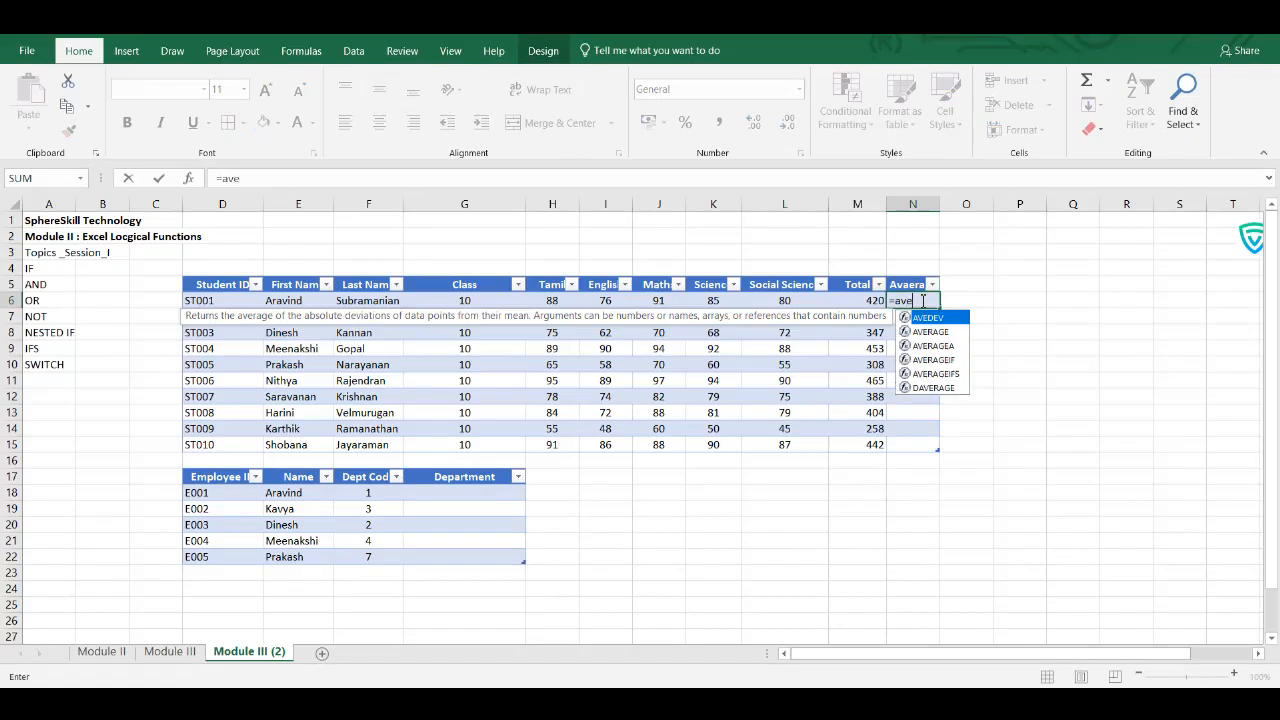
key(Down)
key(Tab)
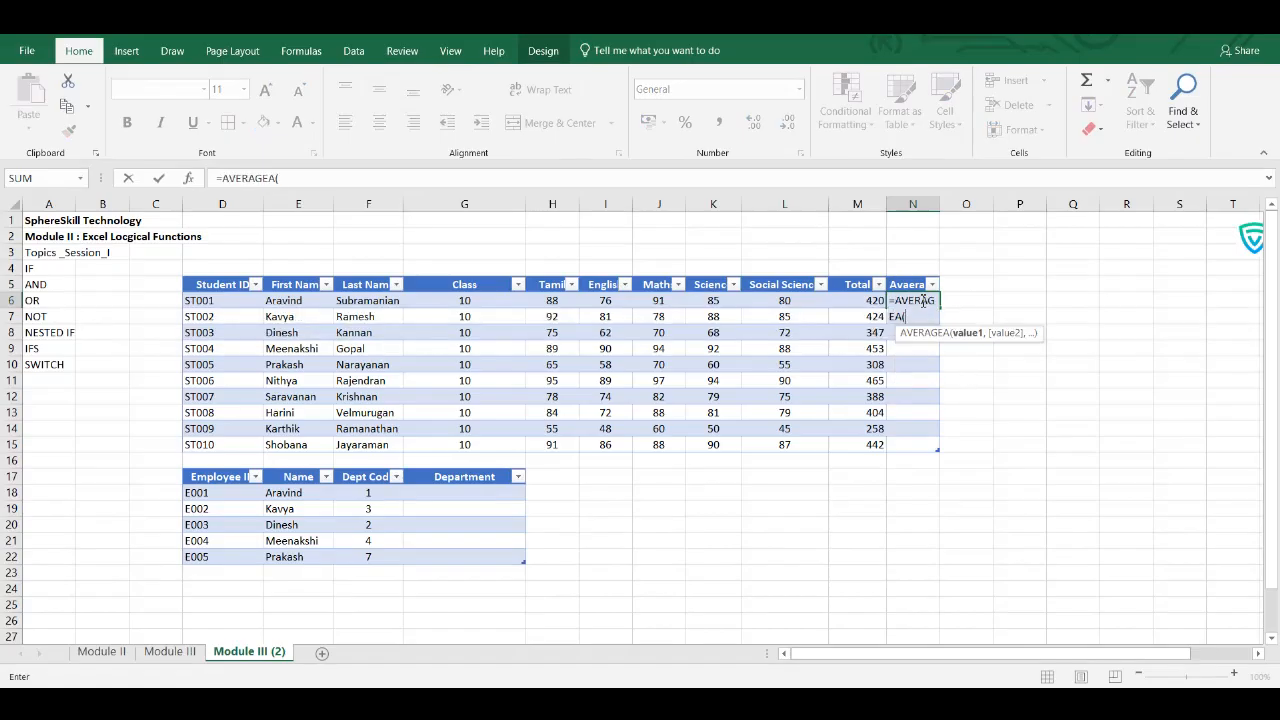
click(868, 302)
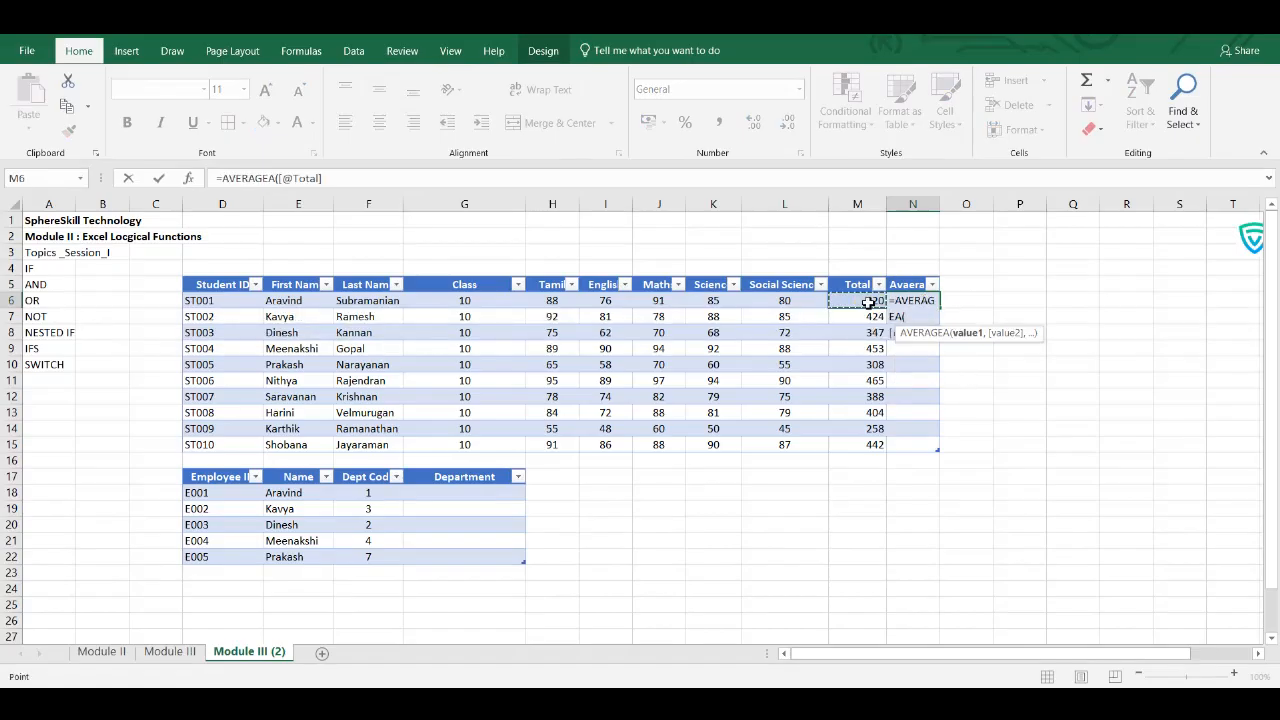
text(/5))
key(Return)
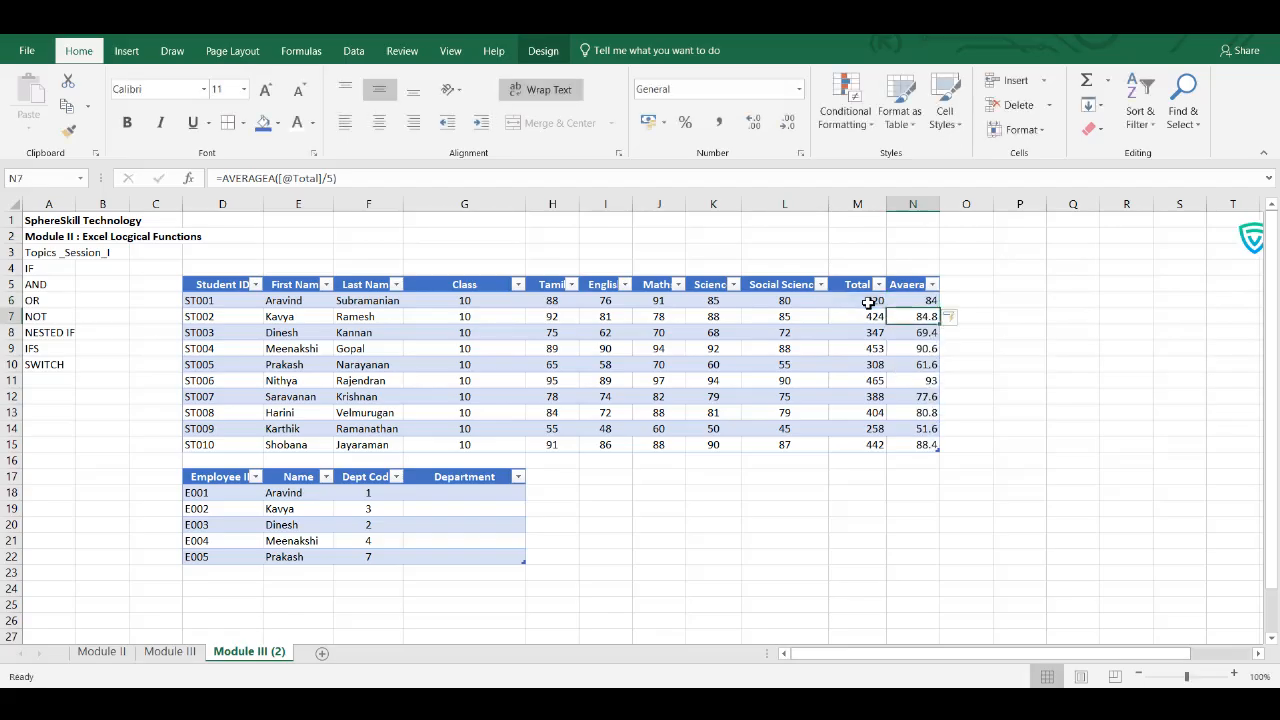
Add a PASS column in O that returns "PASS" when the row's average is at least 50 and "FAIL" otherwise, using IF
click(942, 283)
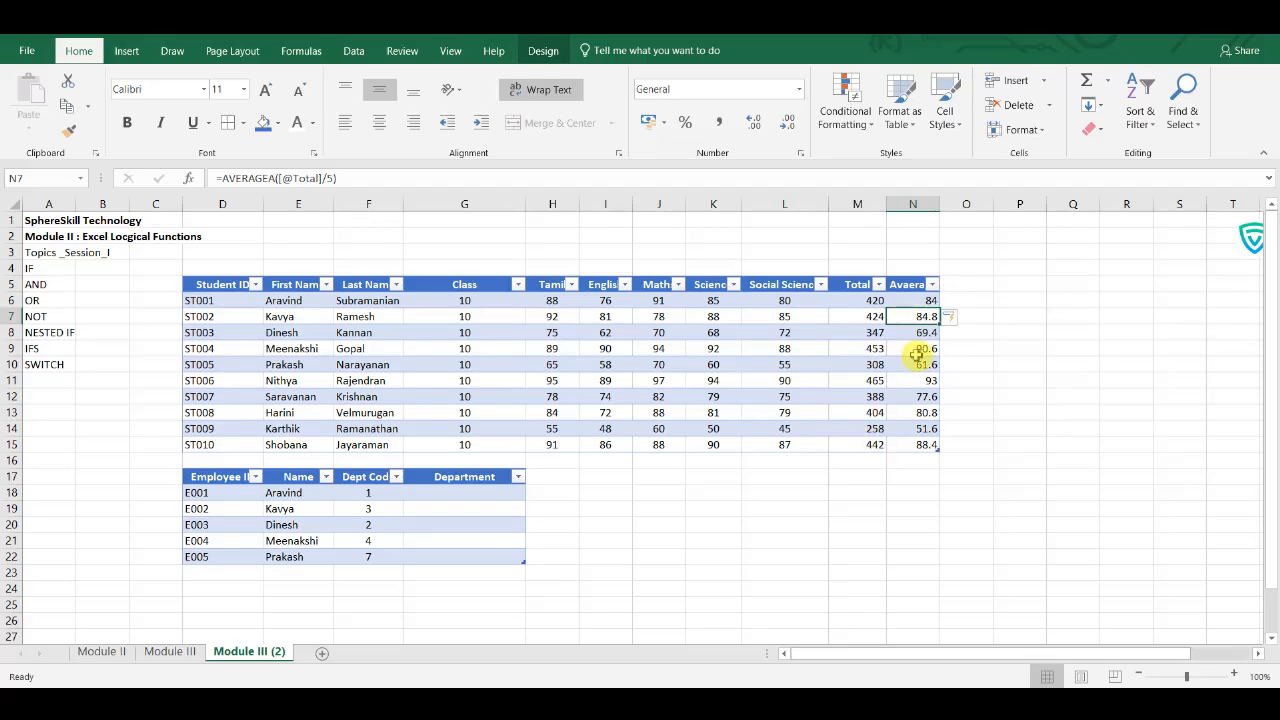
click(977, 285)
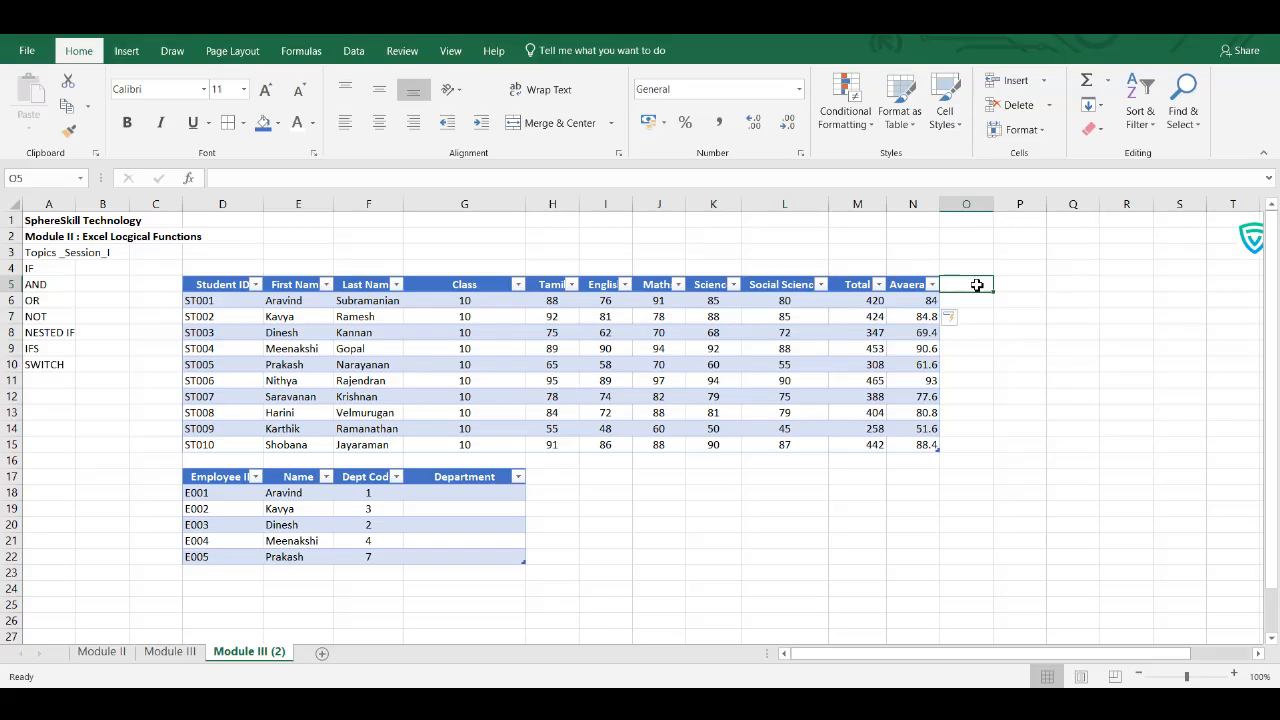
text(PASS)
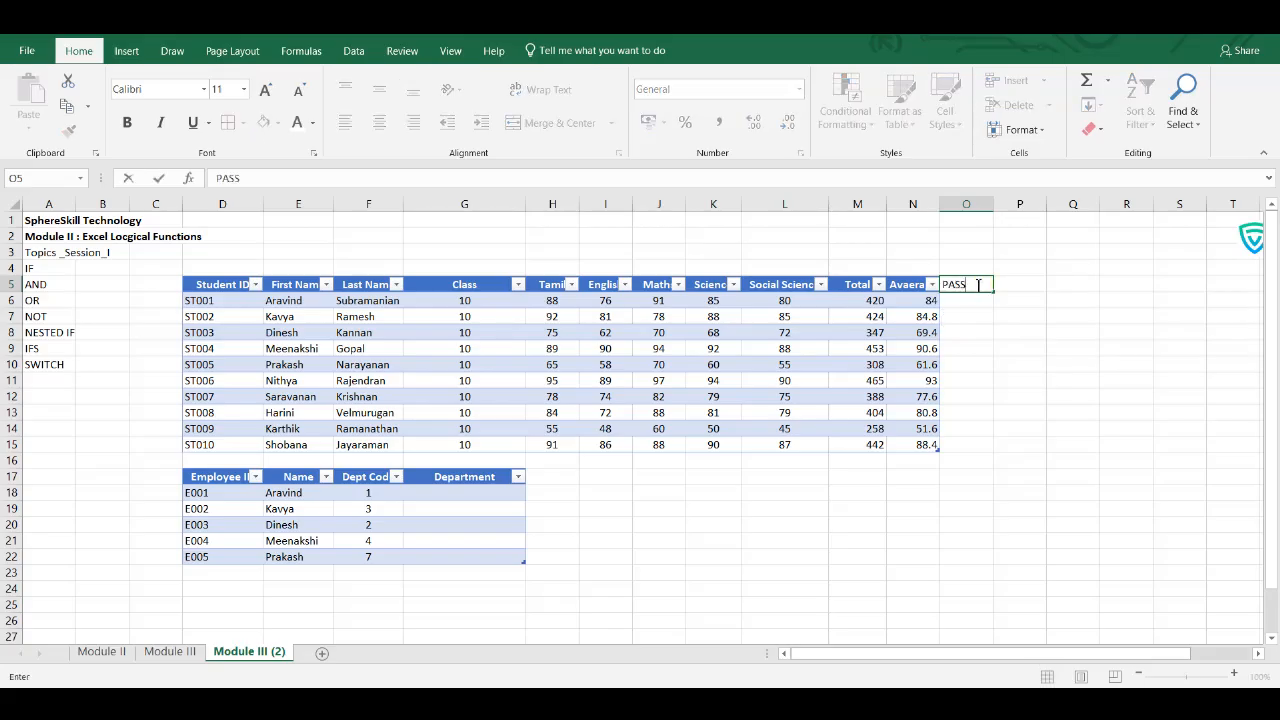
key(Return)
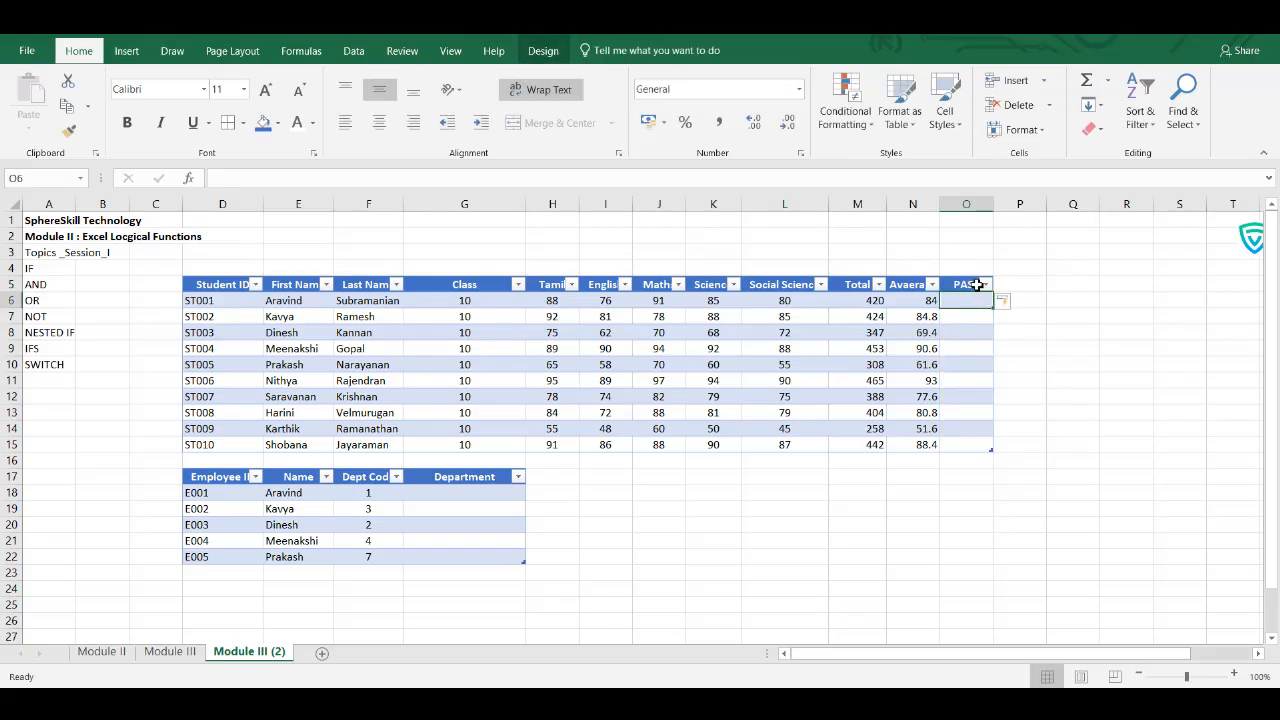
text(=)
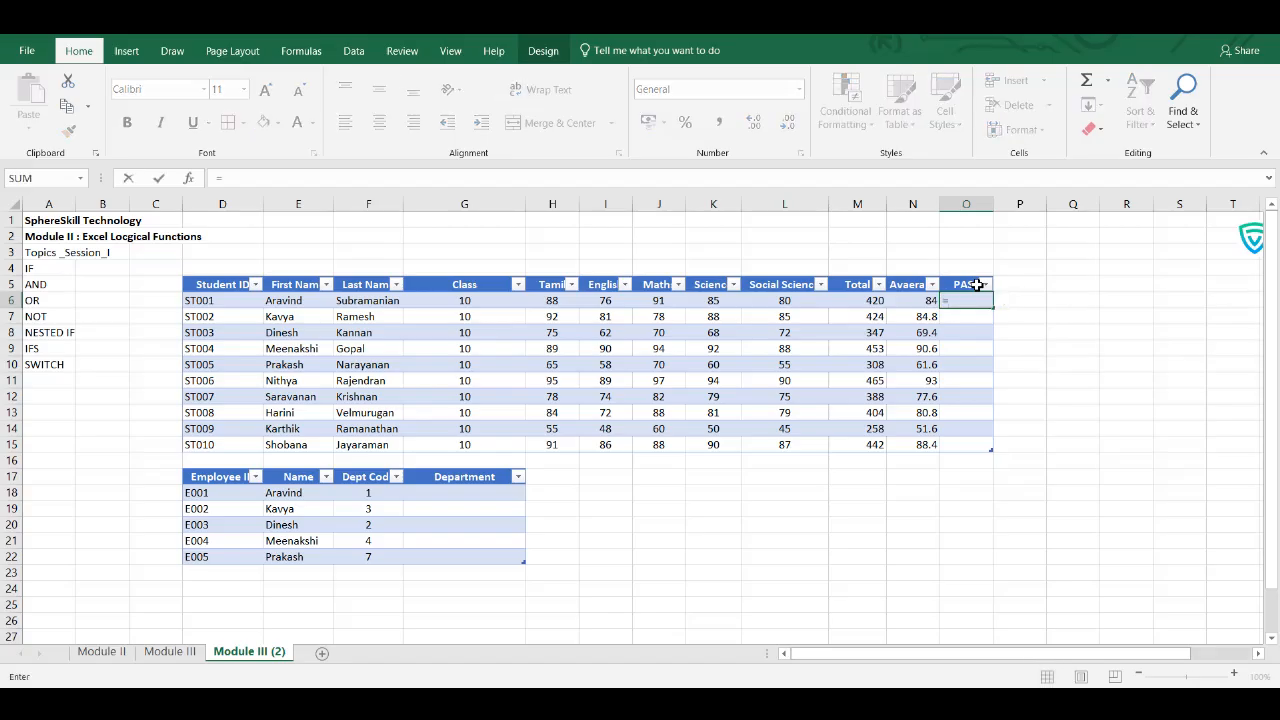
text(if()
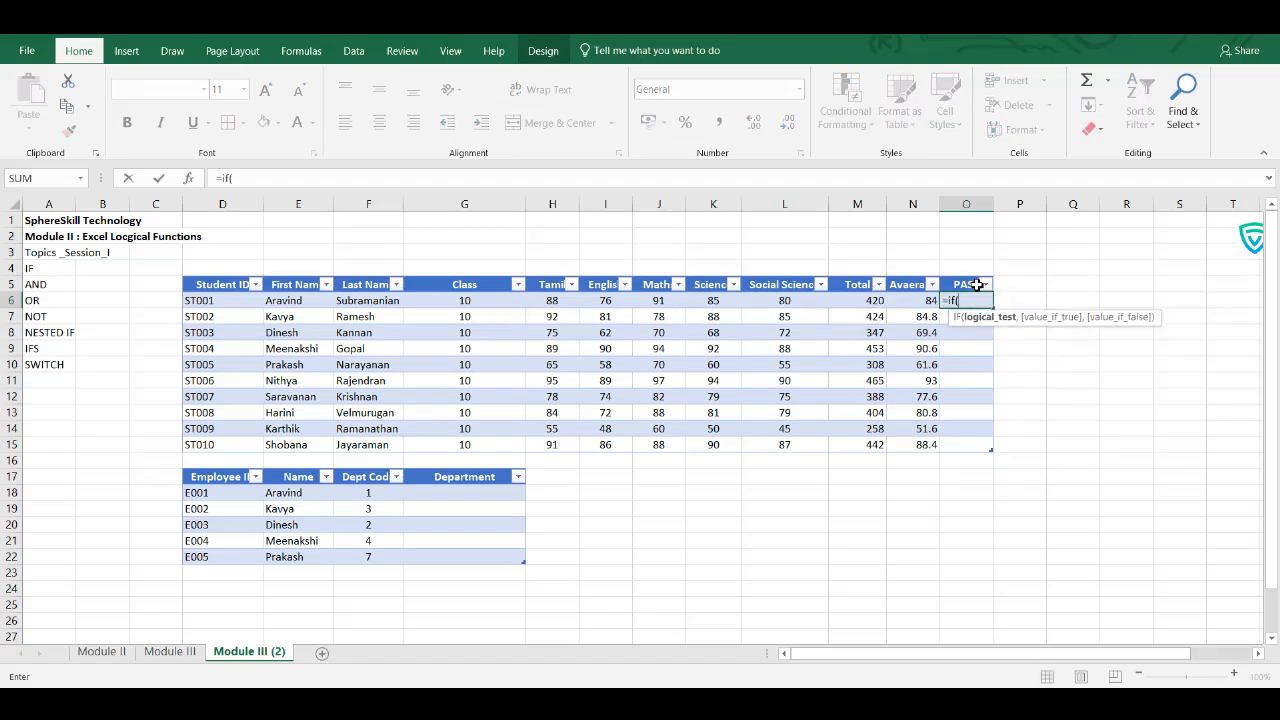
key(Left)
text(>=50,"PASS)
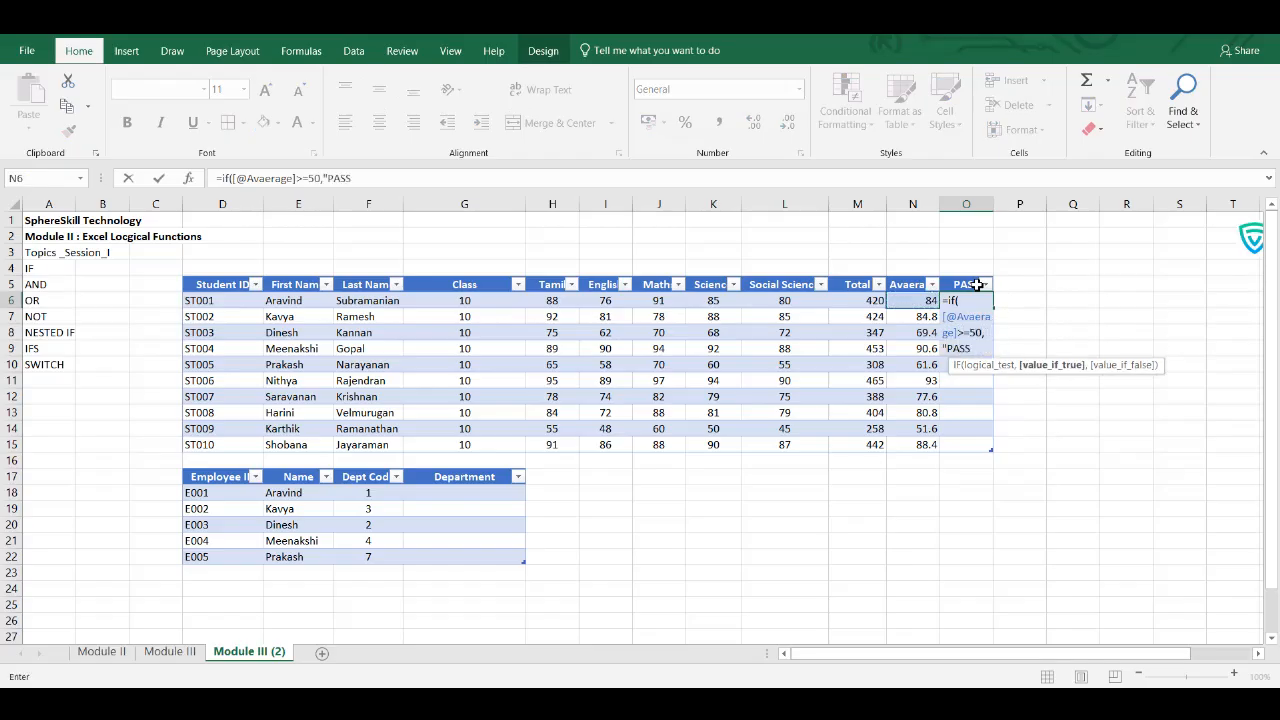
text(","FAIL"))
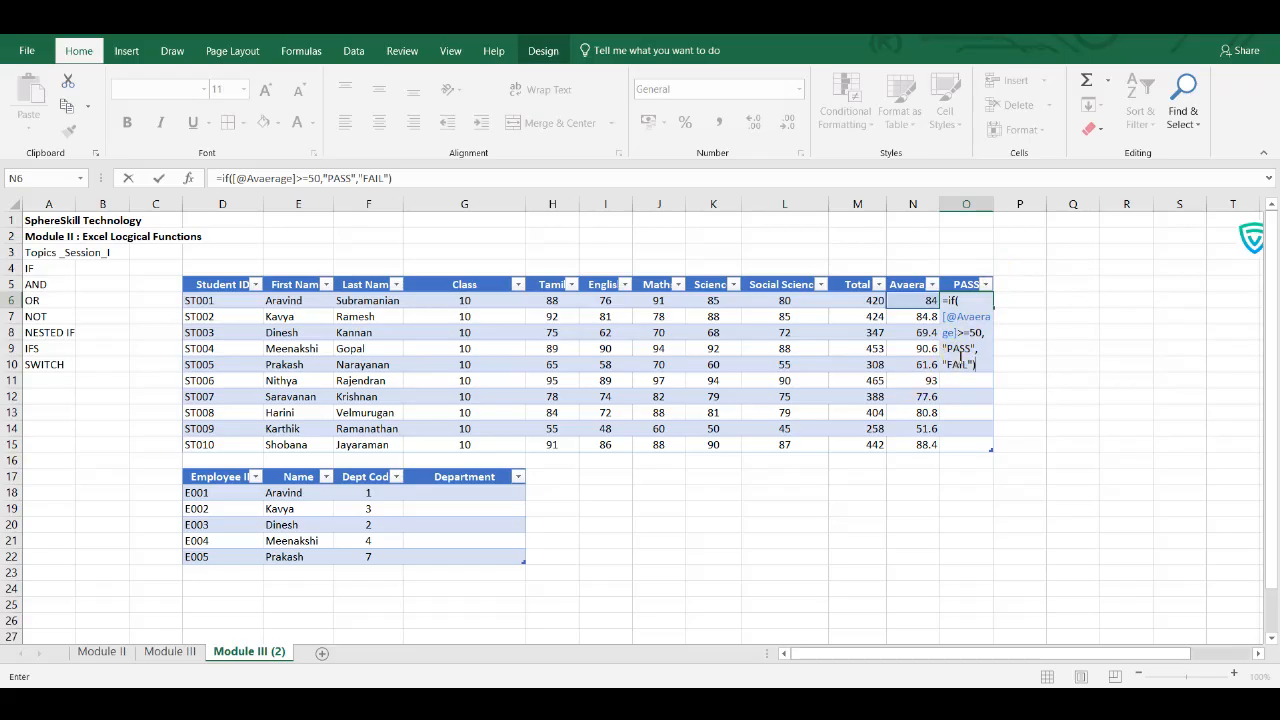
key(Return)
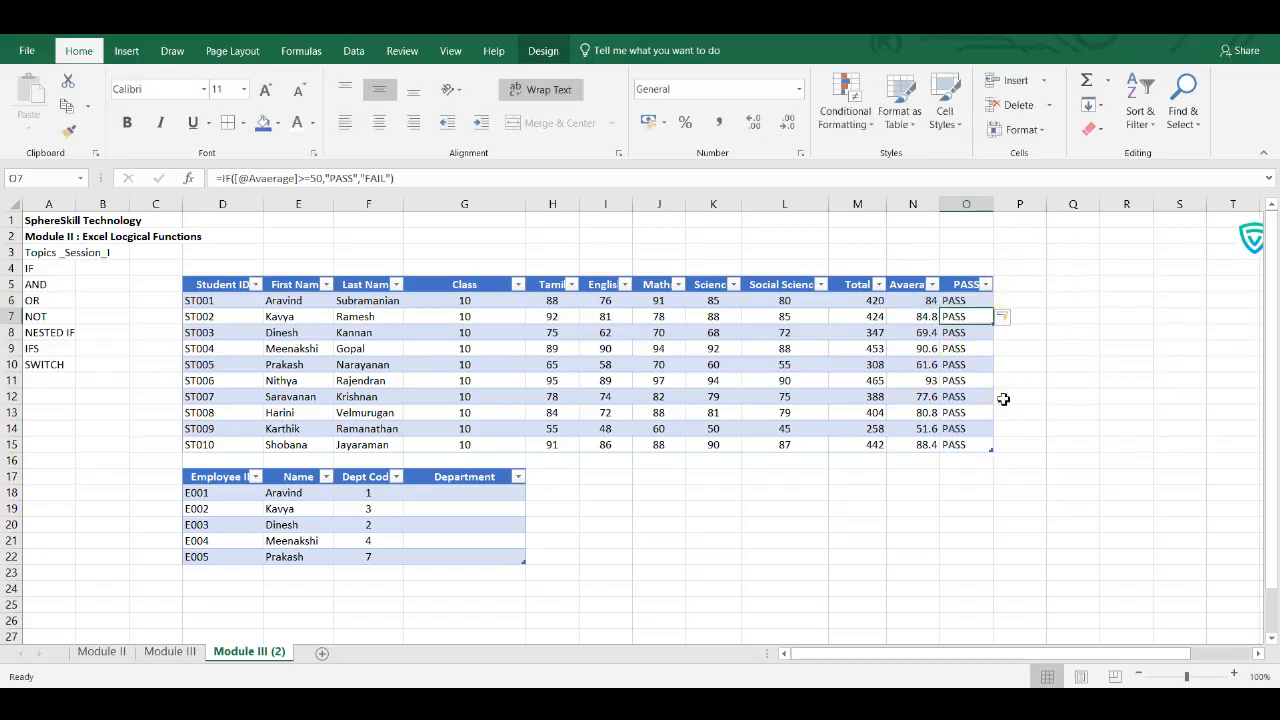
Examine student ST009's English and Social Science marks, PASS result and average
click(610, 429)
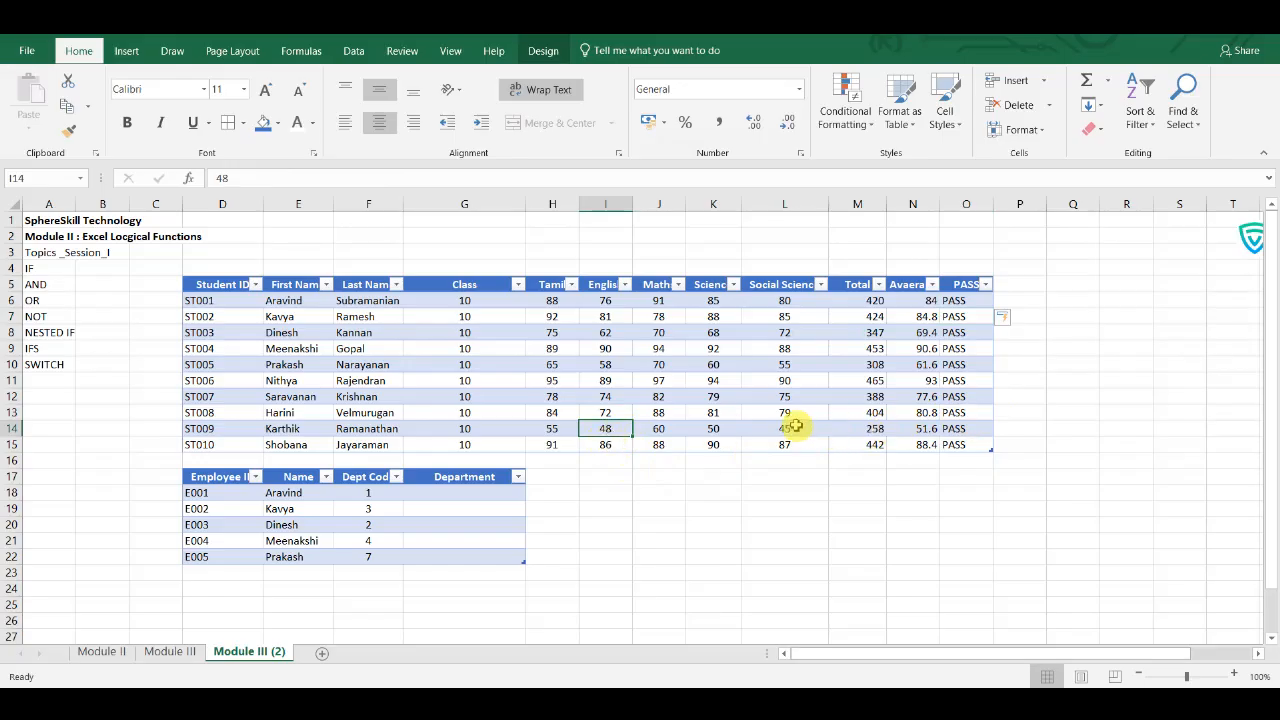
click(798, 428)
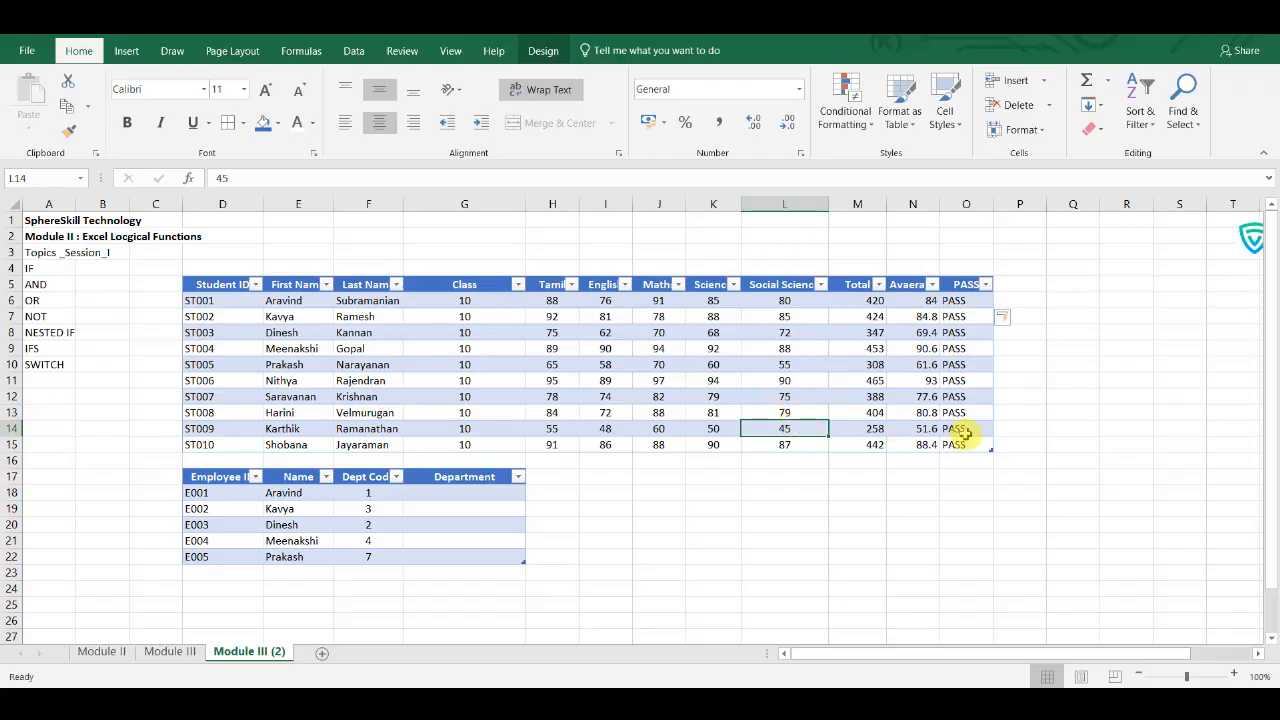
click(963, 430)
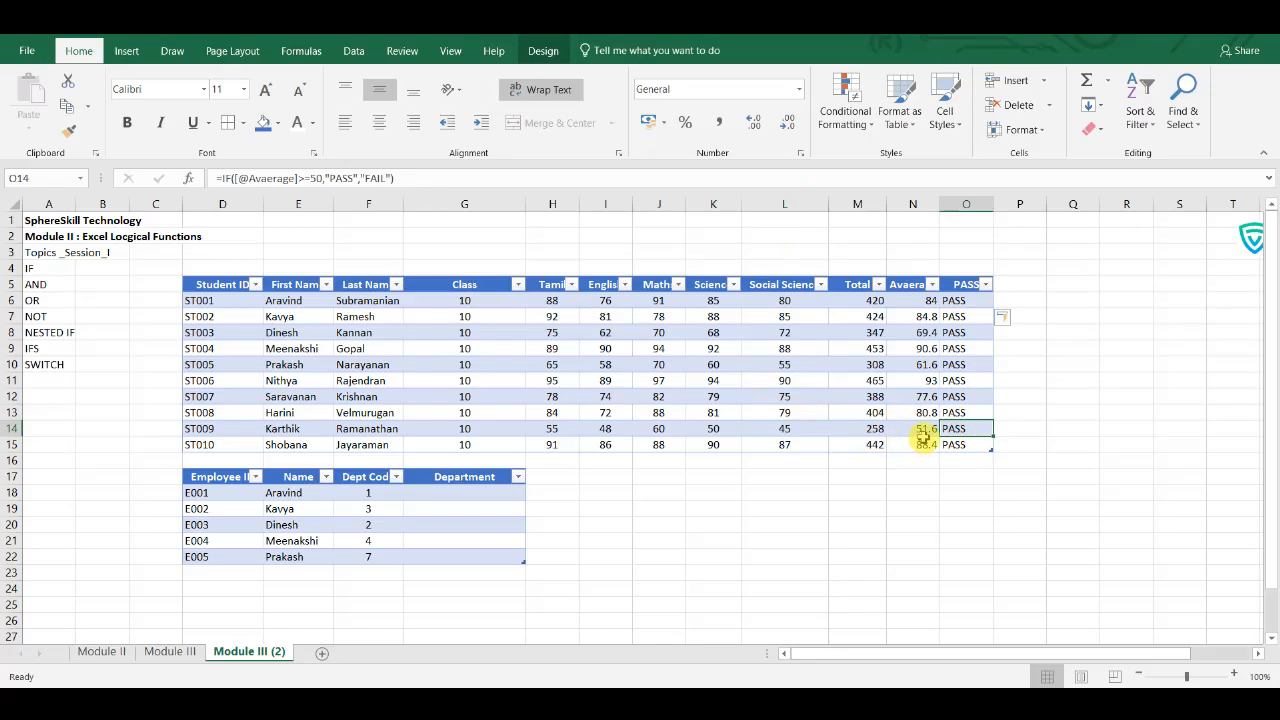
click(922, 432)
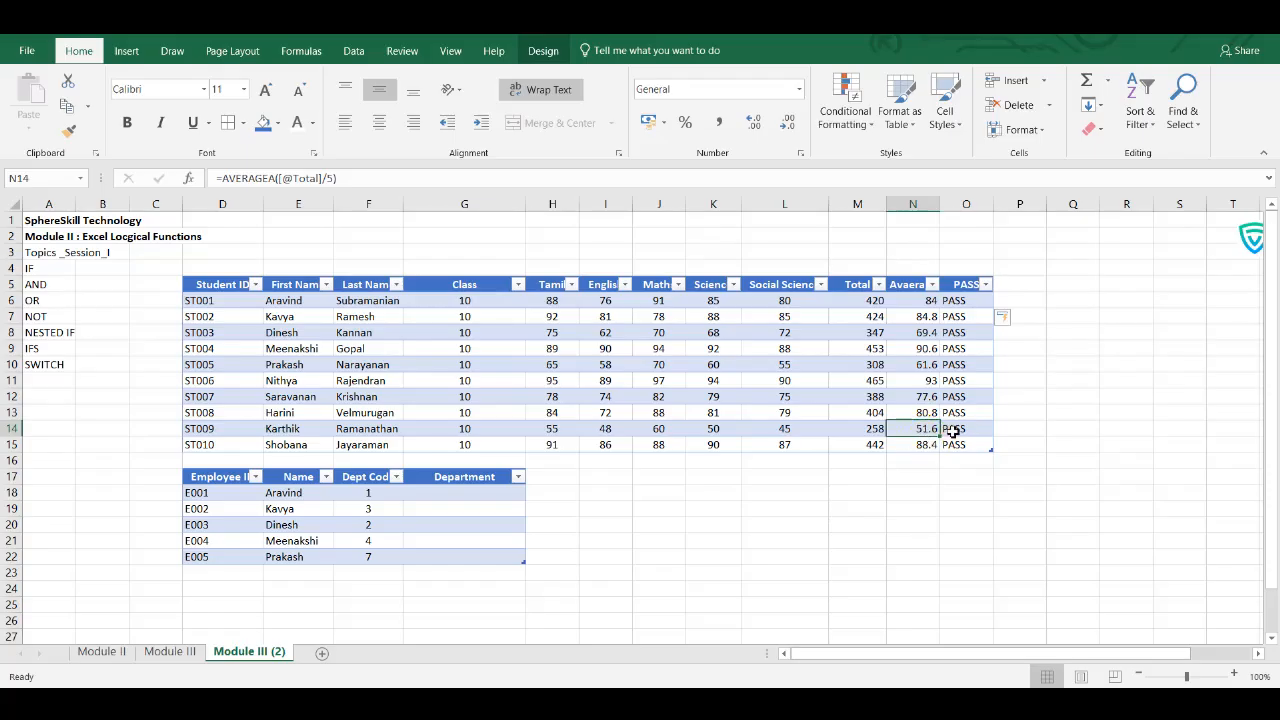
Add a column headed "AND" to the student table, directly after the PASS column
click(957, 430)
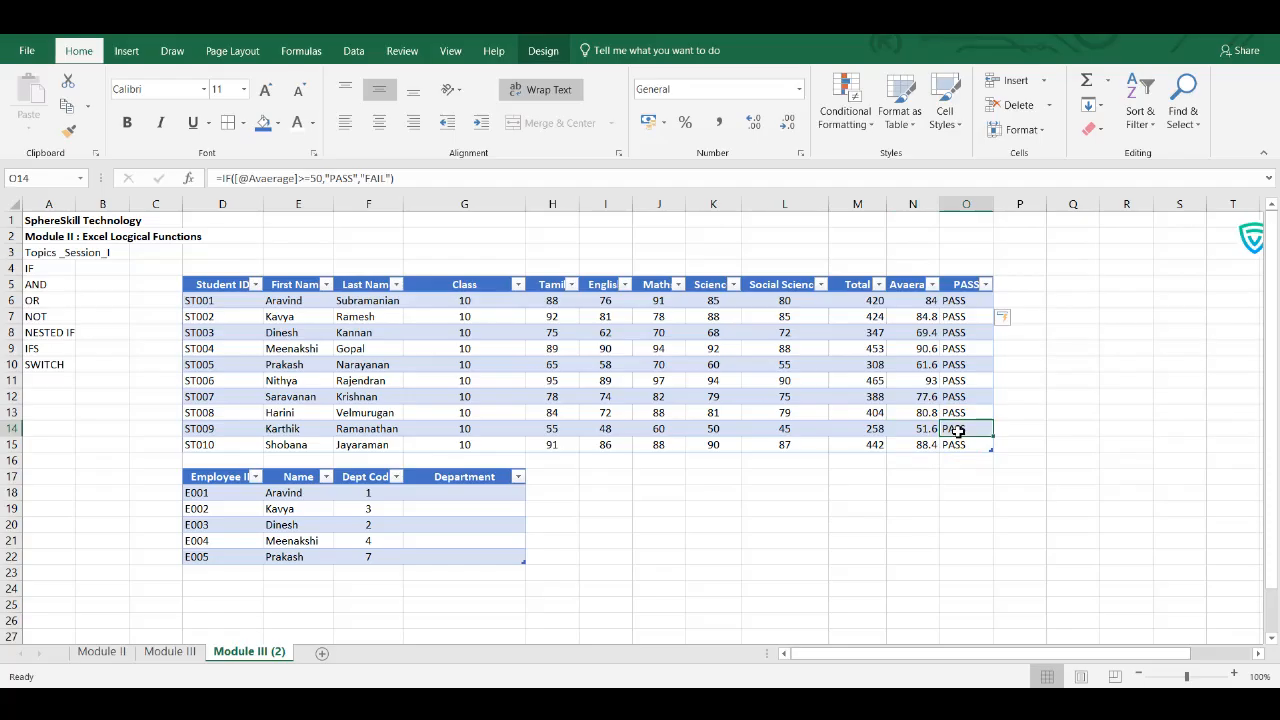
click(1027, 286)
click(1027, 286)
text(AND)
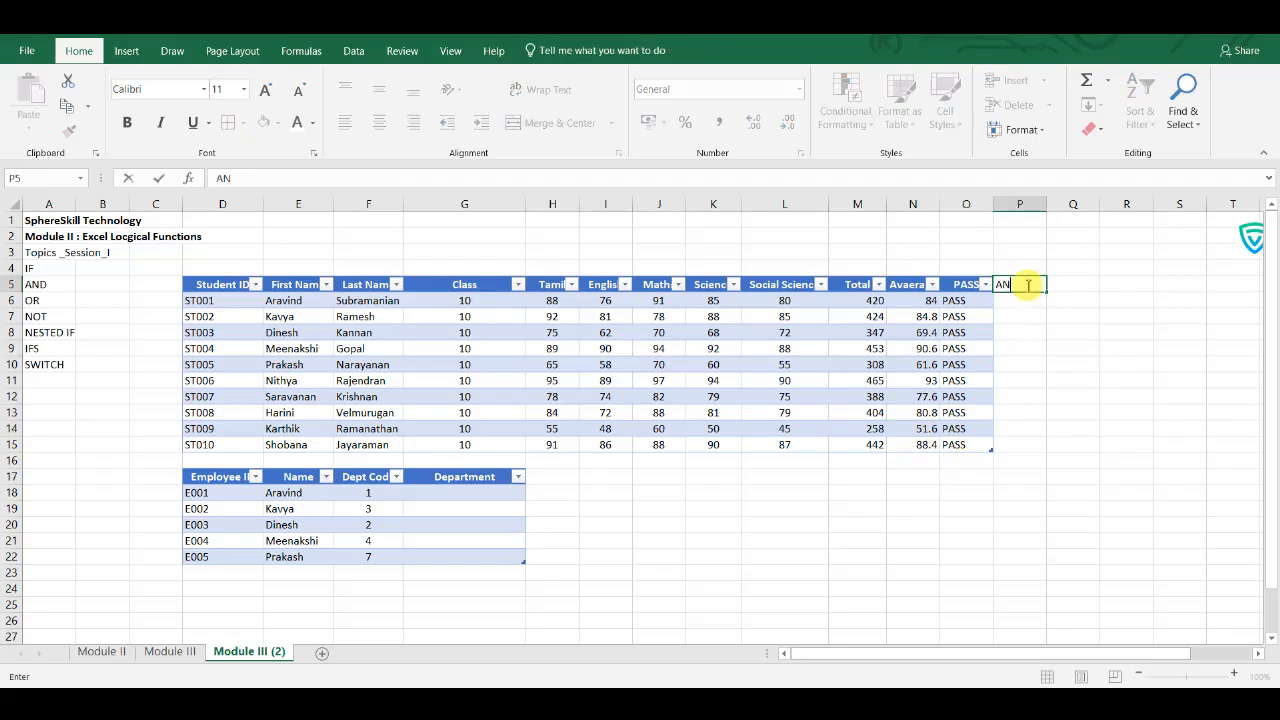
key(Return)
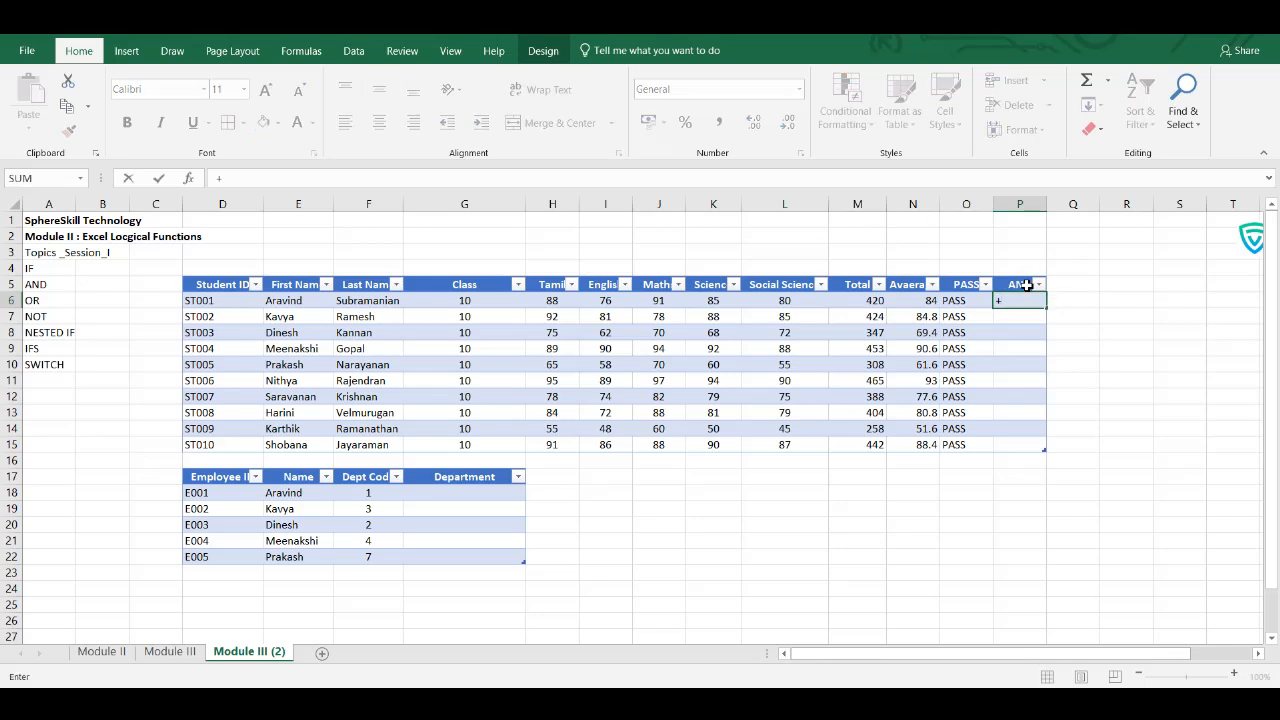
Fill the AND column with an AND formula testing that Tamil, English, Maths, Science and Social Science are each at least 50
text(=and)
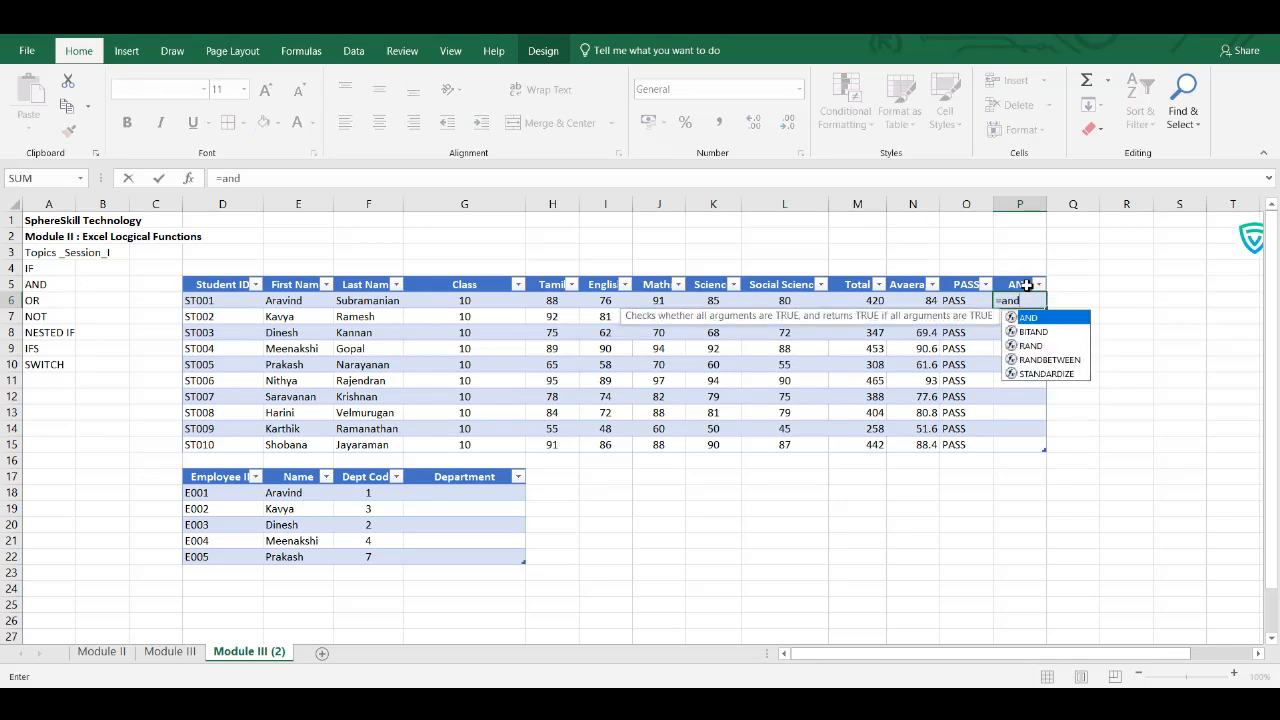
key(Tab)
click(539, 301)
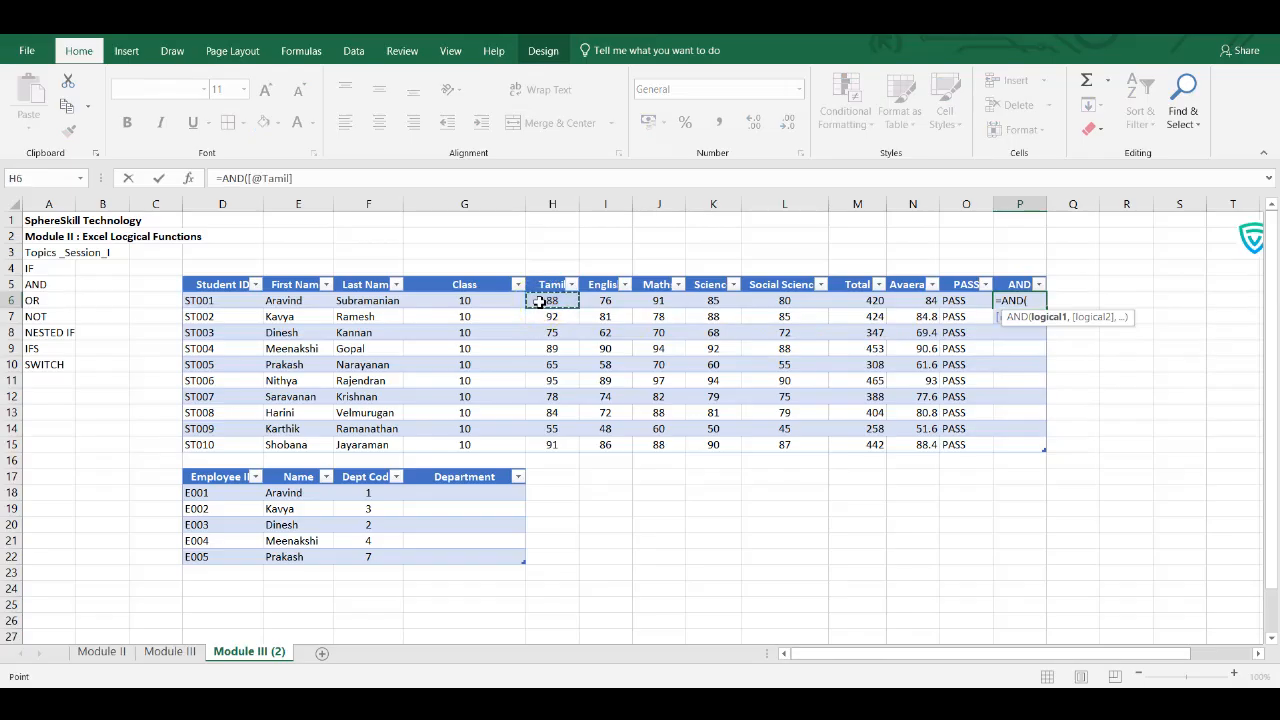
text(>=50,)
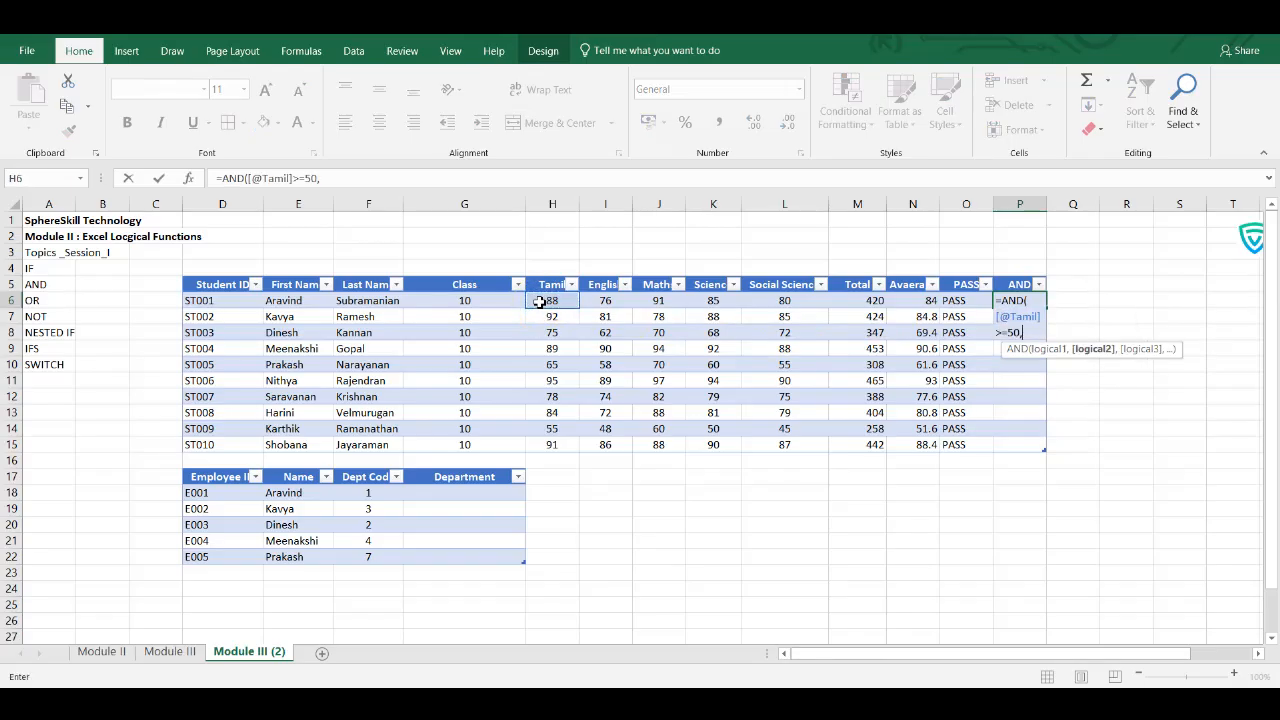
click(605, 301)
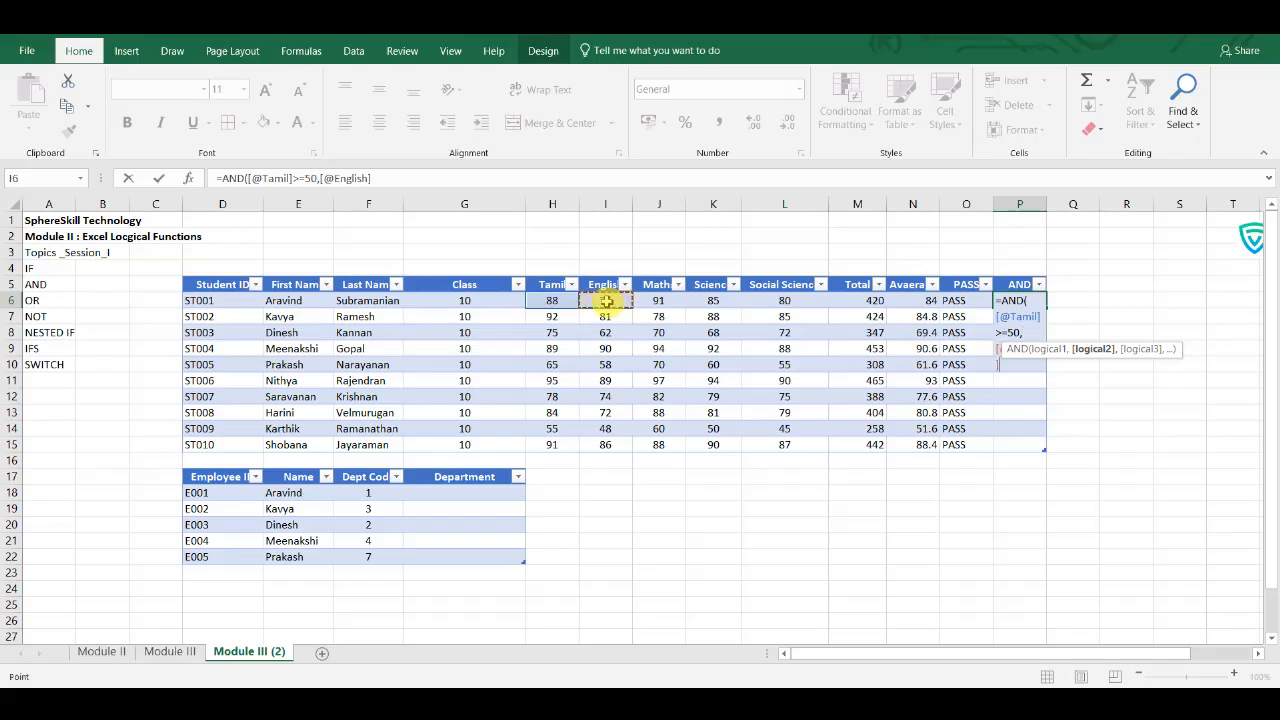
text(>=50)
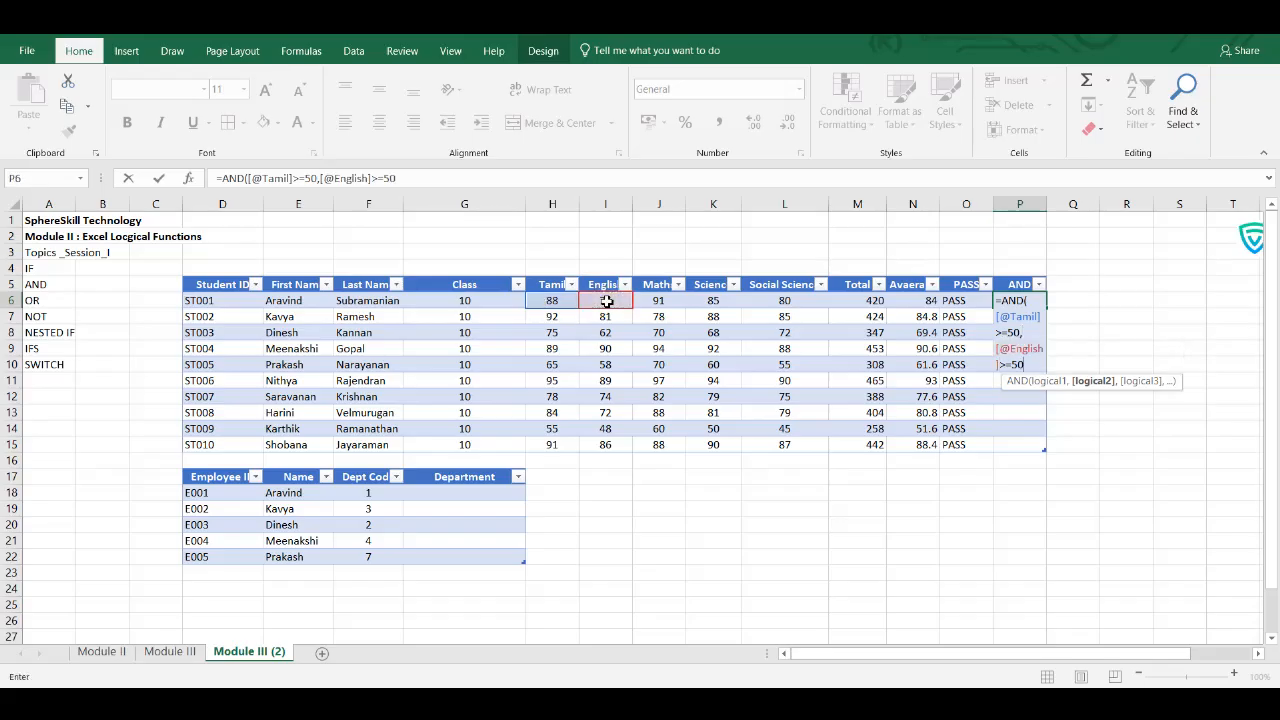
text(,)
click(651, 303)
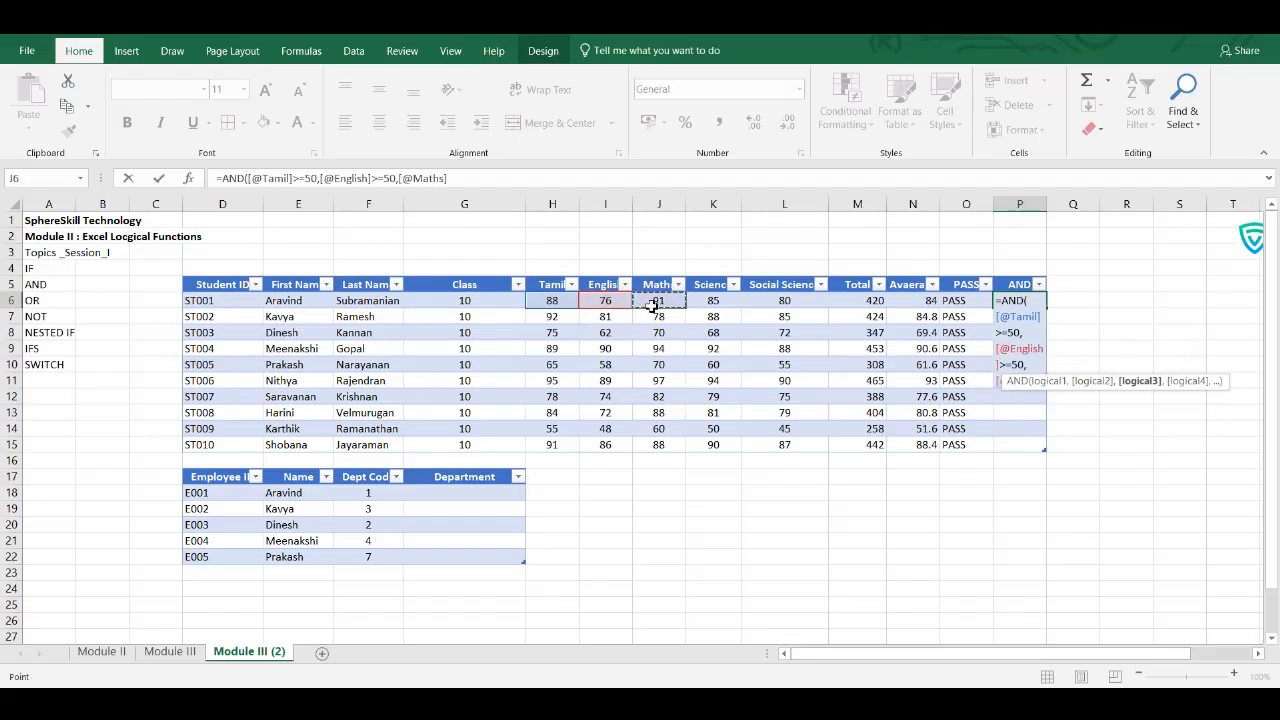
text(>=50,)
click(706, 302)
text(>=50,[@Science]>=)
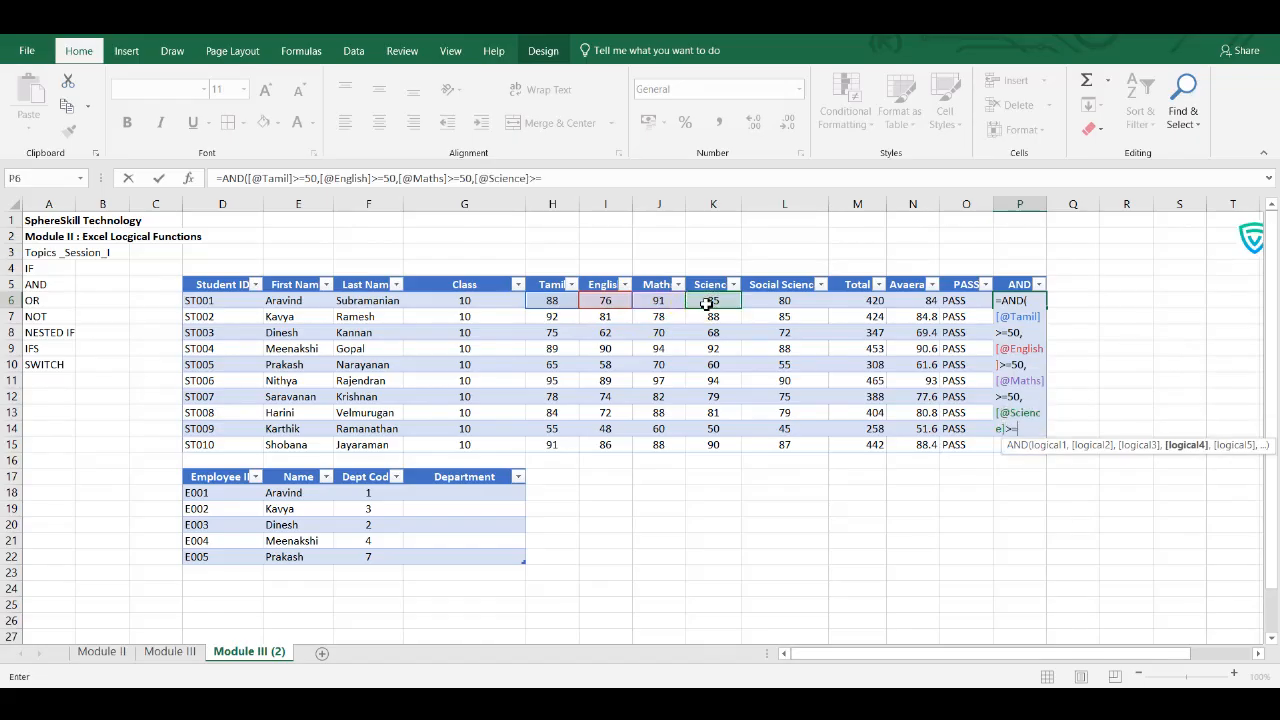
text(,)
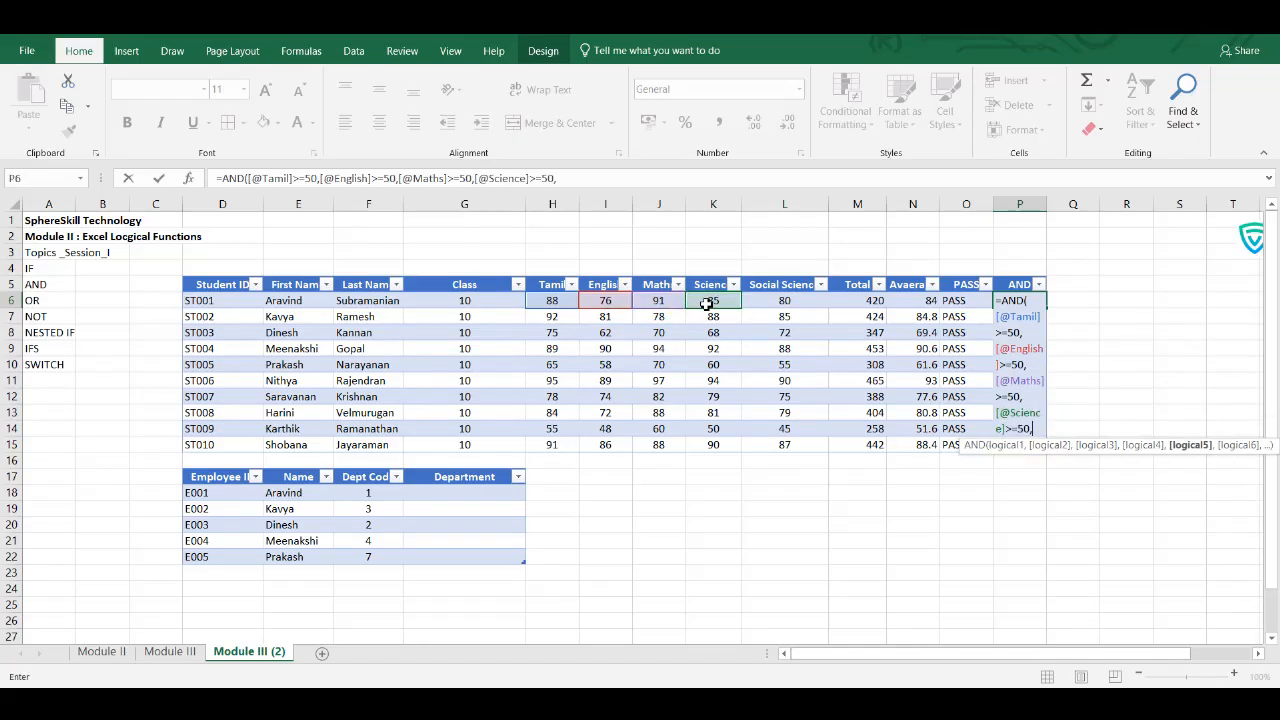
click(785, 301)
text(>=50))
key(Return)
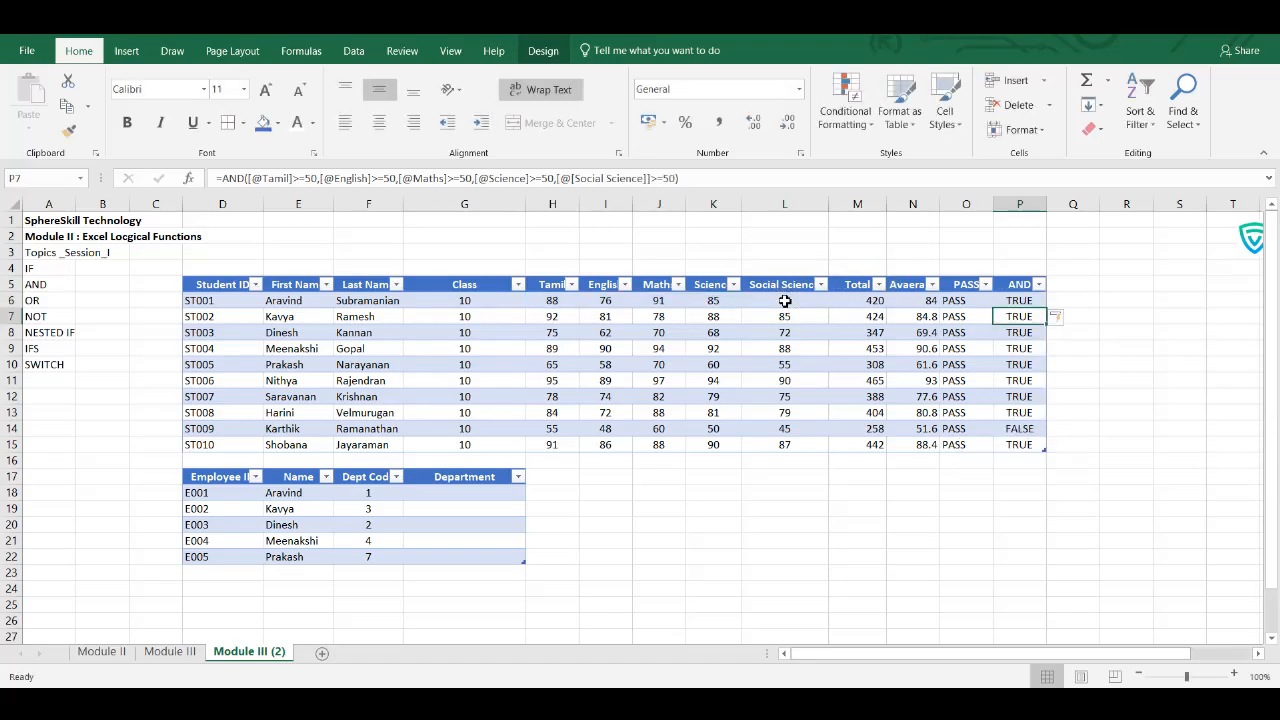
Examine student ST009's AND result against the row's subject marks, back to English
click(1016, 434)
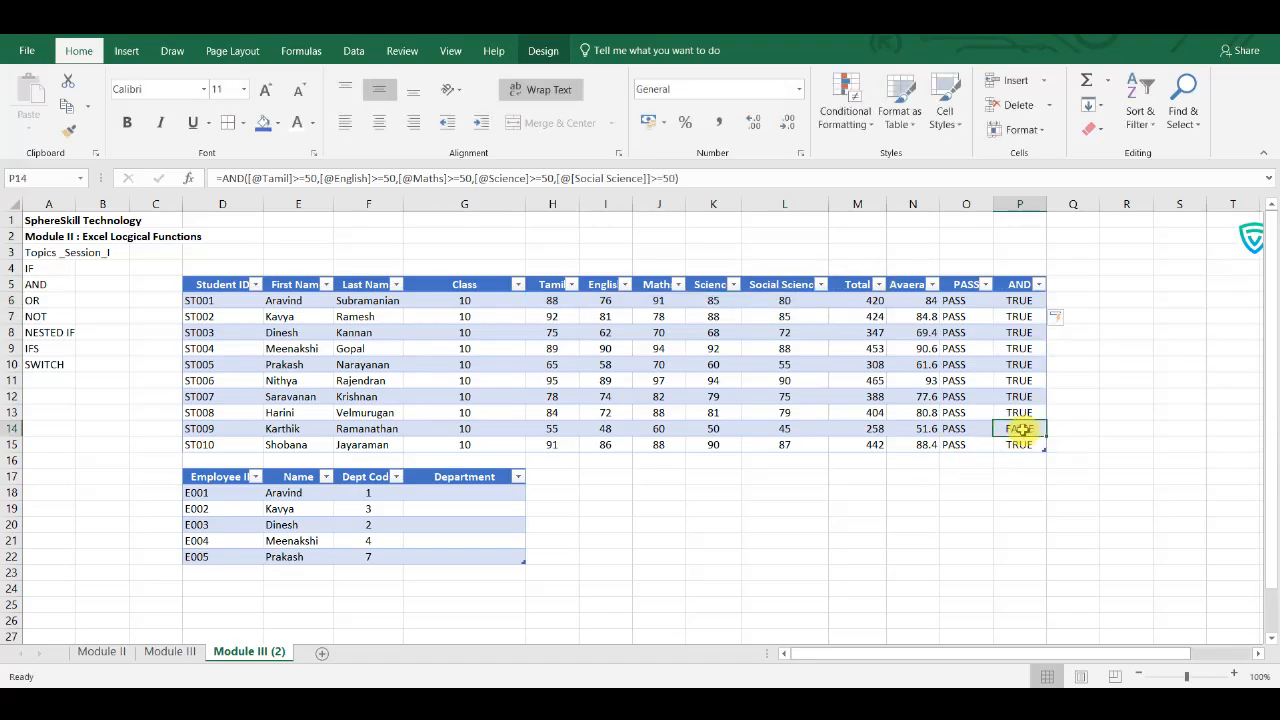
key(Left)
key(Left)
key(Left)
key(Left)
key(Left)
key(Left)
key(Left)
key(Left)
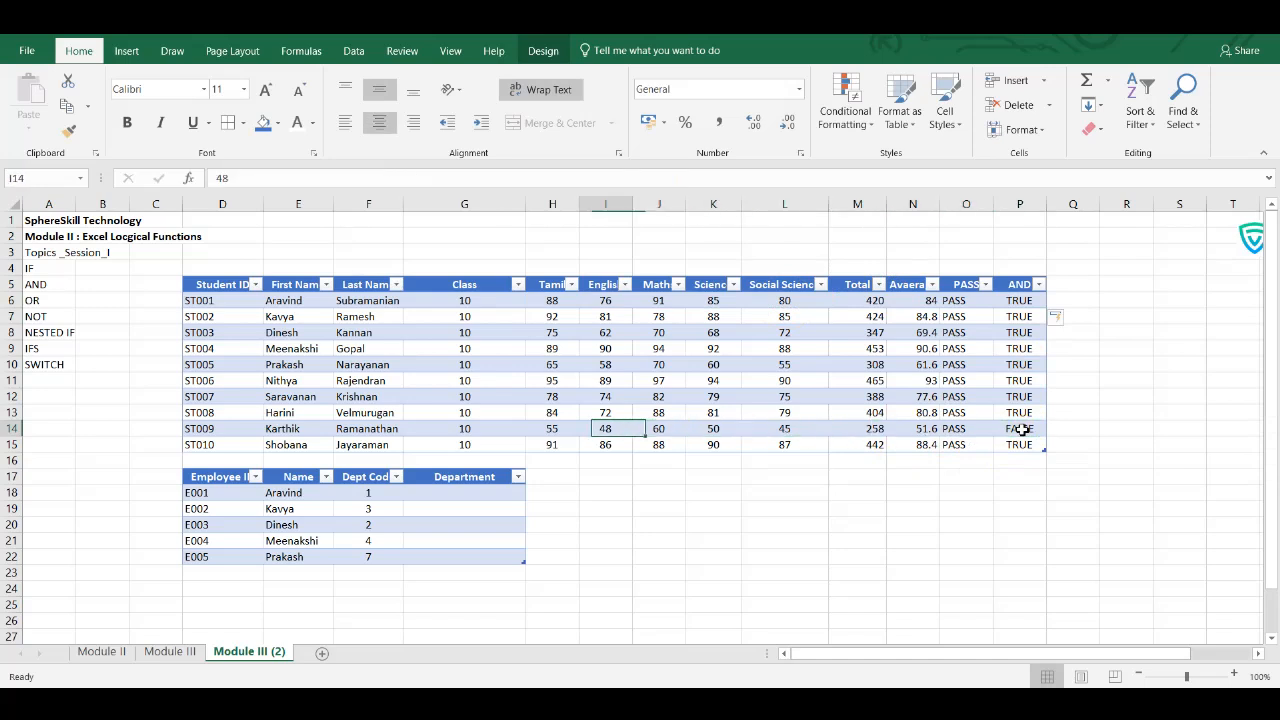
Set student ST008's Science mark to 45 and check the AND result in that row
key(Right)
key(Right)
key(Right)
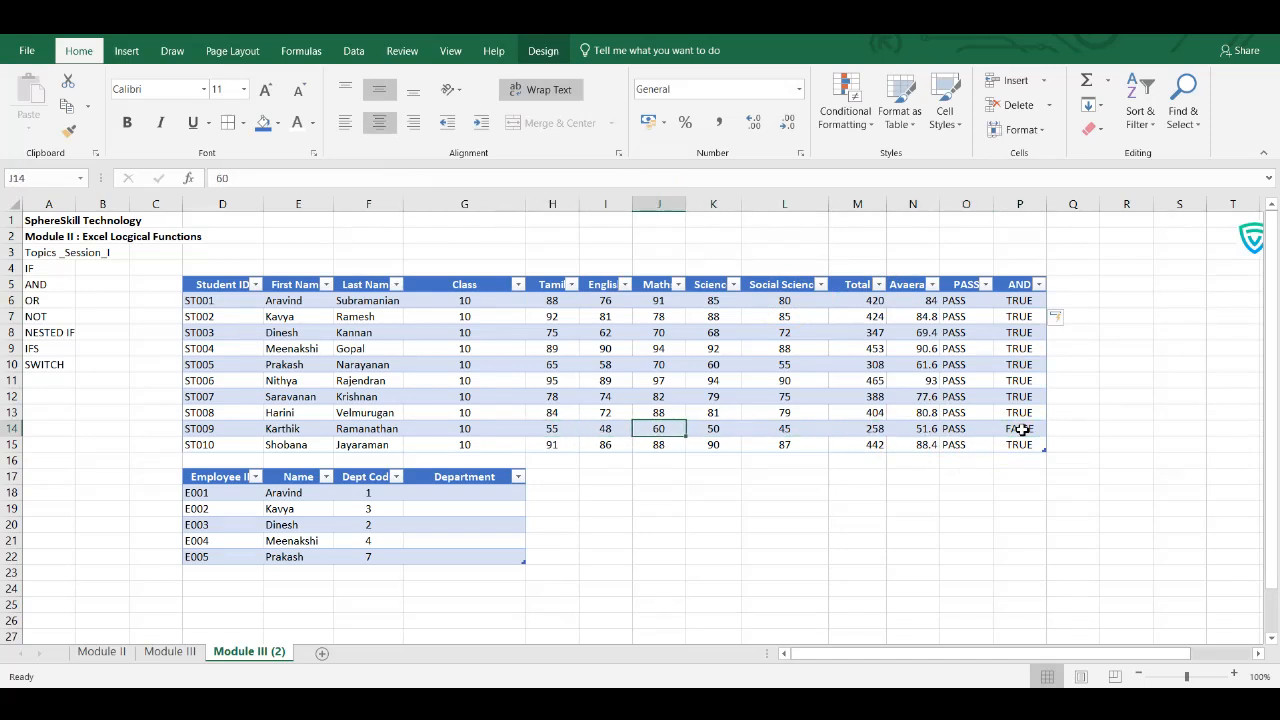
key(Up)
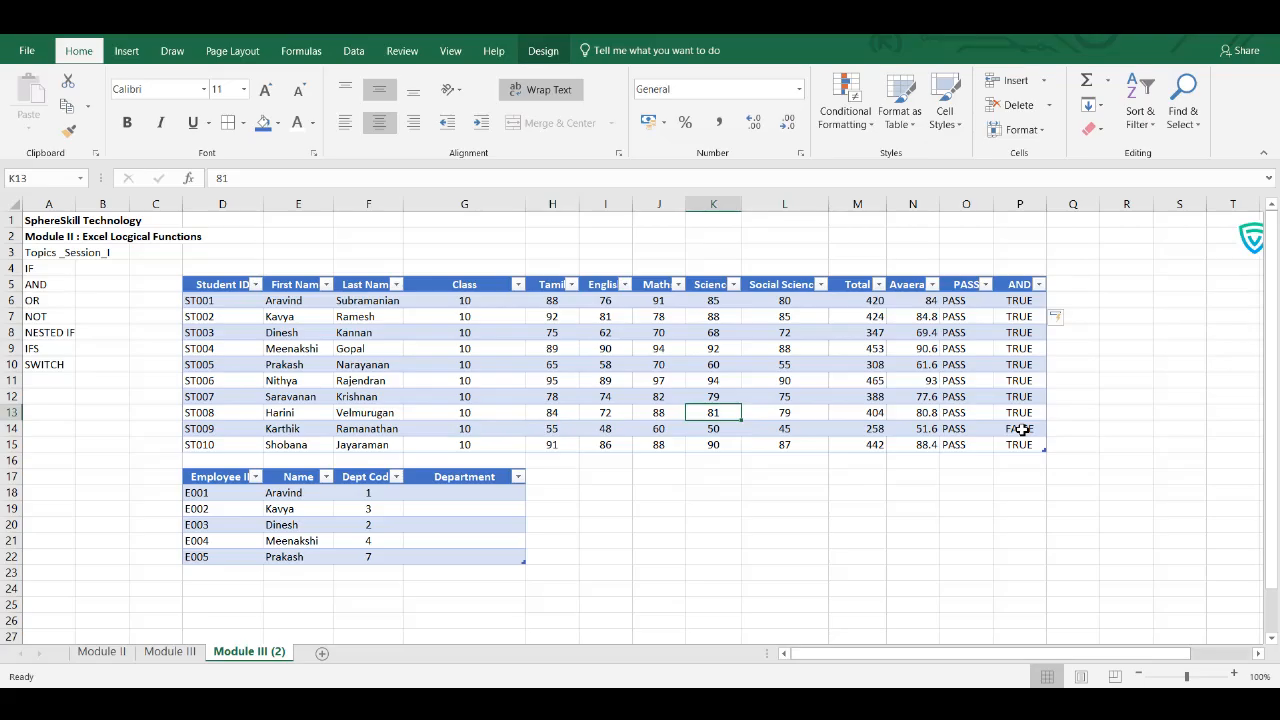
text(45)
key(Return)
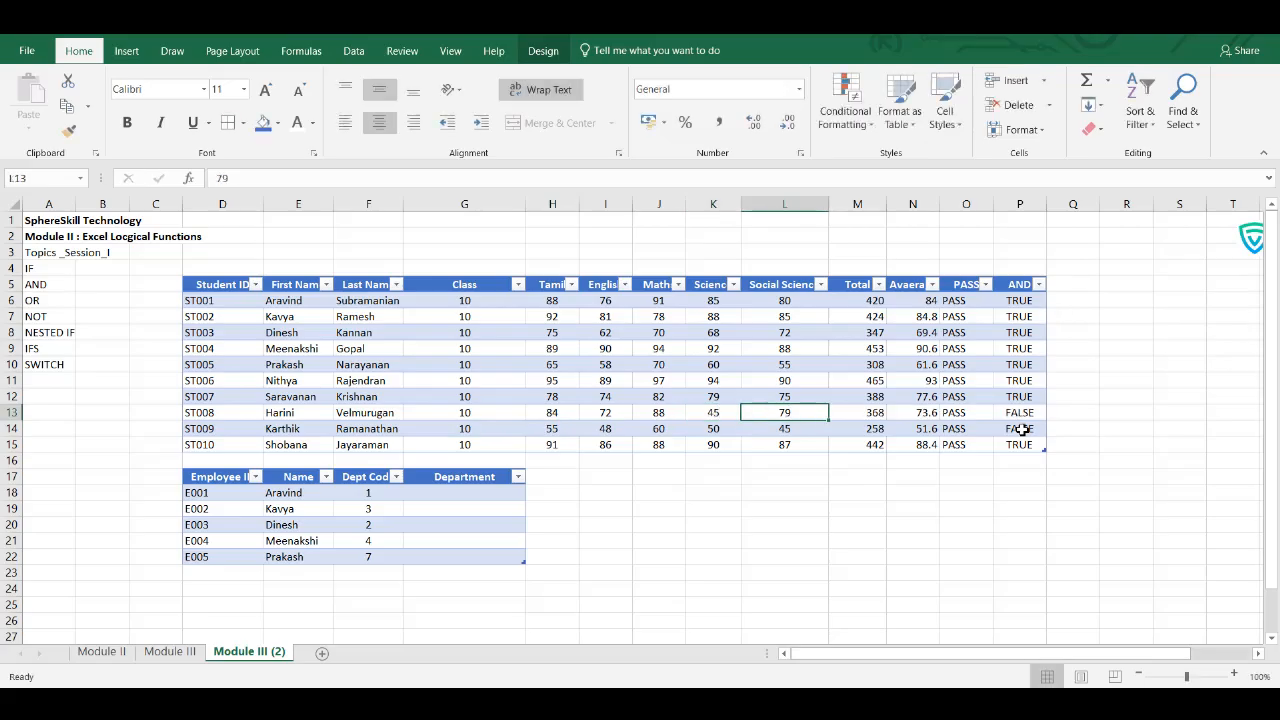
click(1030, 415)
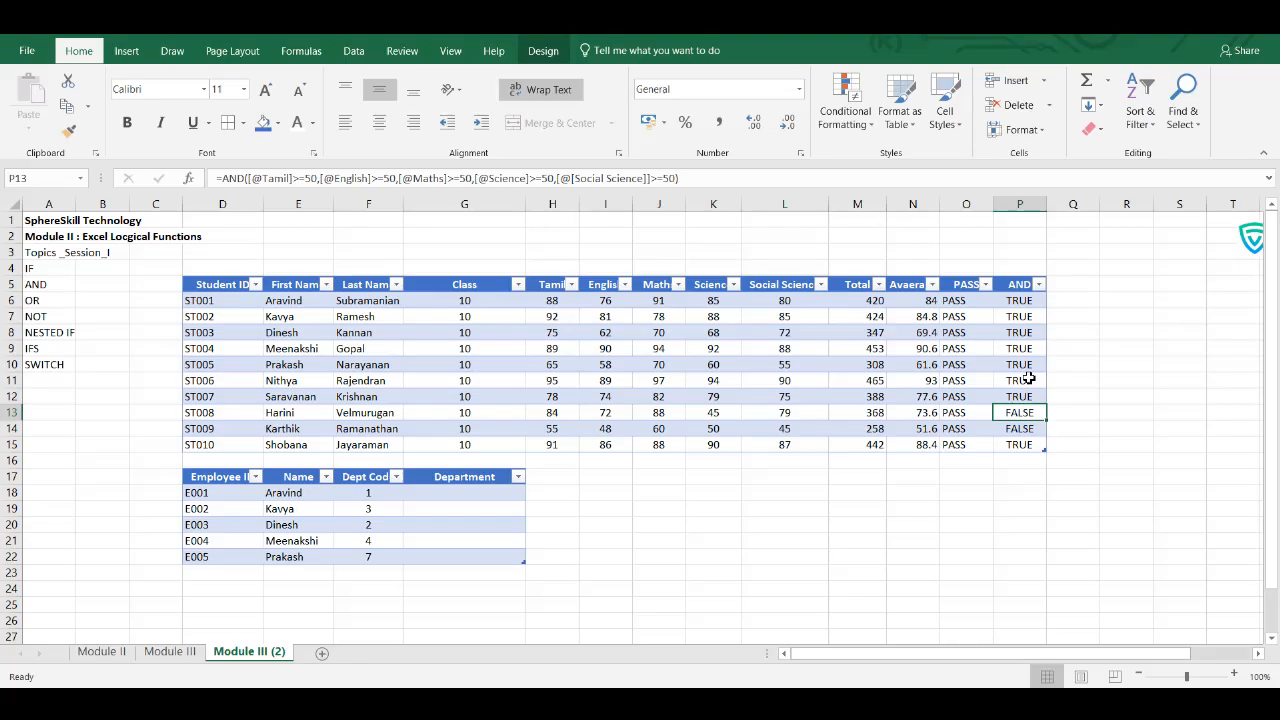
Examine student ST001's AND formula alongside the row's Total and individual subject marks
key(Right)
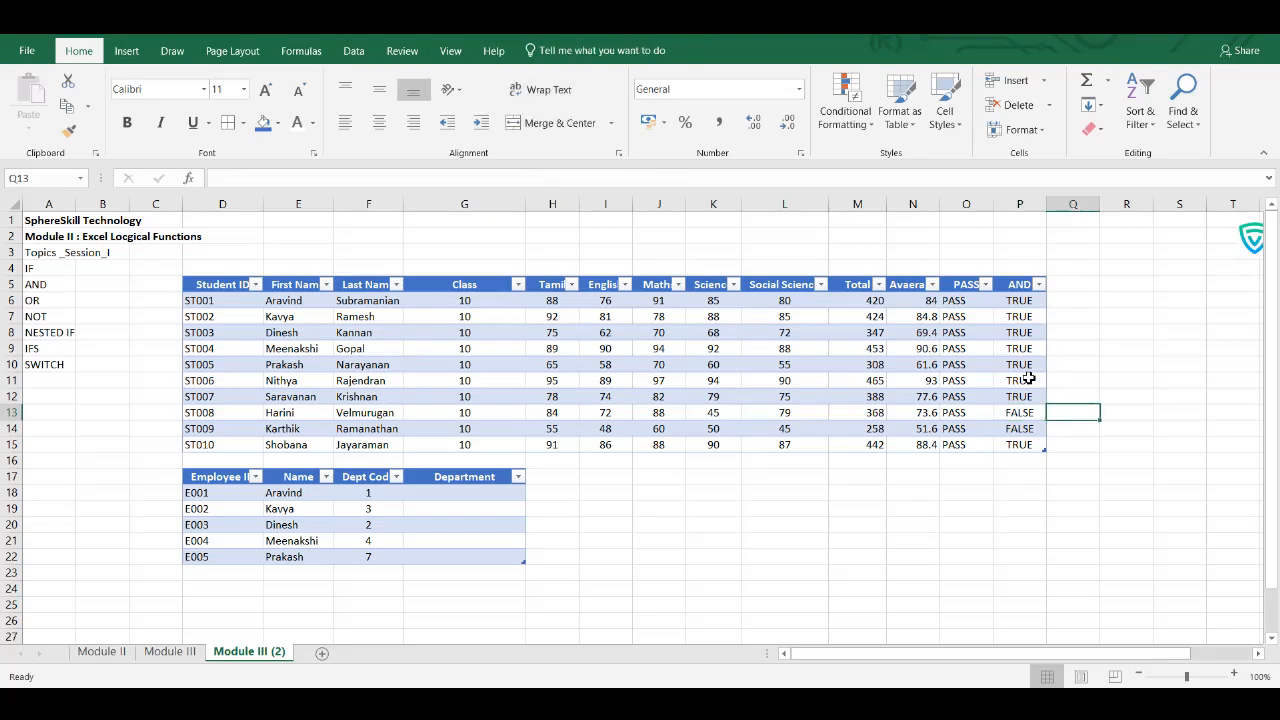
key(Up)
key(Up)
key(Up)
key(Up)
key(Up)
key(Up)
key(Up)
key(Up)
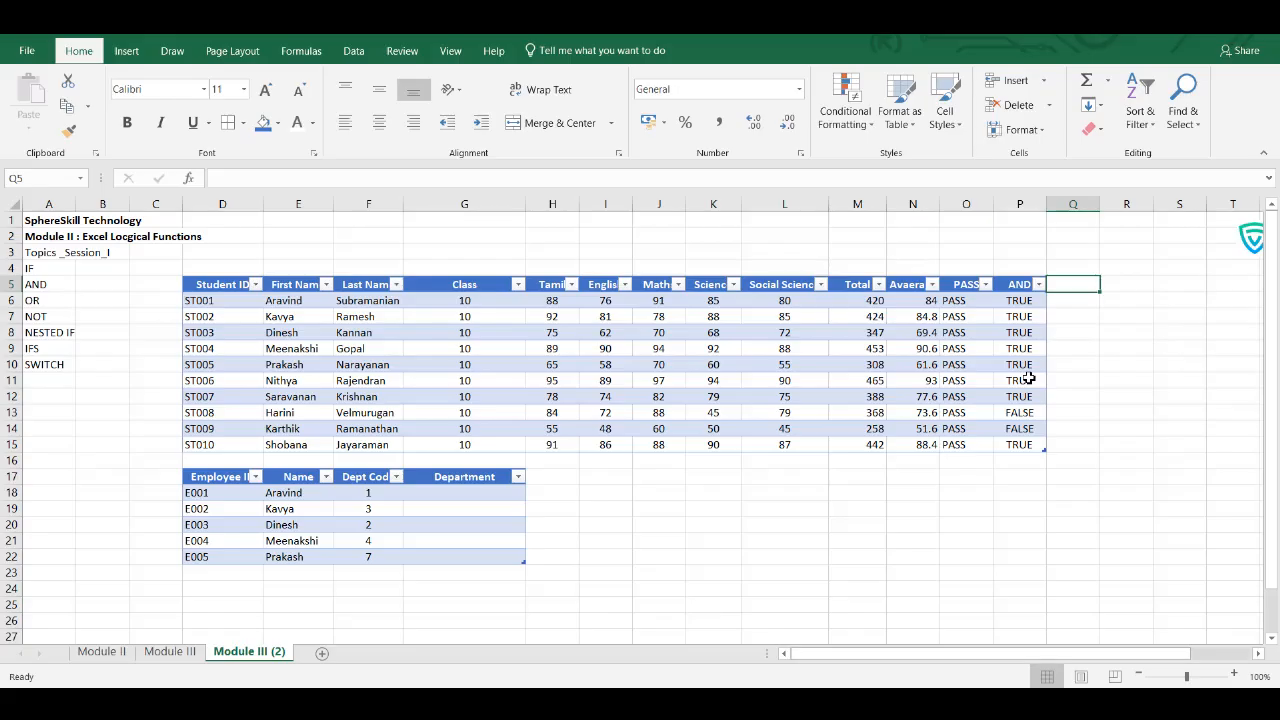
key(Left)
key(Down)
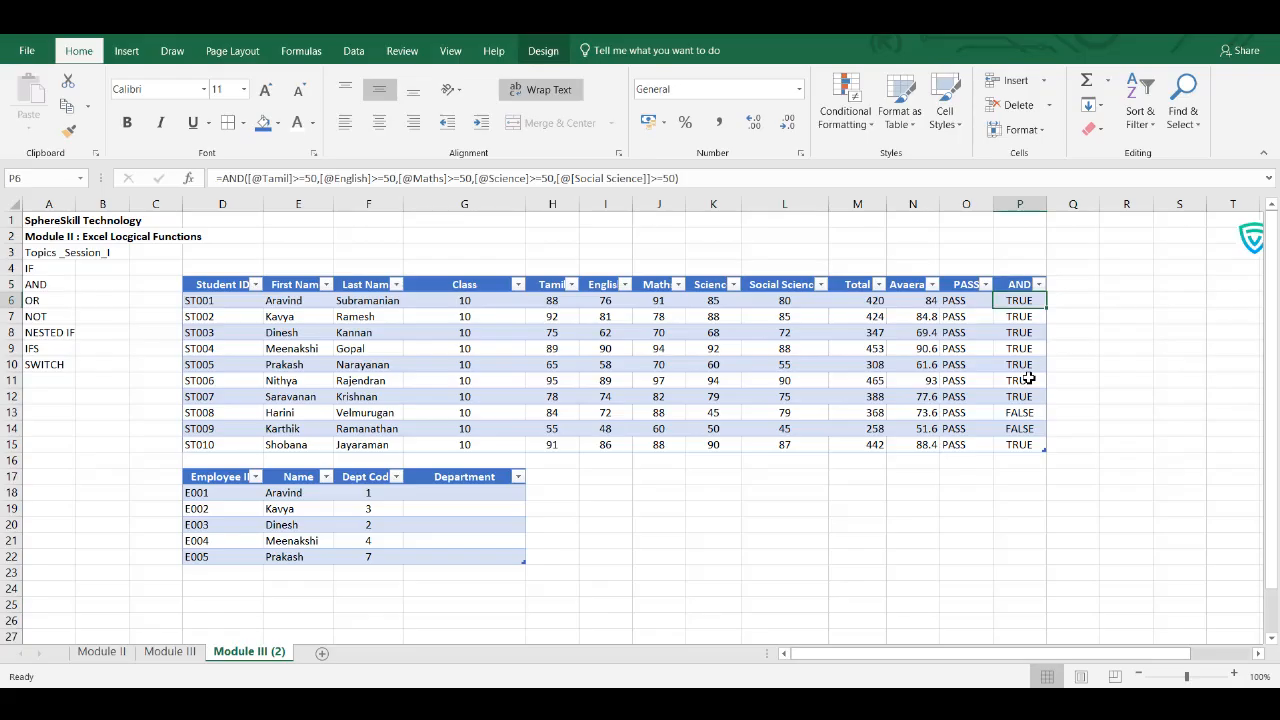
key(Left)
key(Left)
key(Left)
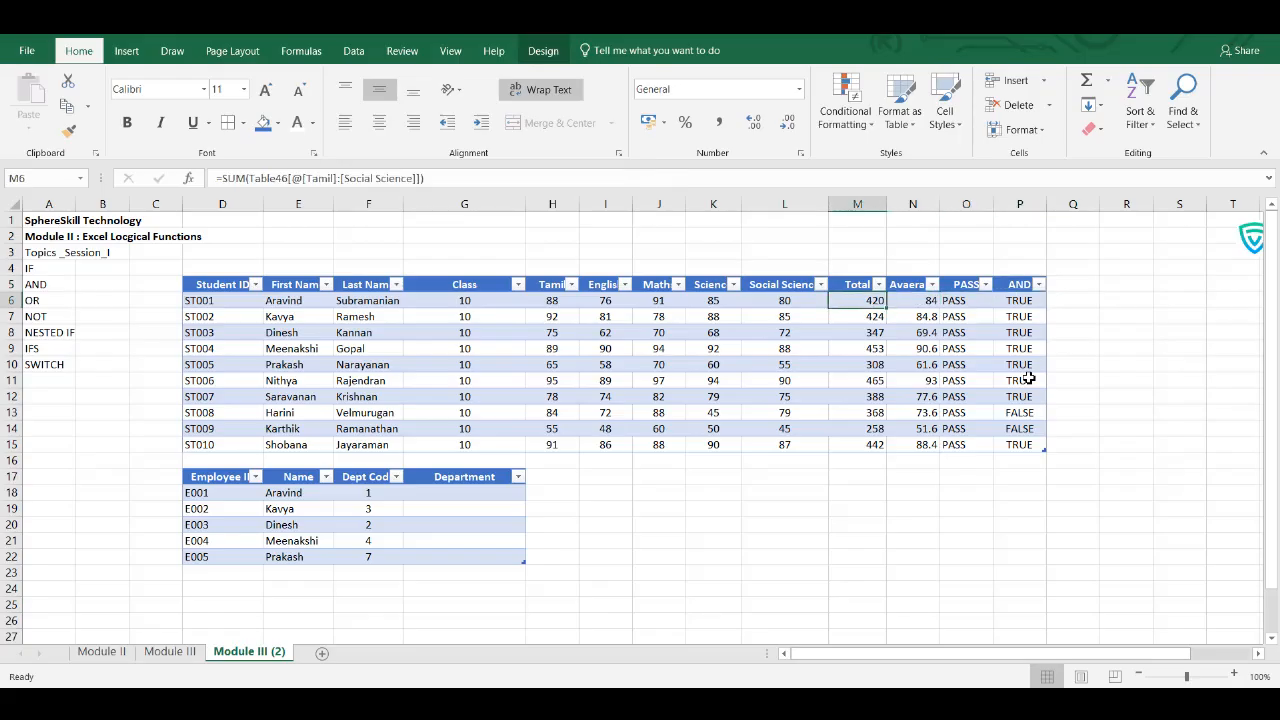
key(Left)
key(Right)
key(Left)
key(Left)
key(Left)
key(Right)
key(Right)
key(Right)
key(Right)
key(Right)
key(Right)
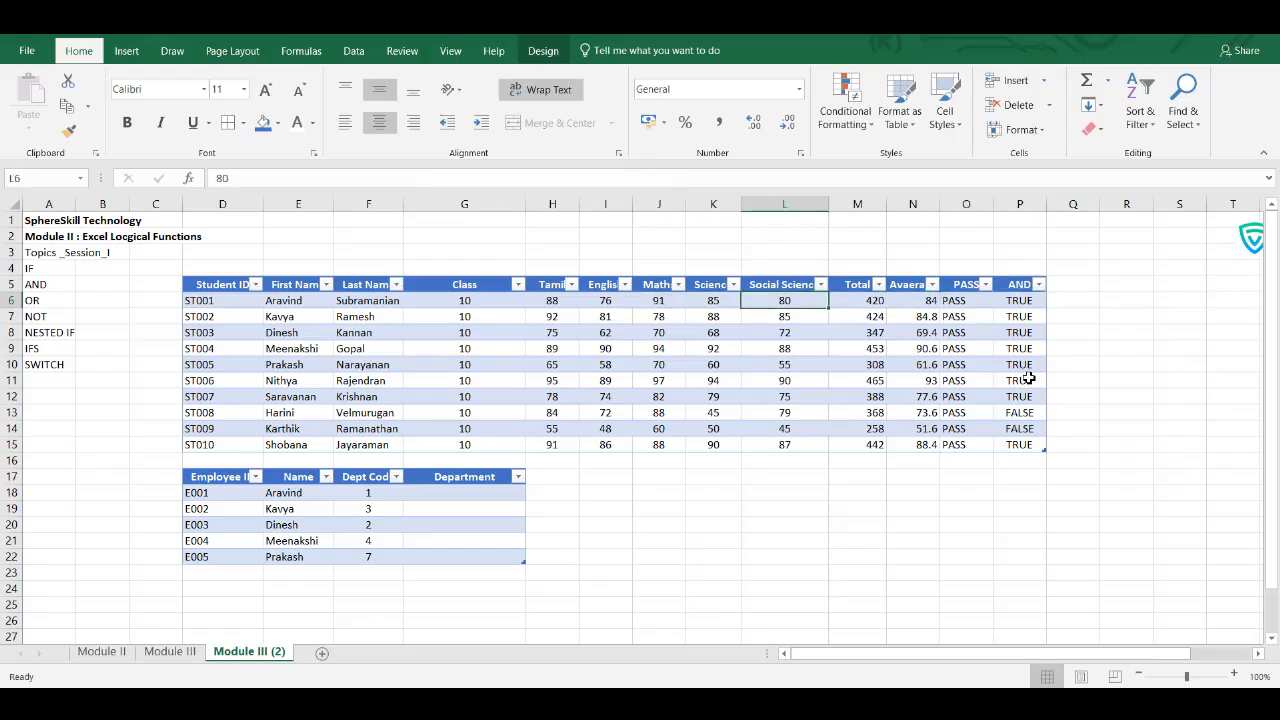
Add a column headed "OR" to the student table, directly after the AND column
key(Right)
key(Up)
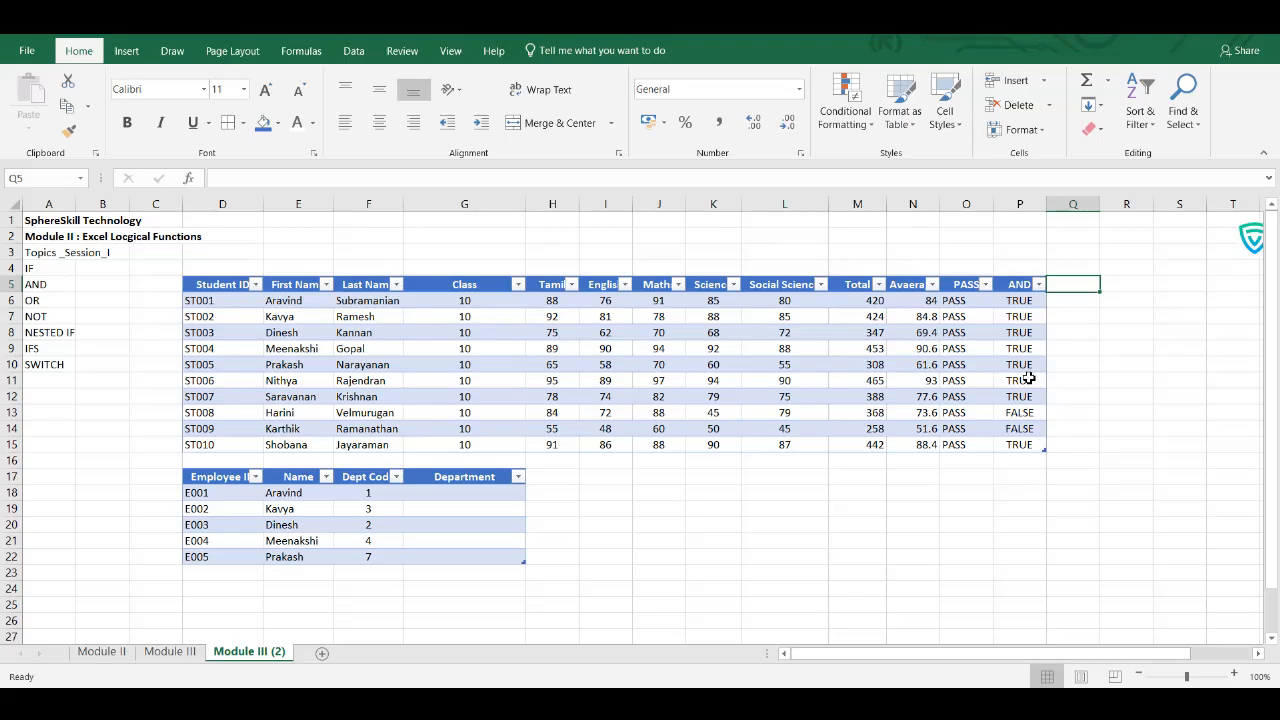
text(OR)
key(Return)
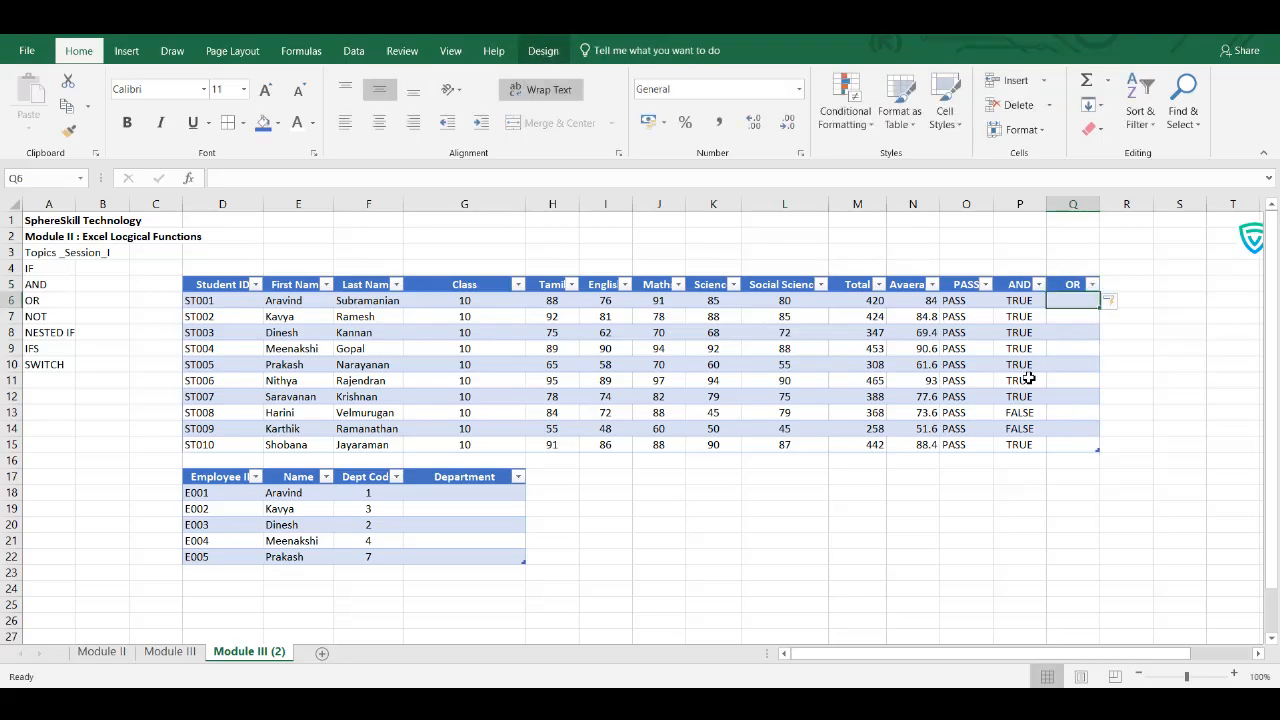
Fill the OR column with an OR formula testing whether any mark from Tamil to Social Science is at least 50, and check ST008's result
text(=or)
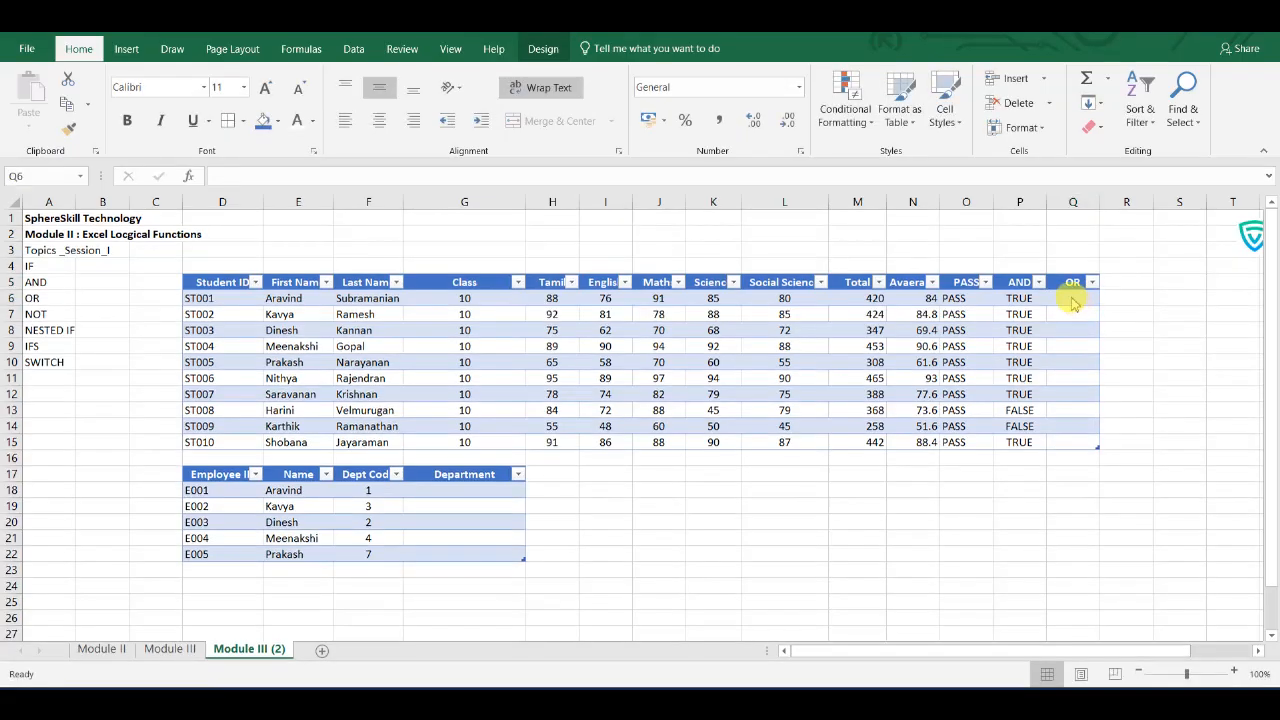
click(1071, 277)
click(1079, 300)
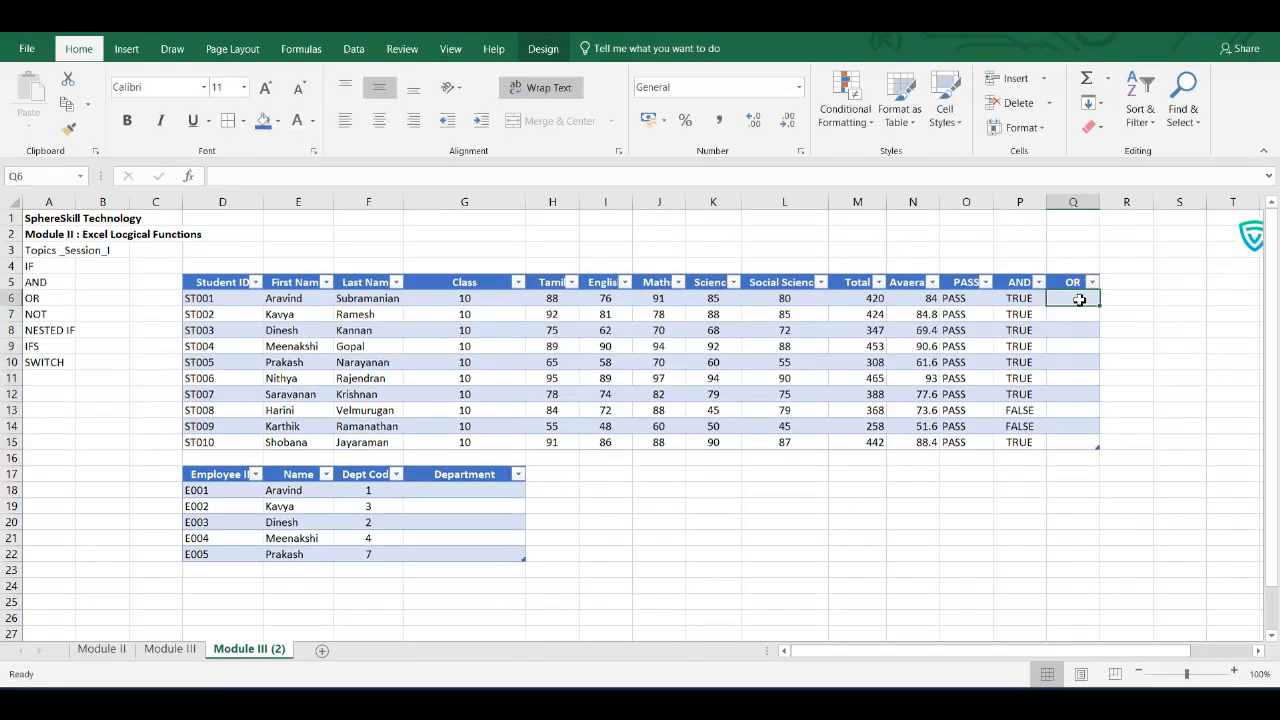
text(=O)
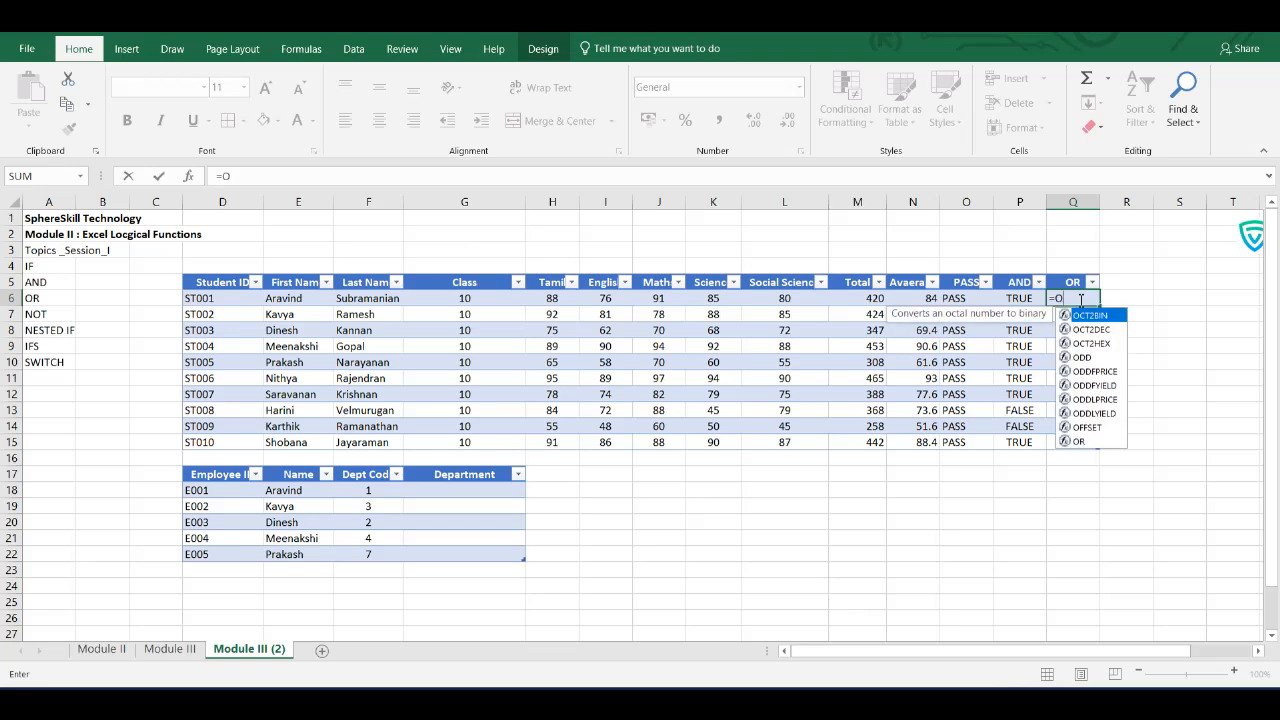
text(R()
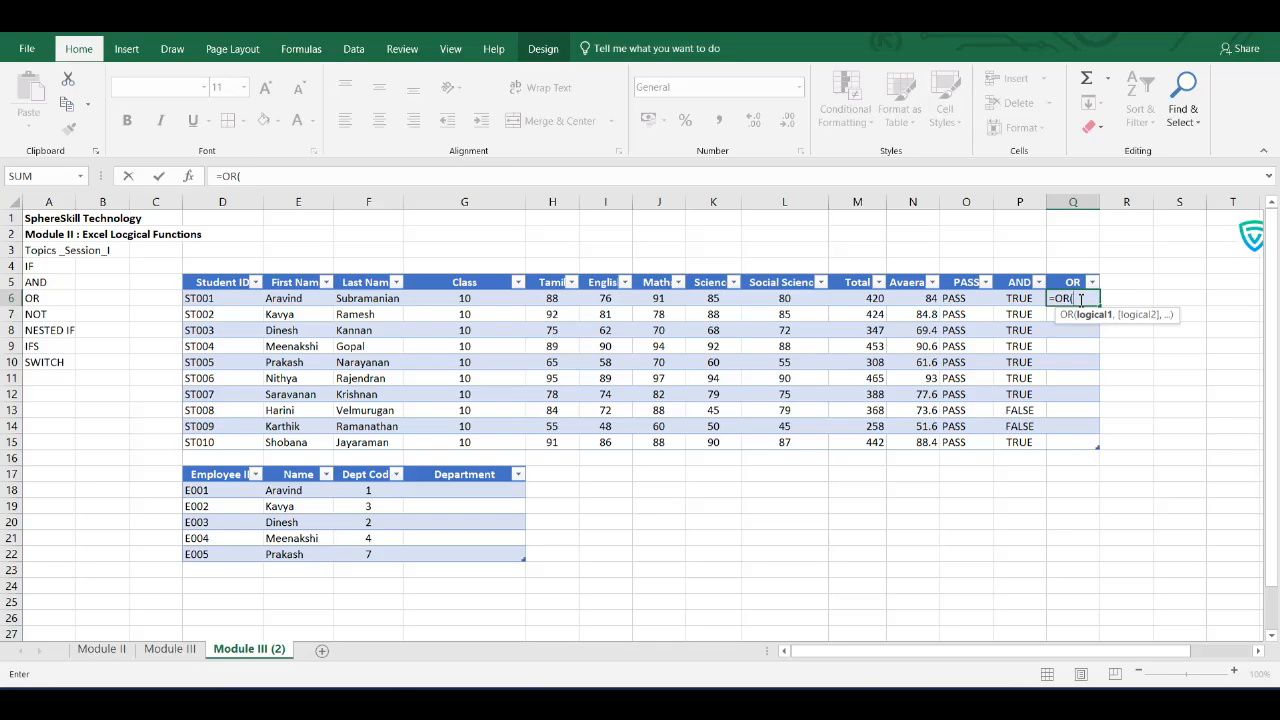
click(558, 300)
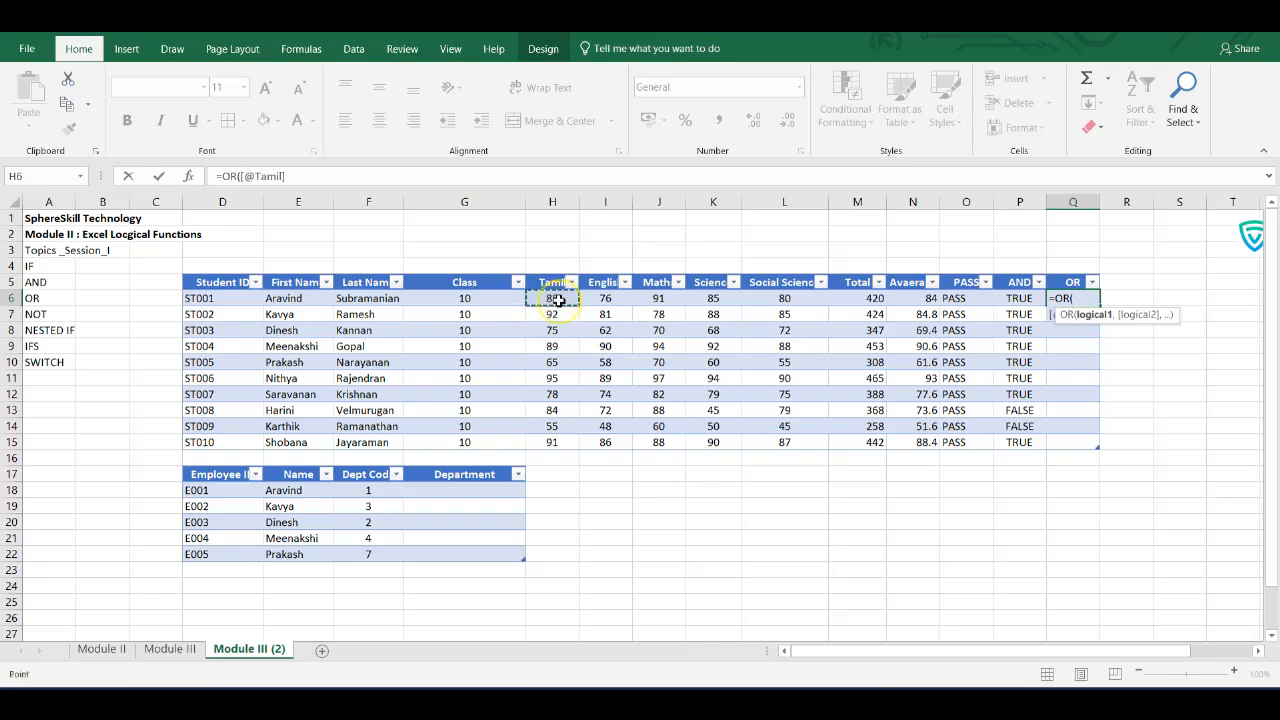
text(>=)
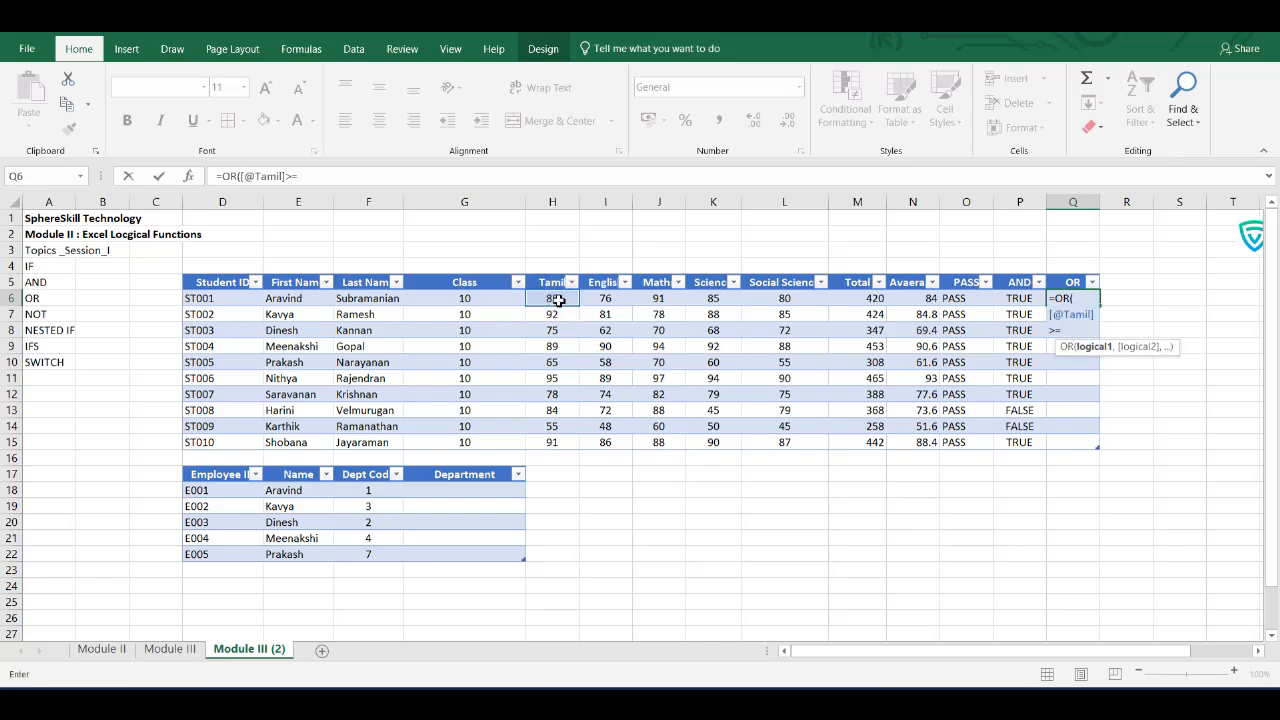
text(50,)
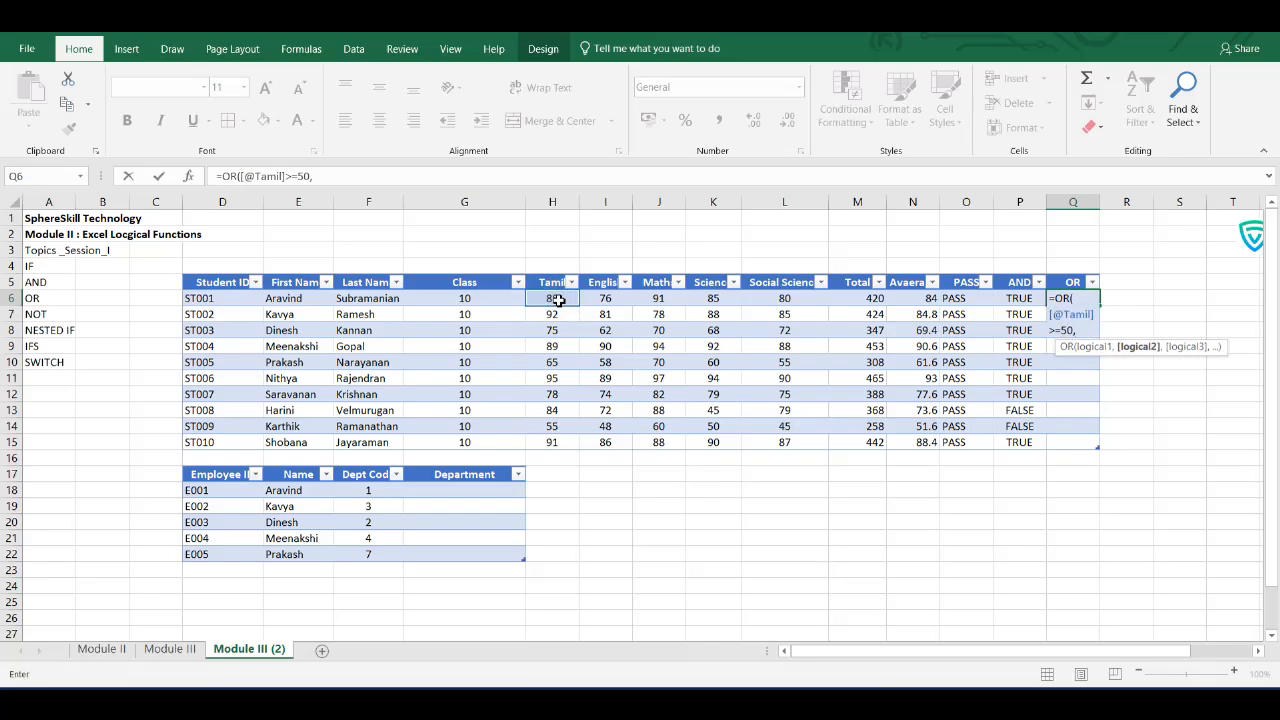
click(591, 300)
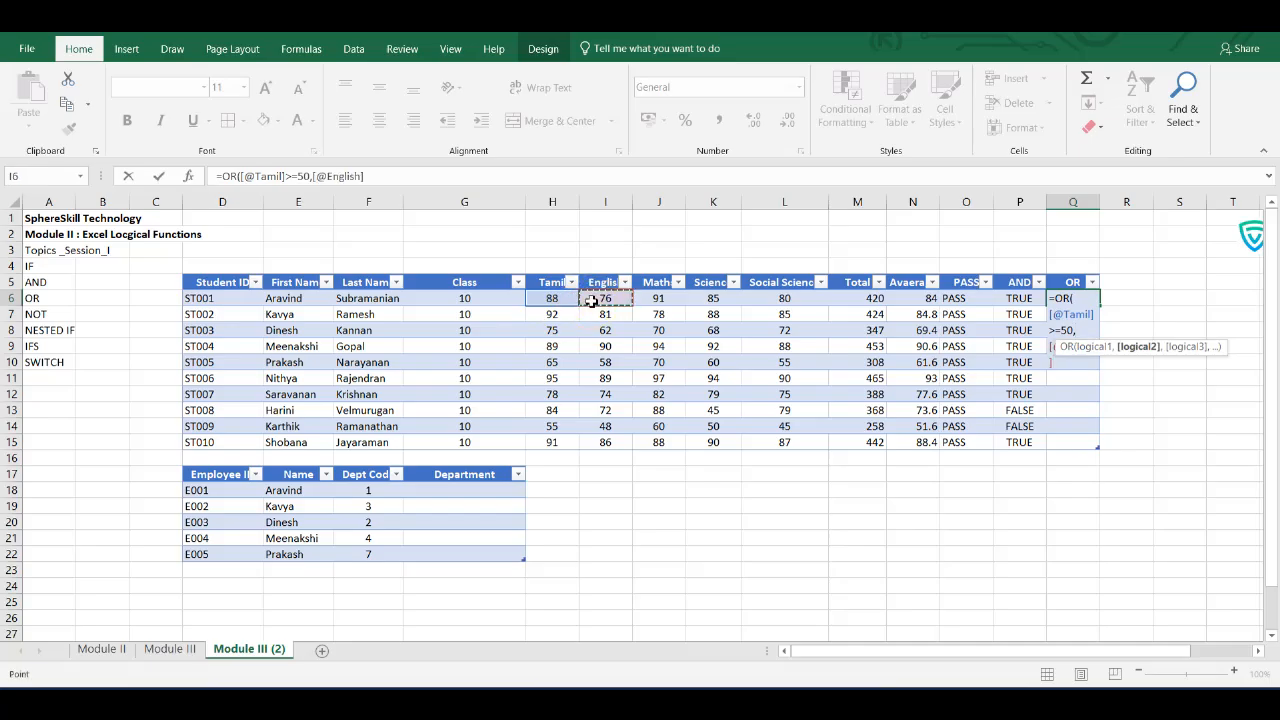
text(>=50,)
click(665, 300)
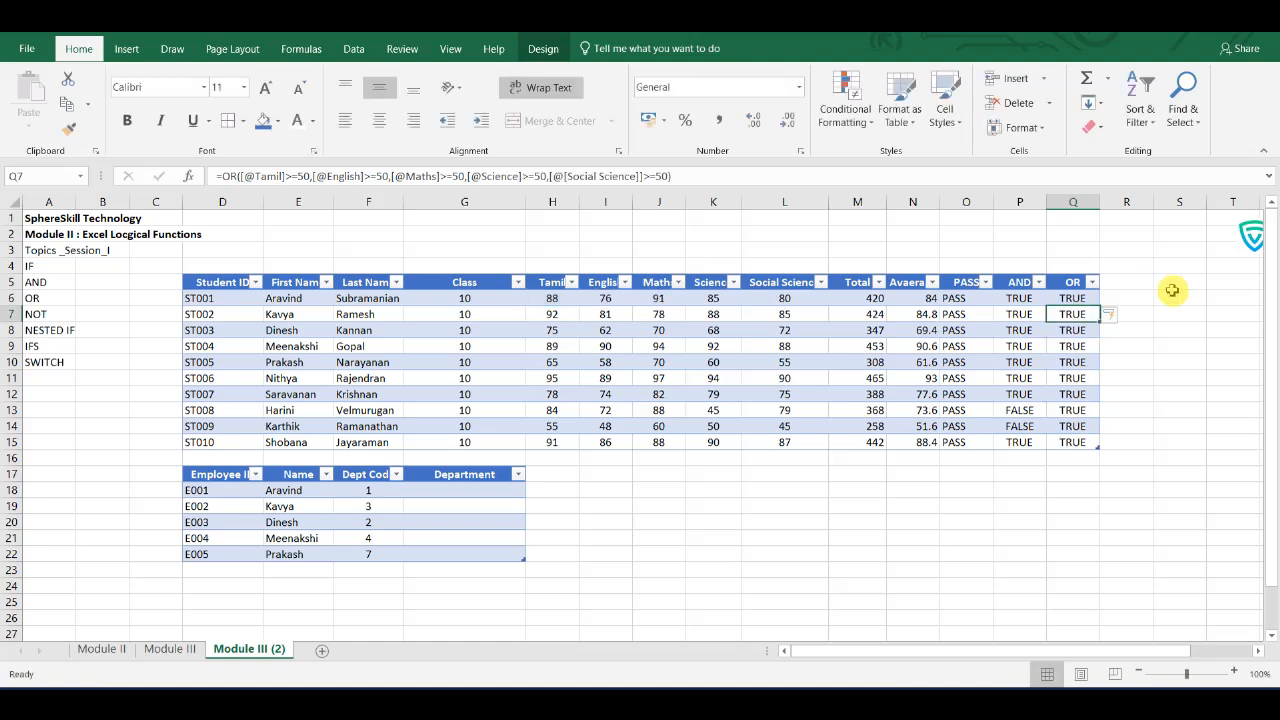
click(1074, 412)
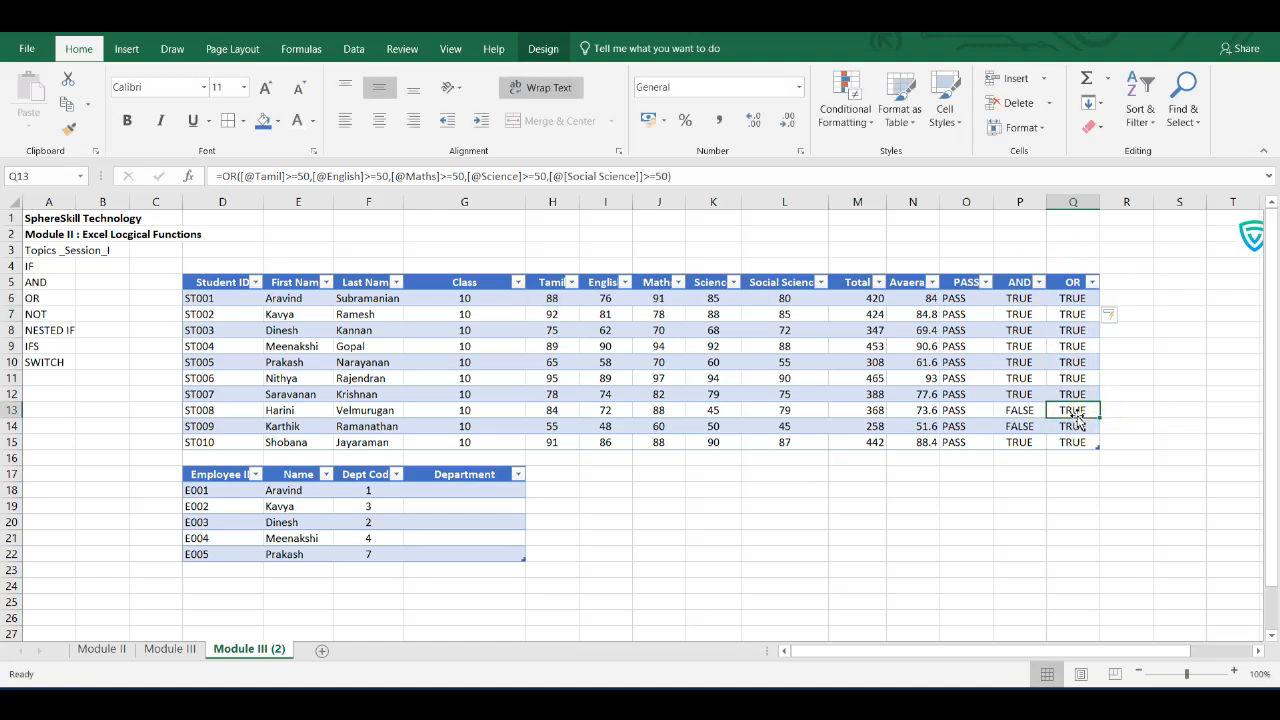
Examine student ST008's OR formula alongside the Science mark in that row, leaving the formula as it is
double_click(1073, 411)
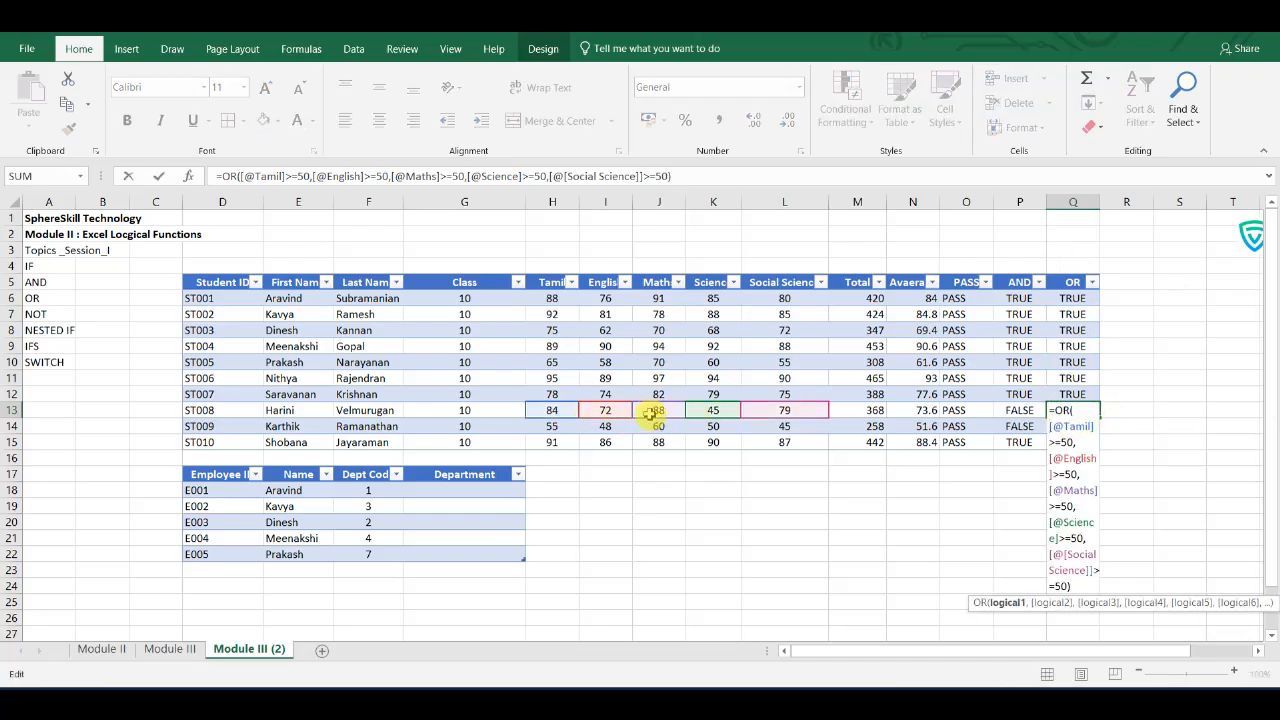
click(732, 413)
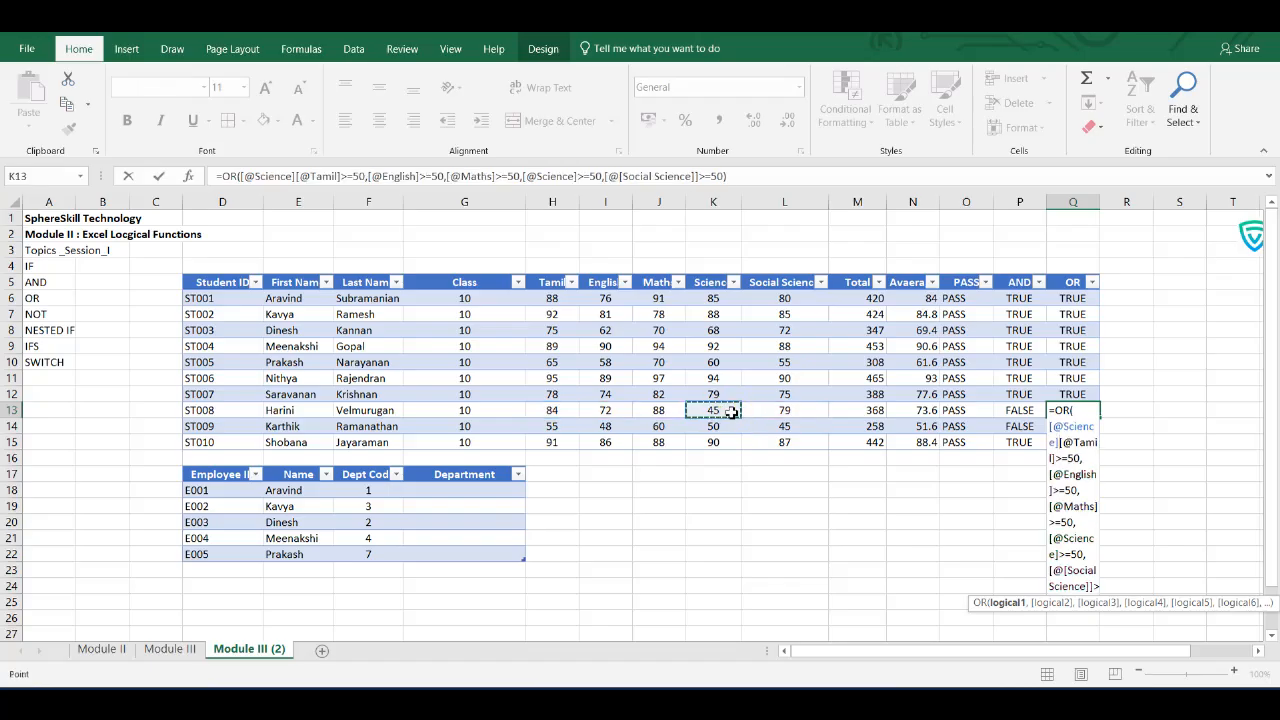
key(Escape)
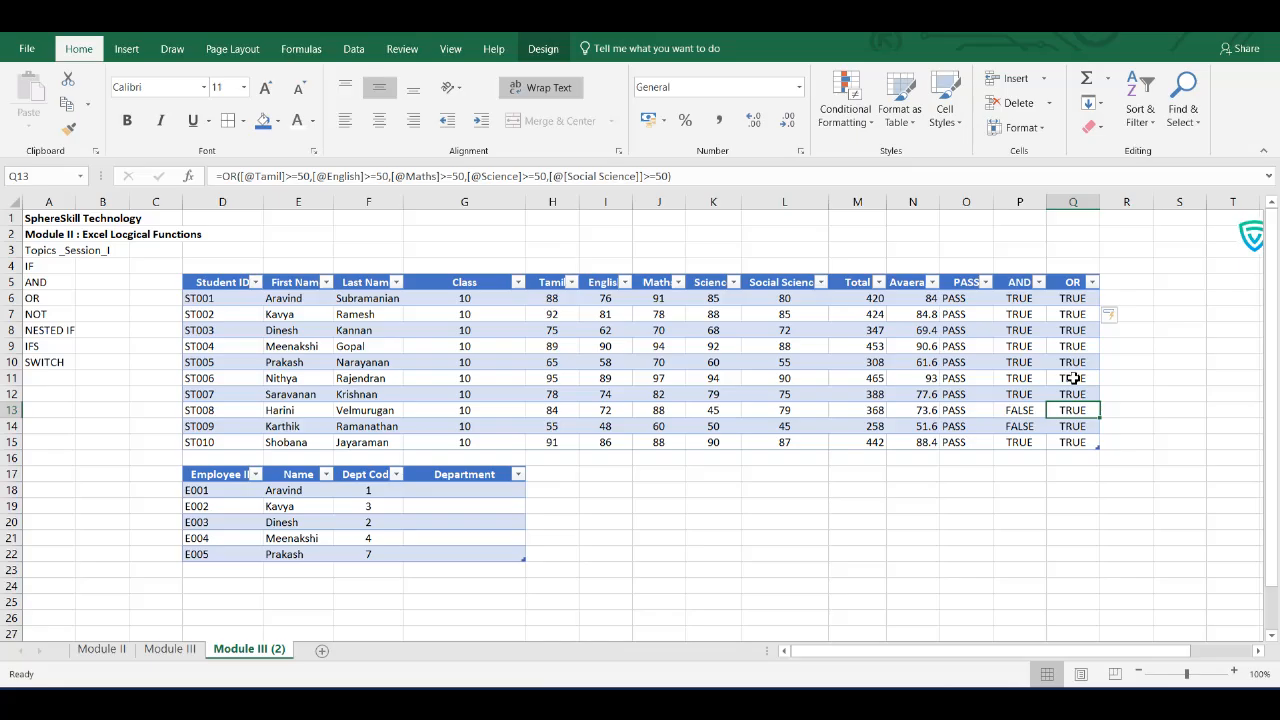
Change the OR column's formula to test whether any mark from Tamil to Social Science is less than or equal to 50
double_click(1075, 298)
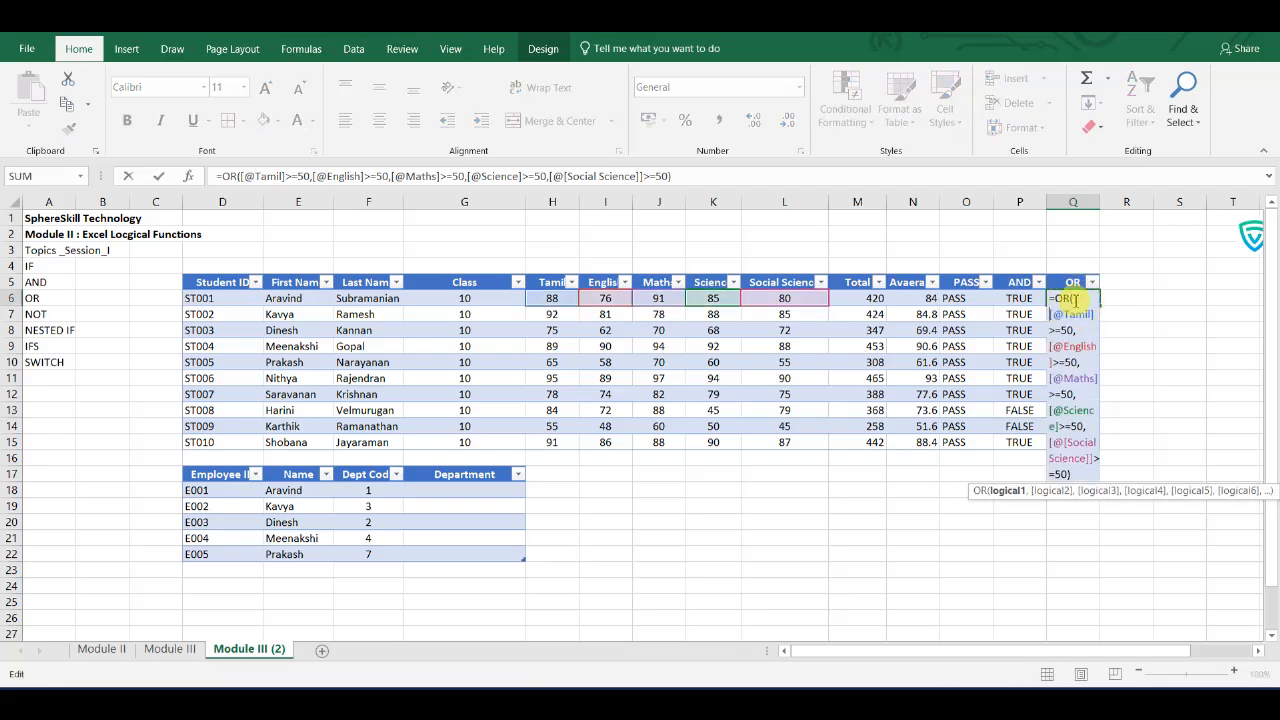
click(1053, 332)
key(BackSpace)
text(<)
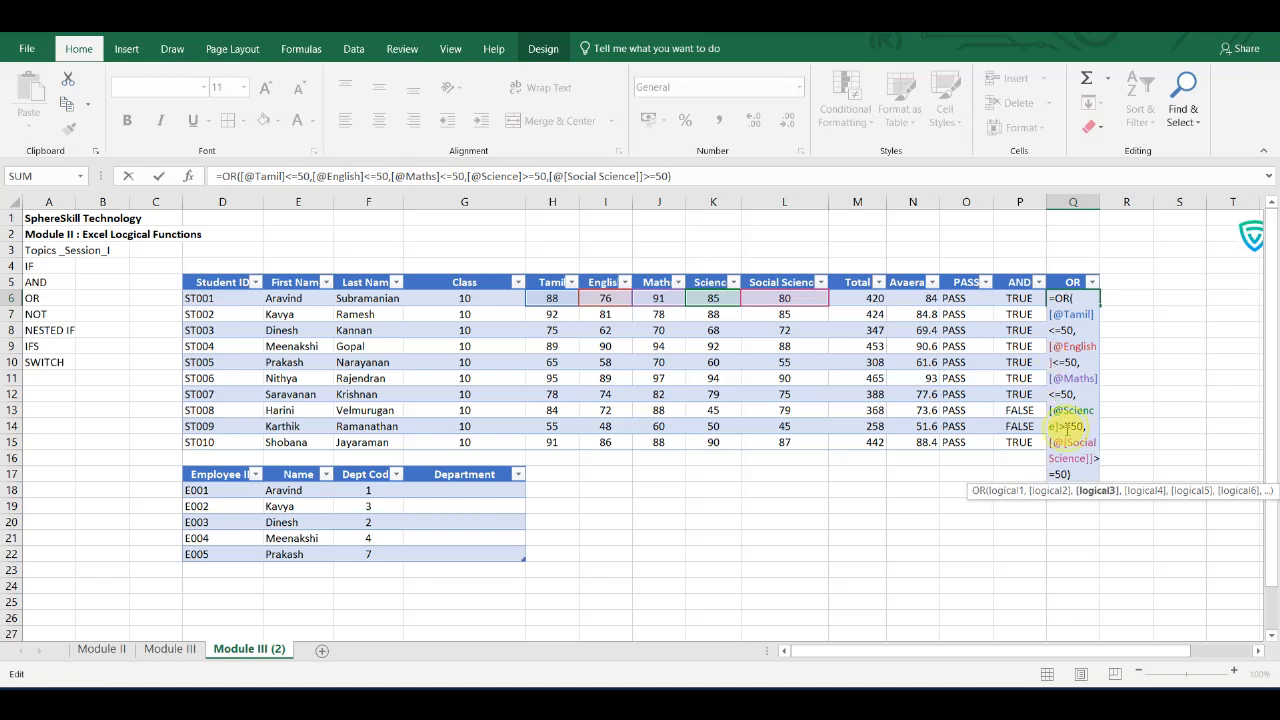
click(1066, 427)
key(BackSpace)
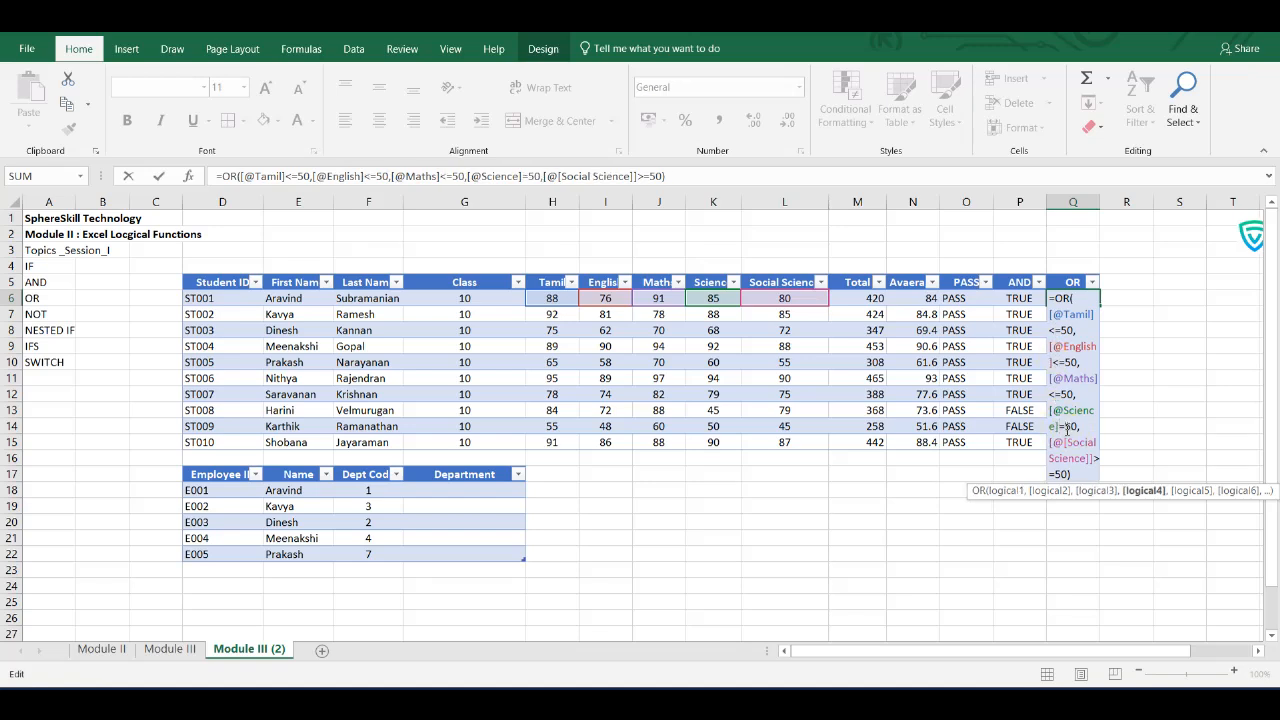
text(<)
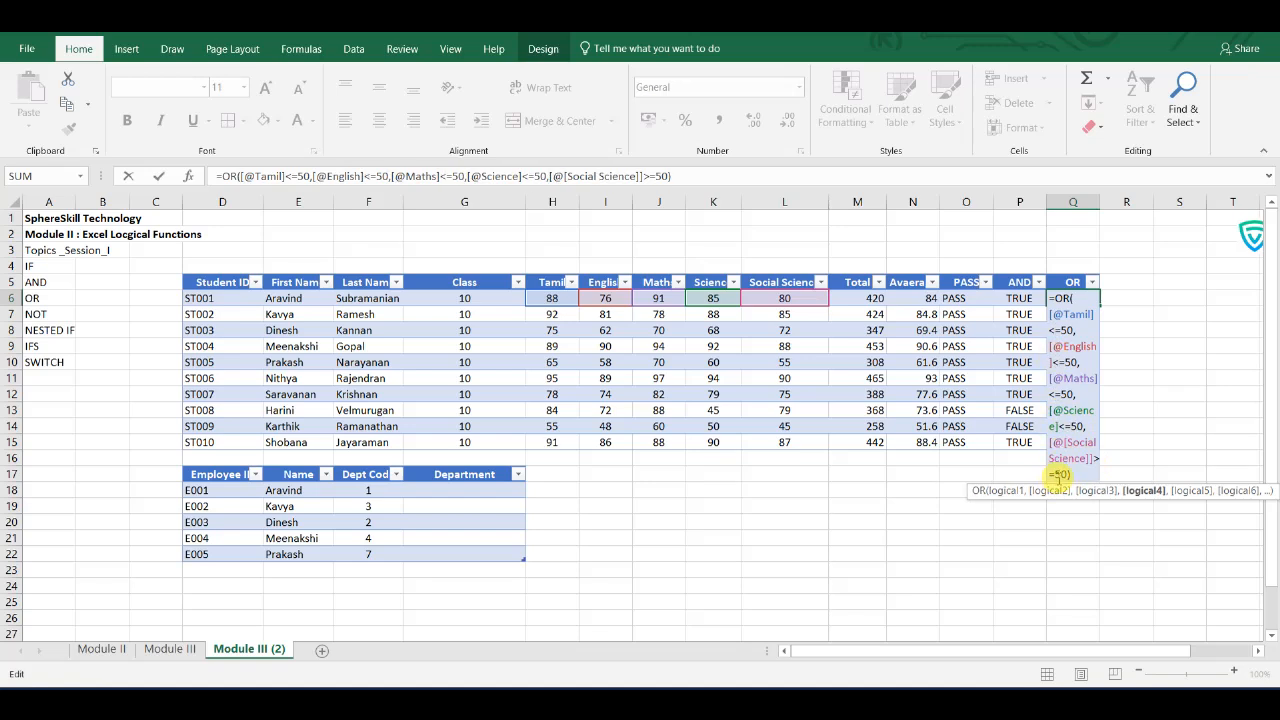
click(1098, 459)
key(BackSpace)
text(<)
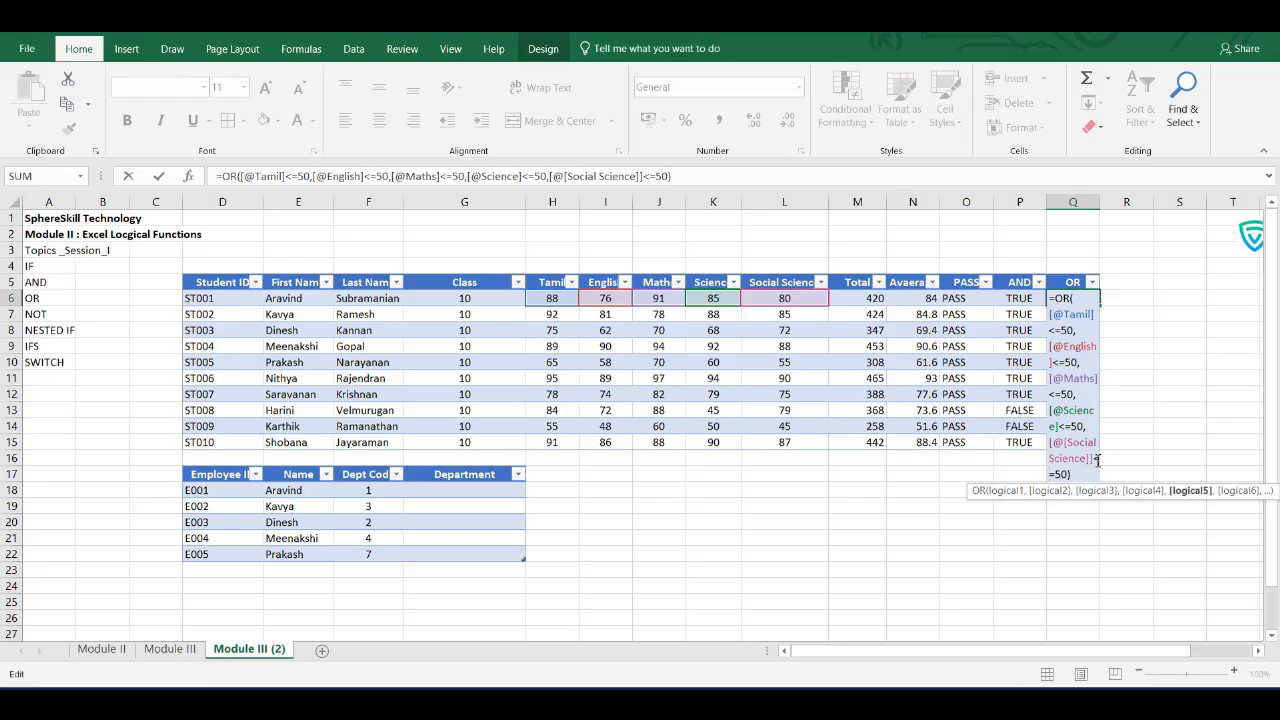
key(Return)
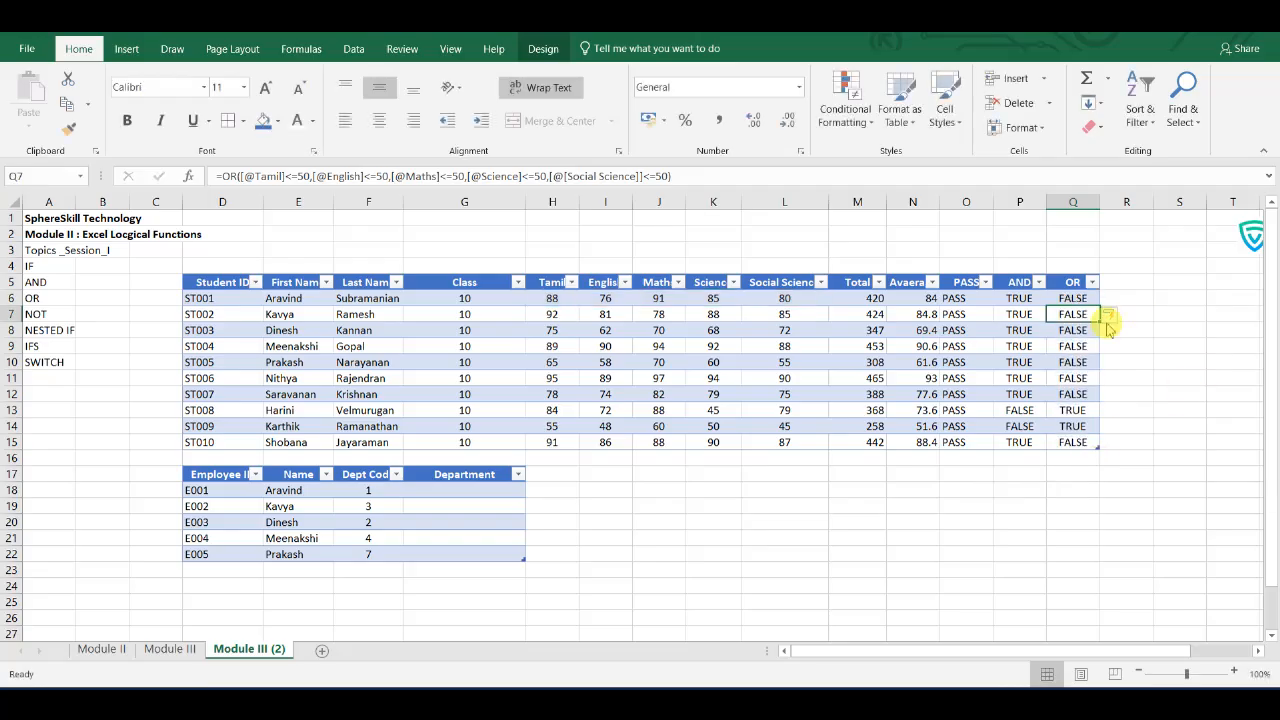
Review the OR column's results for students ST001, ST008 and ST009, comparing them with the AND results
click(1071, 299)
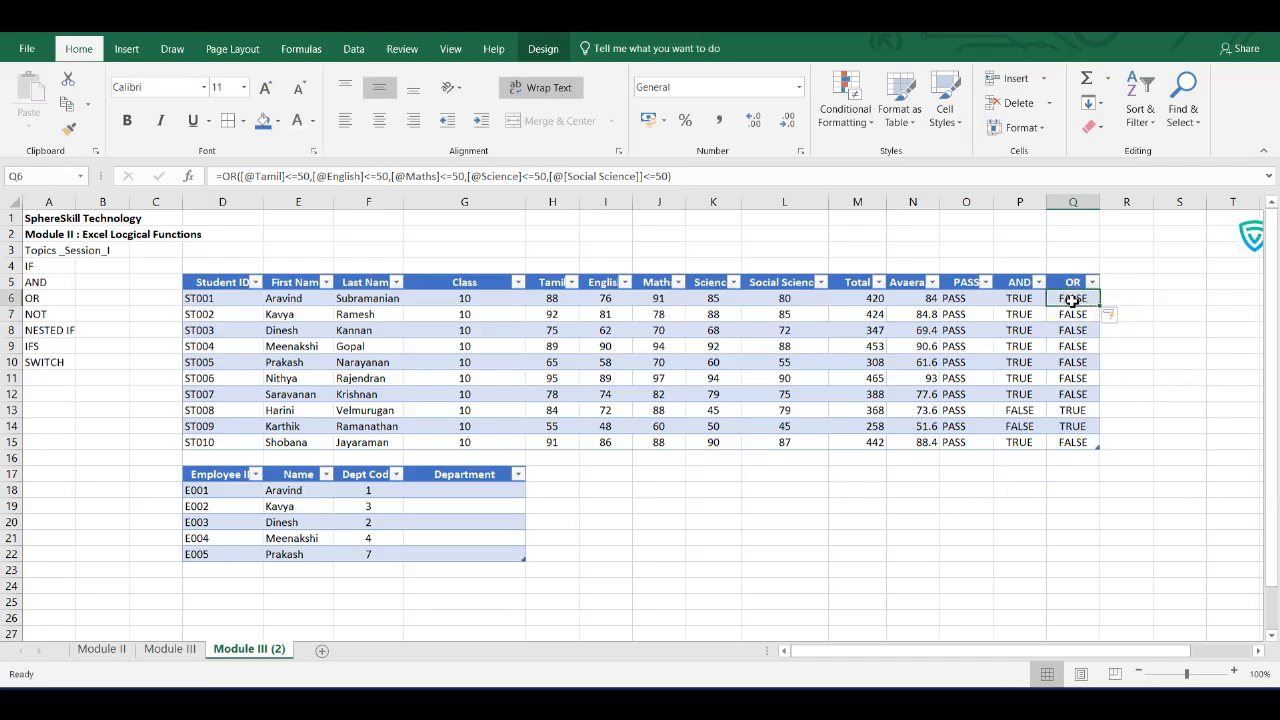
click(1080, 412)
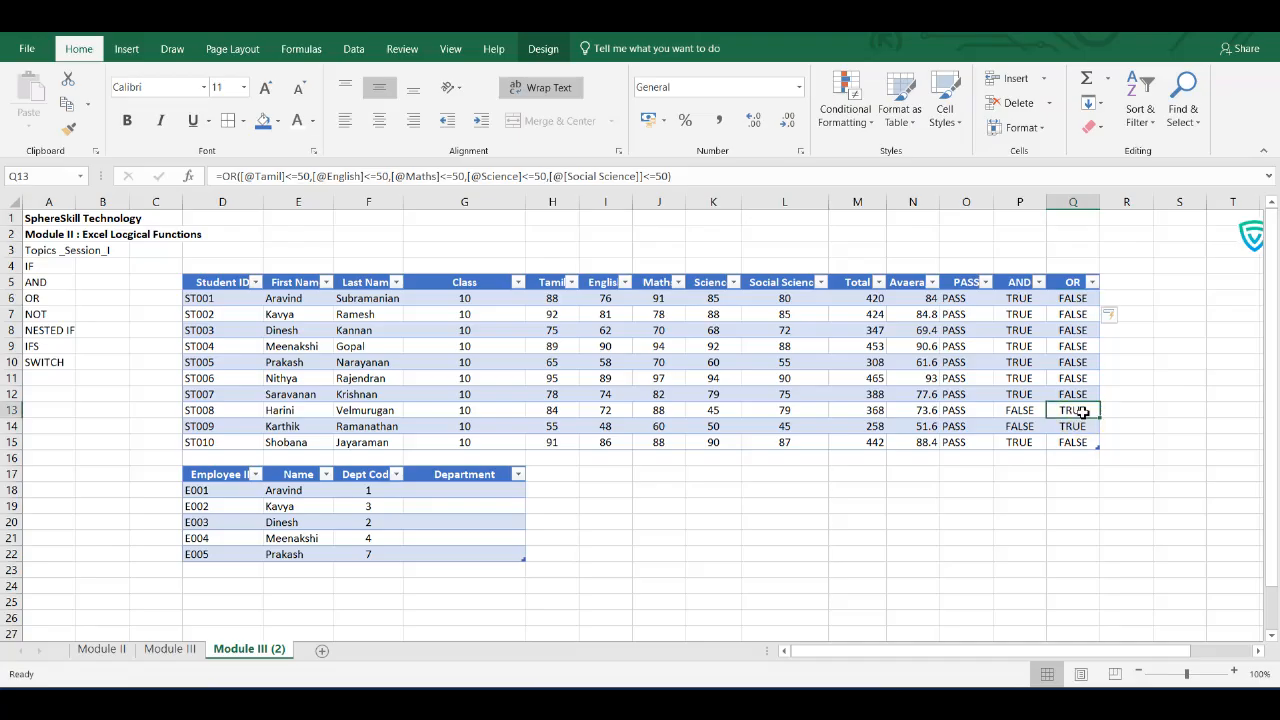
key(Down)
key(Up)
key(Down)
key(Up)
key(Down)
key(Up)
key(Left)
key(Left)
key(Left)
key(Right)
key(Right)
key(Right)
key(Down)
key(Up)
key(Up)
key(Up)
key(Up)
key(Up)
key(Up)
key(Up)
key(Up)
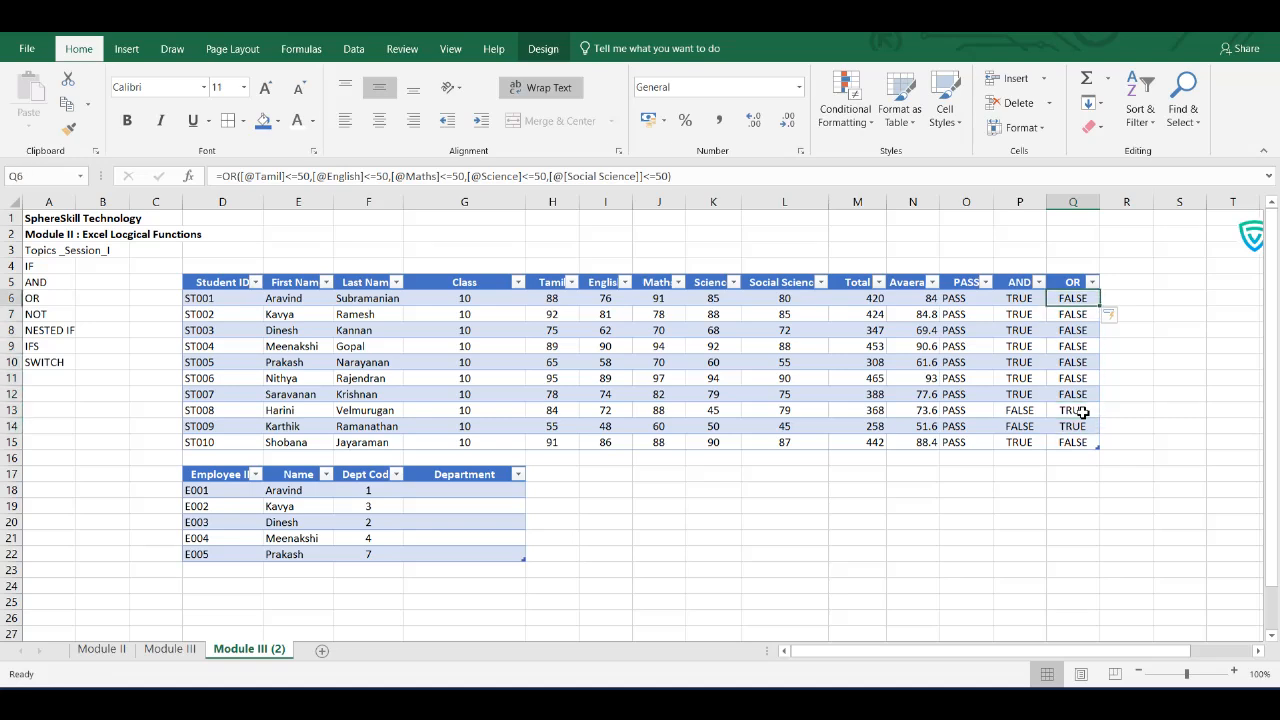
key(Right)
key(Up)
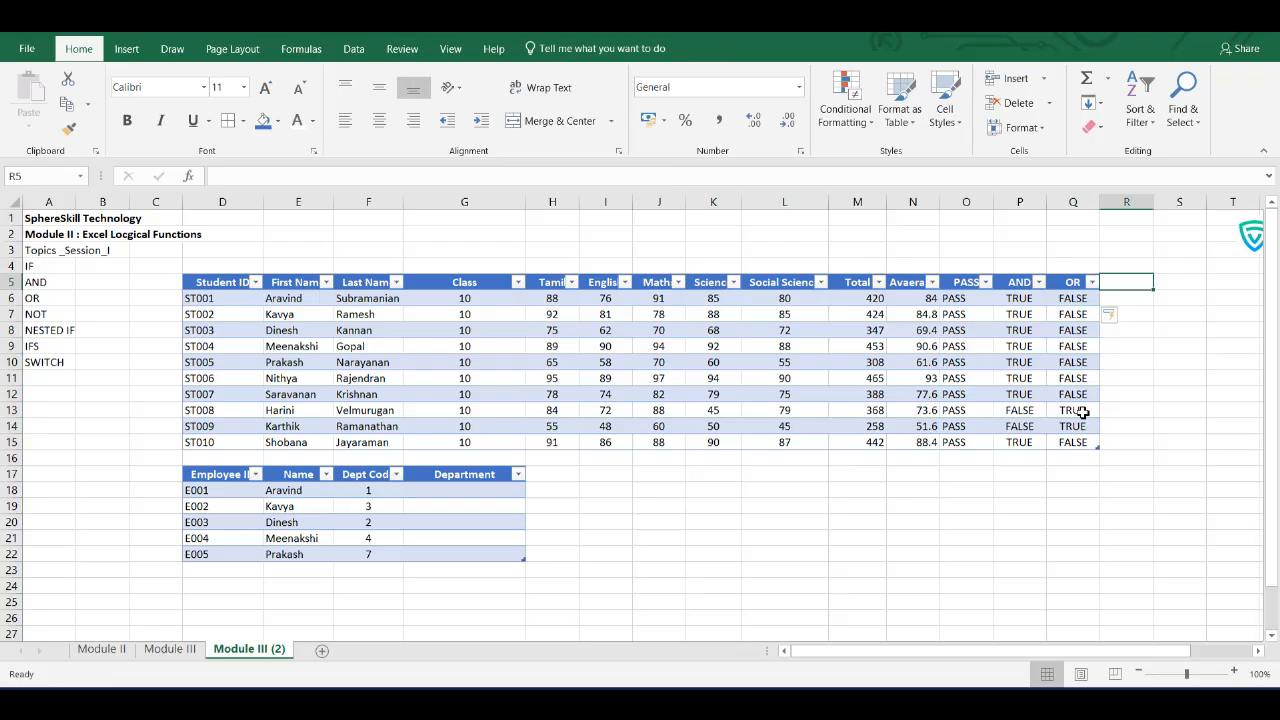
key(Right)
key(Left)
key(Down)
key(Left)
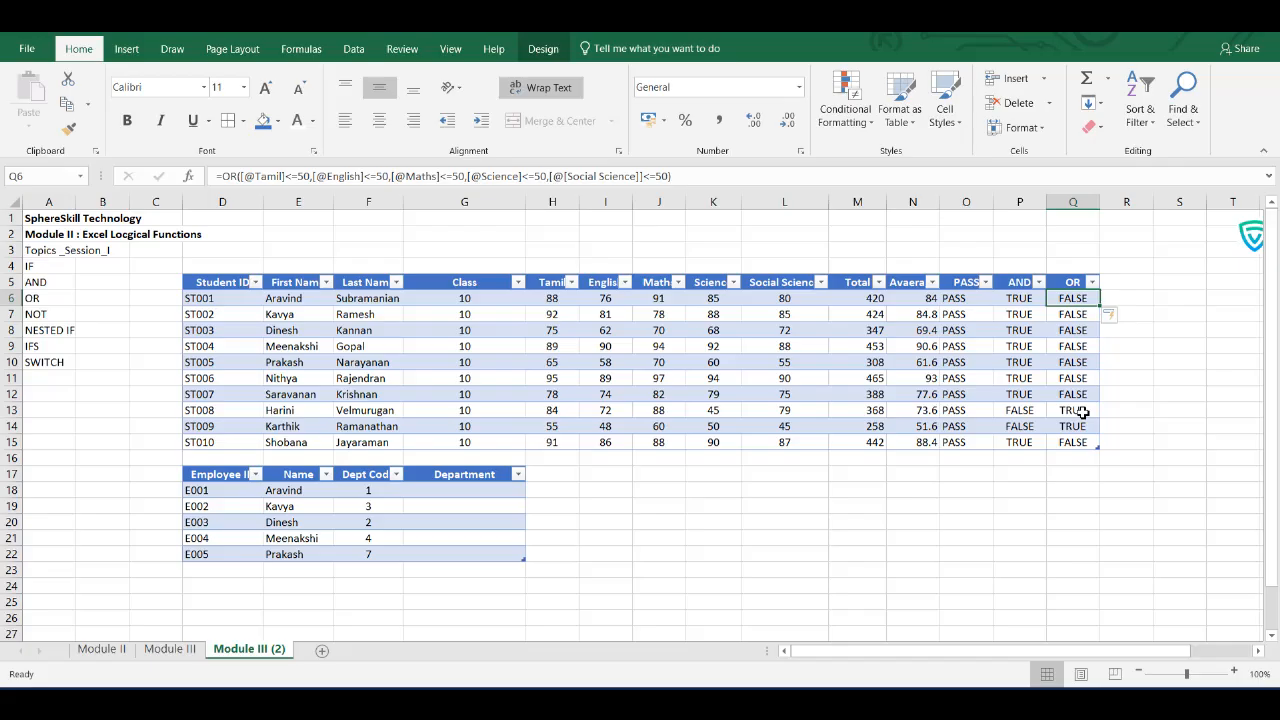
key(Up)
key(Right)
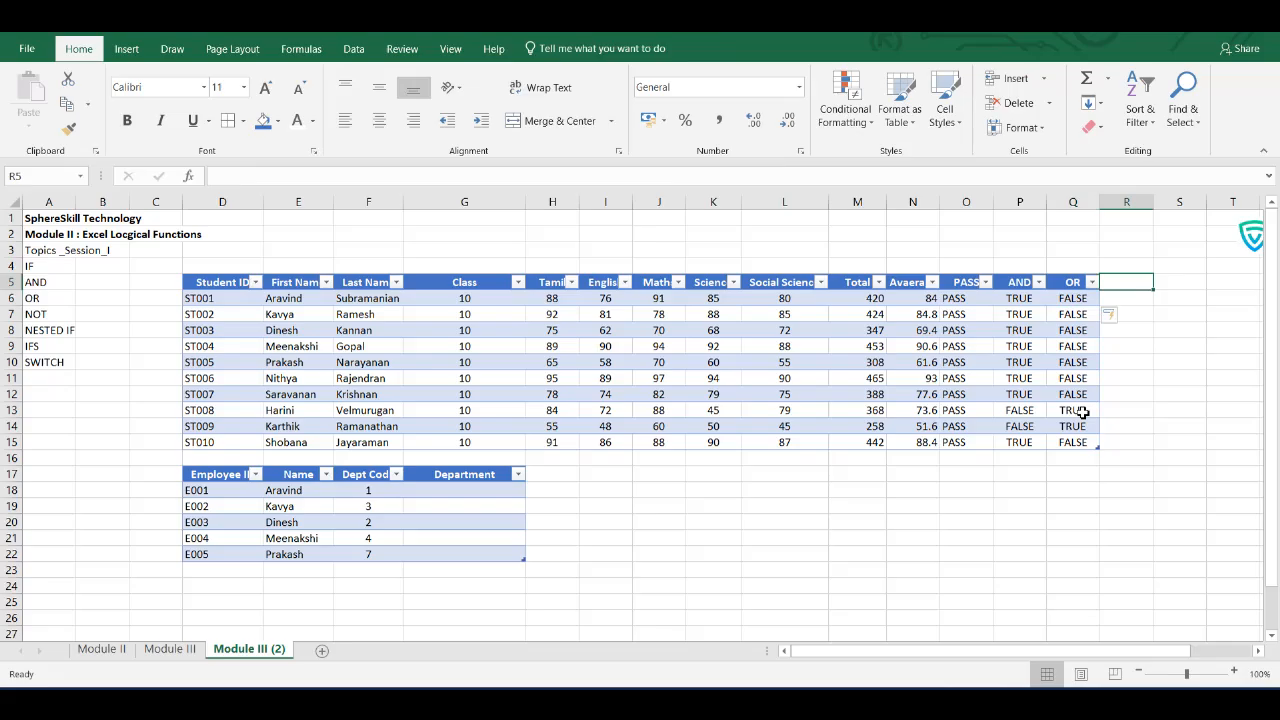
text(NOT)
key(Return)
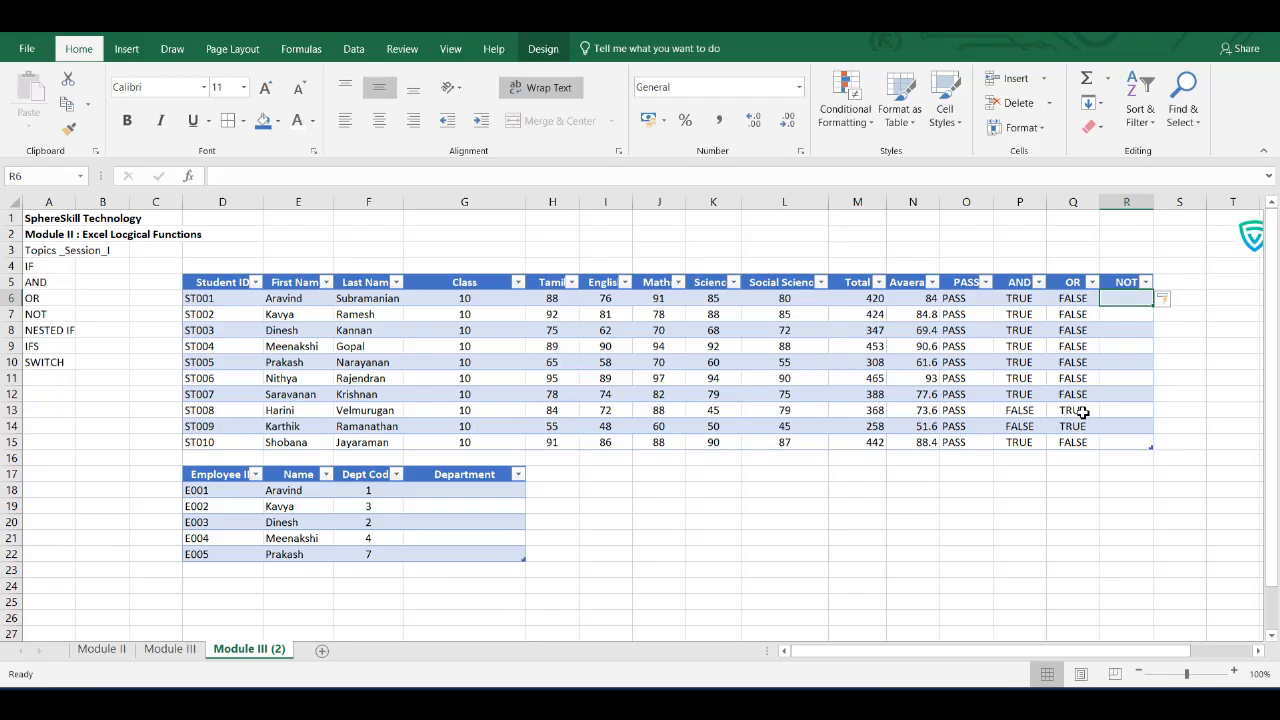
text(=)
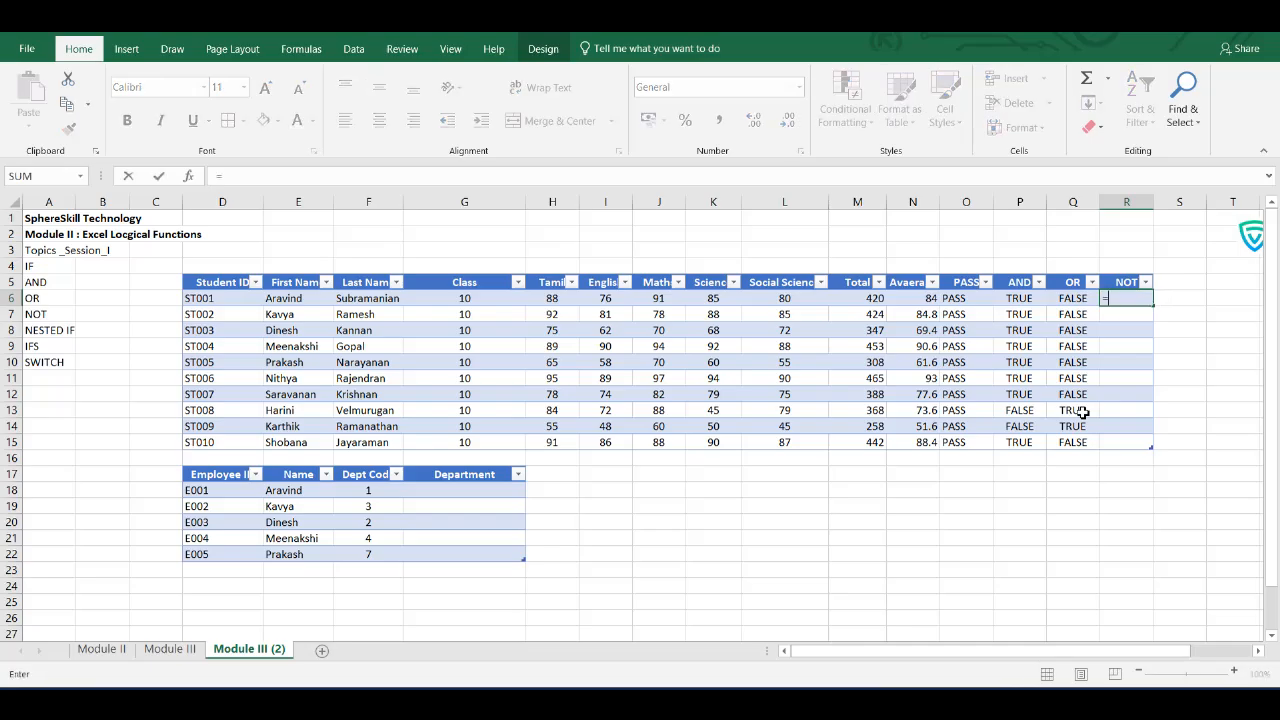
text(NOT([@OR)
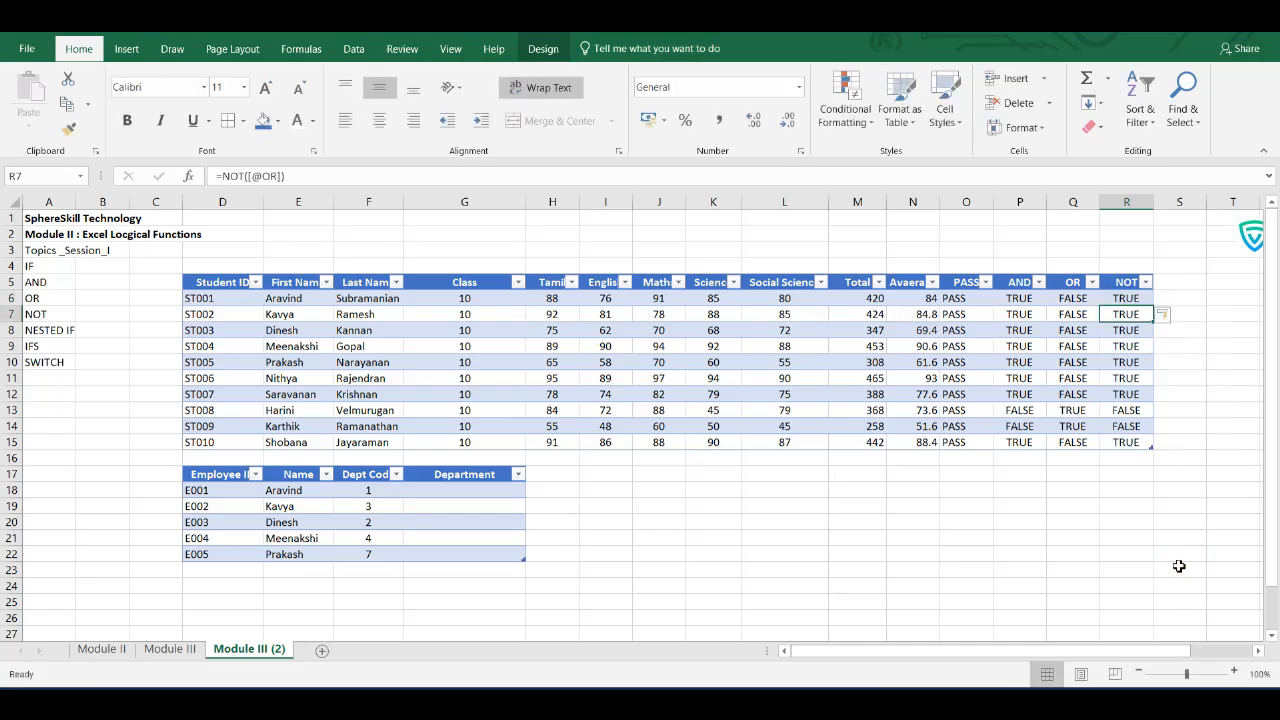
Compare the NOT column's results for students ST001, ST008 and ST009 with their OR results
click(1122, 298)
click(1126, 410)
key(shift+Down)
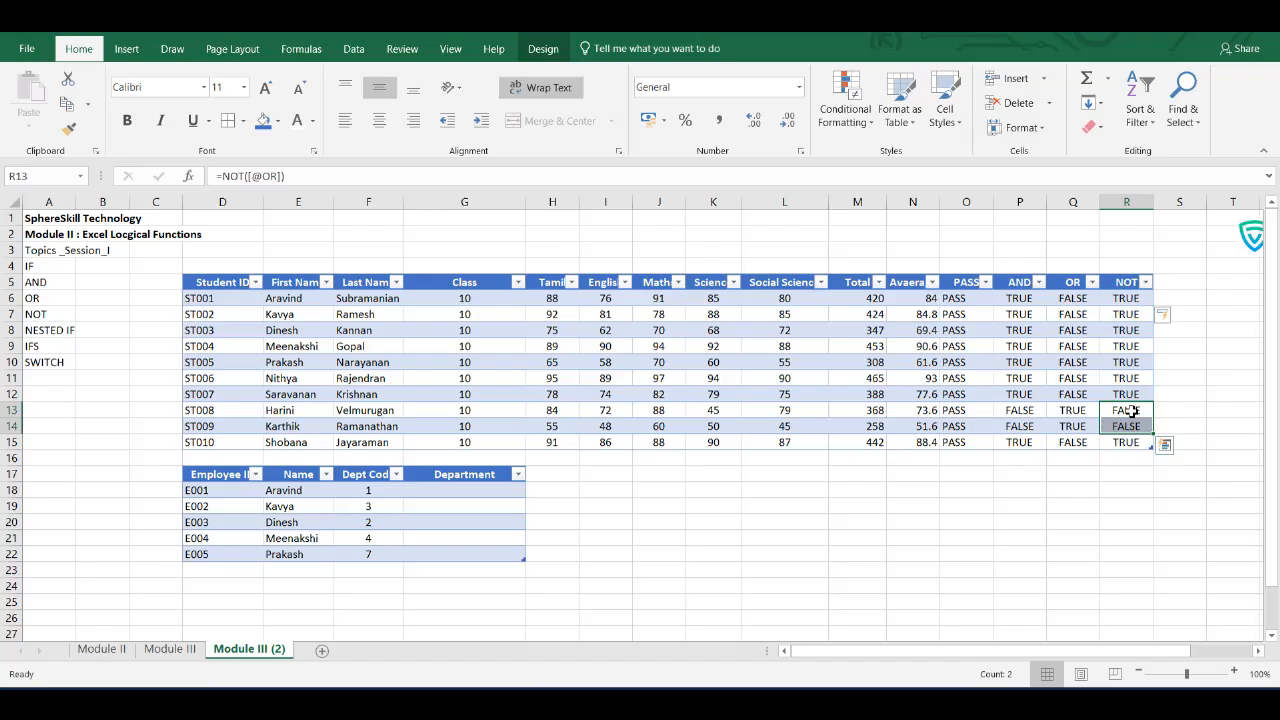
key(Up)
key(Up)
key(Up)
key(Up)
key(Up)
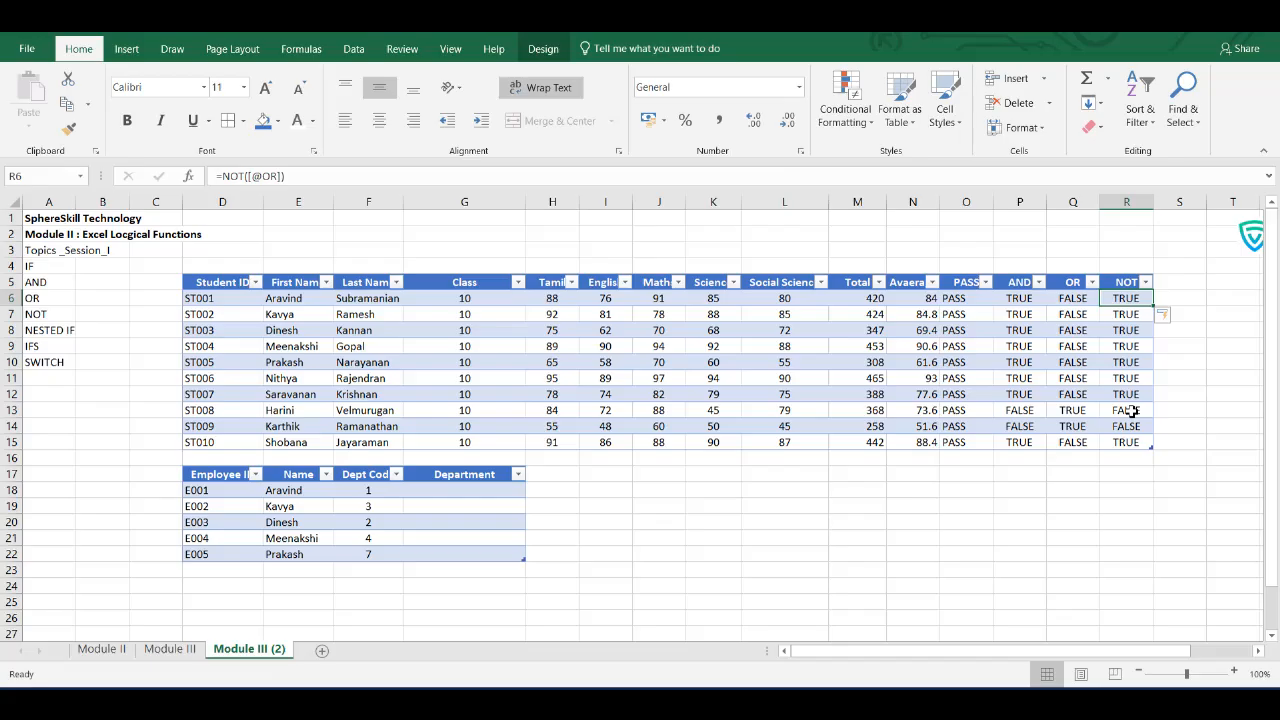
key(Right)
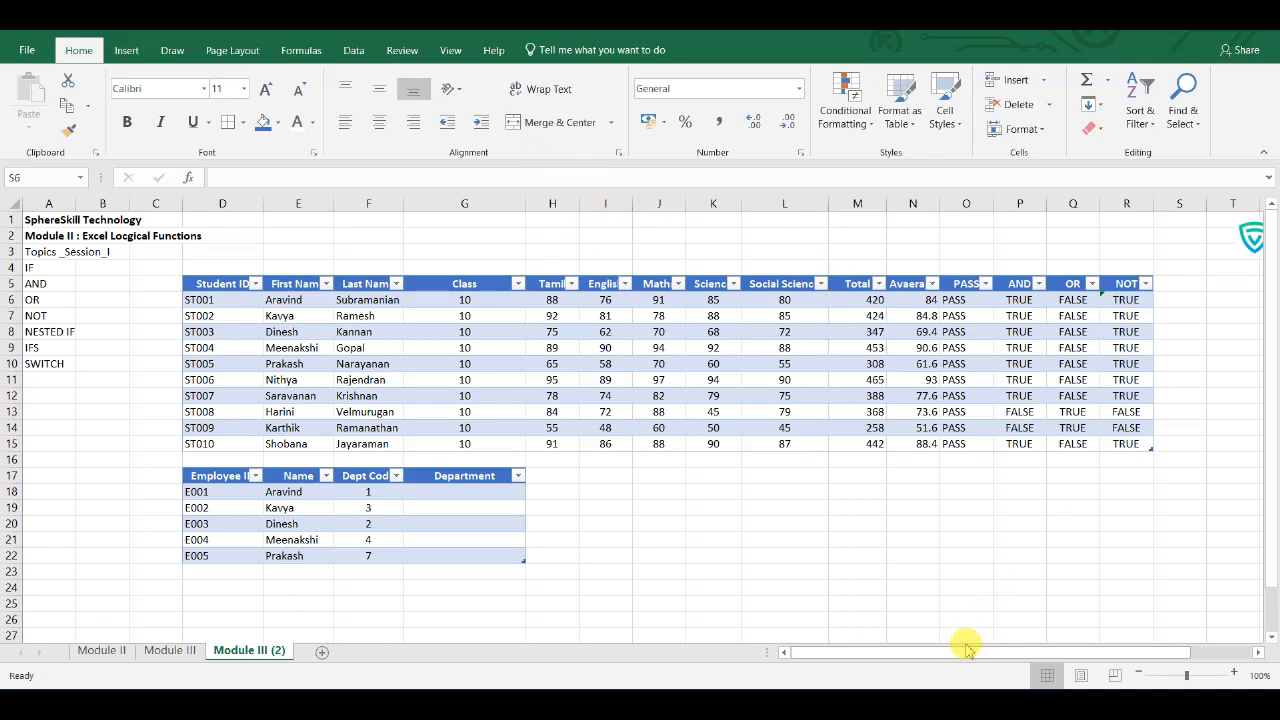
Freeze the panes at ST001's Total cell, M6, locking rows 1 to 5 and columns A to L
drag(971, 654, 840, 668)
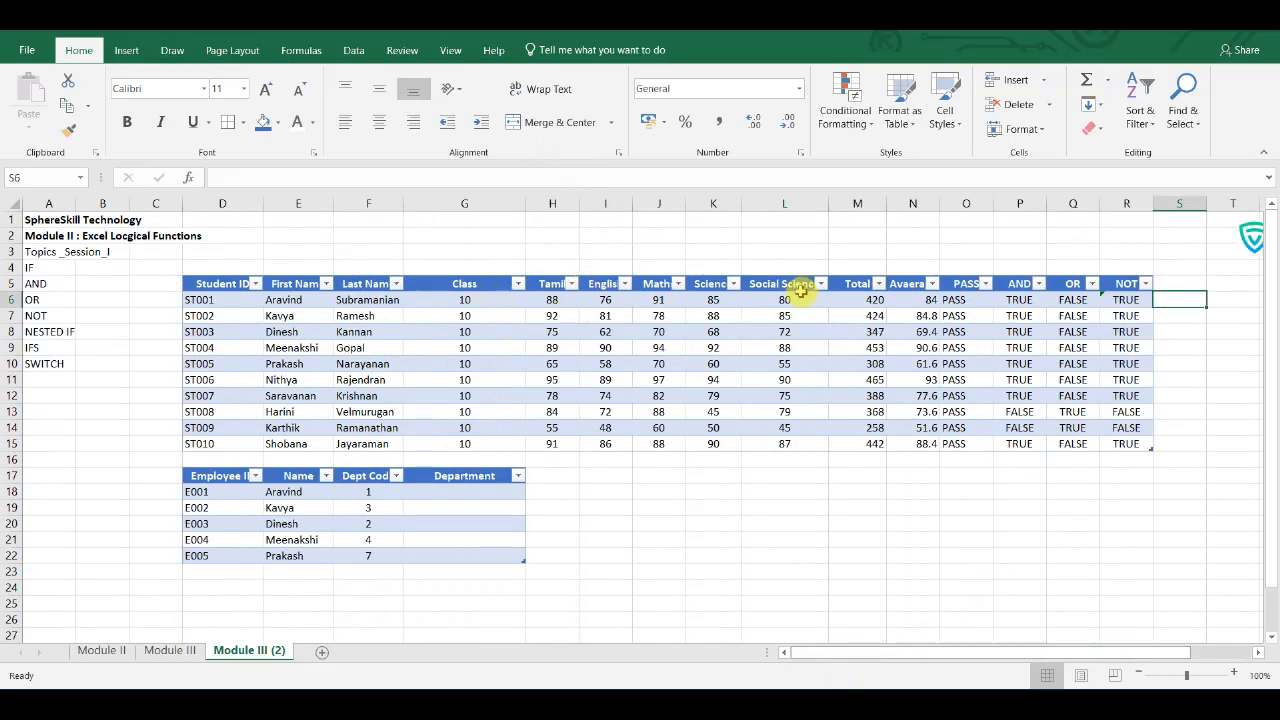
click(801, 299)
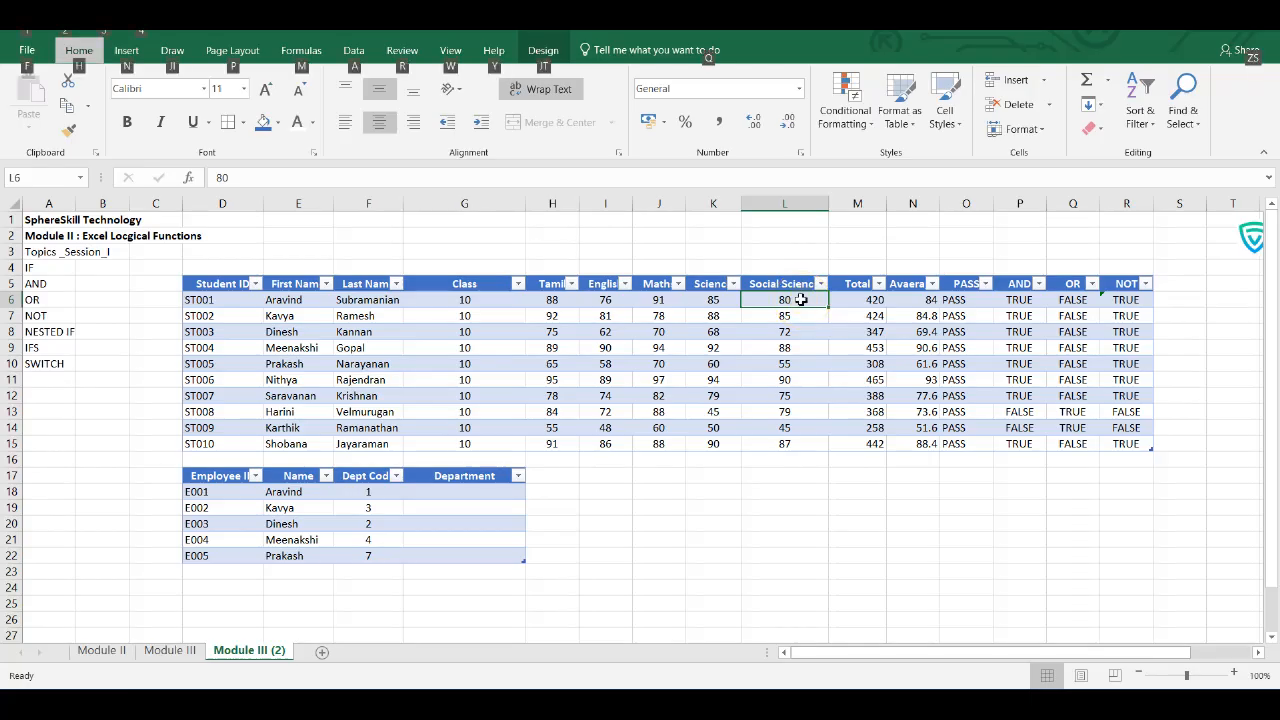
click(873, 302)
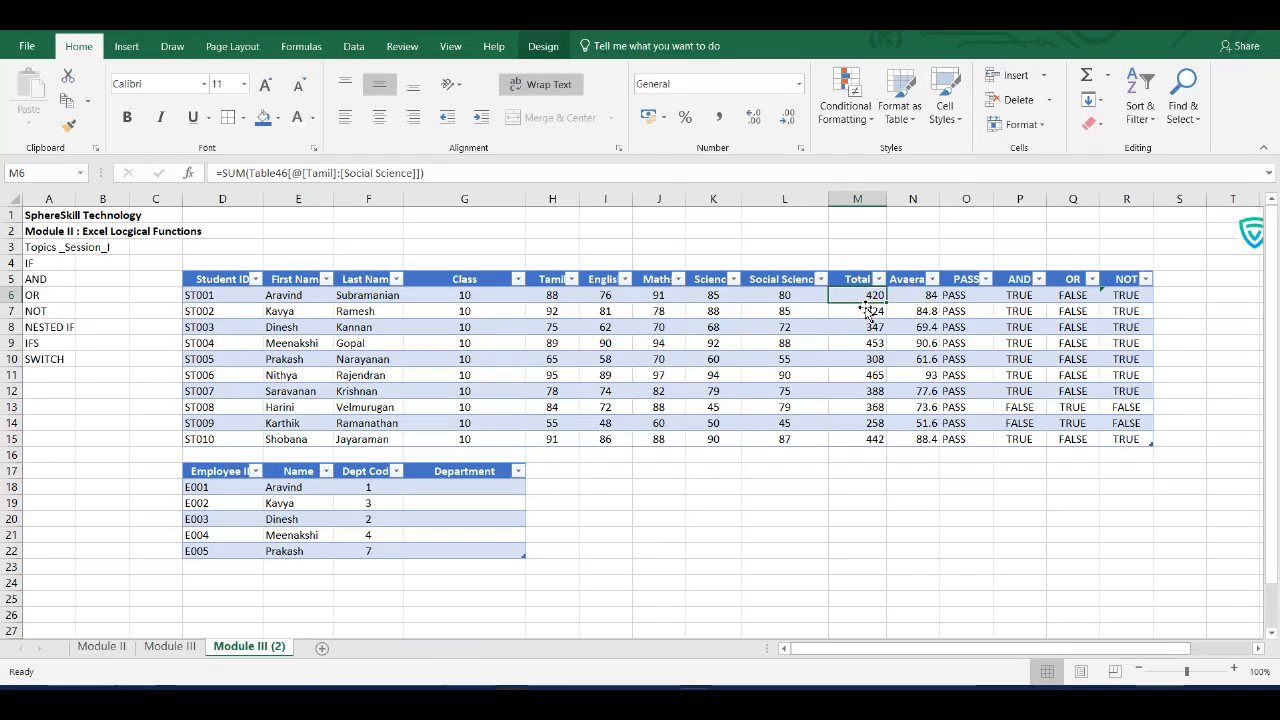
key(alt)
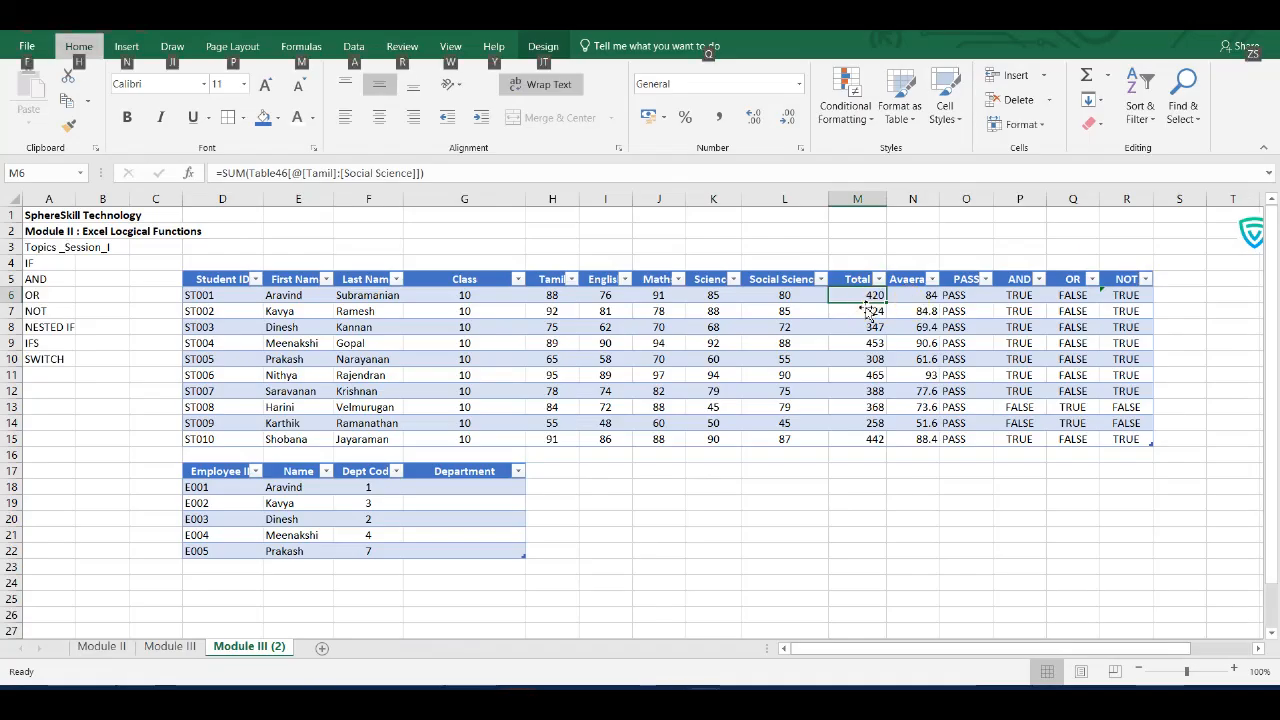
key(w)
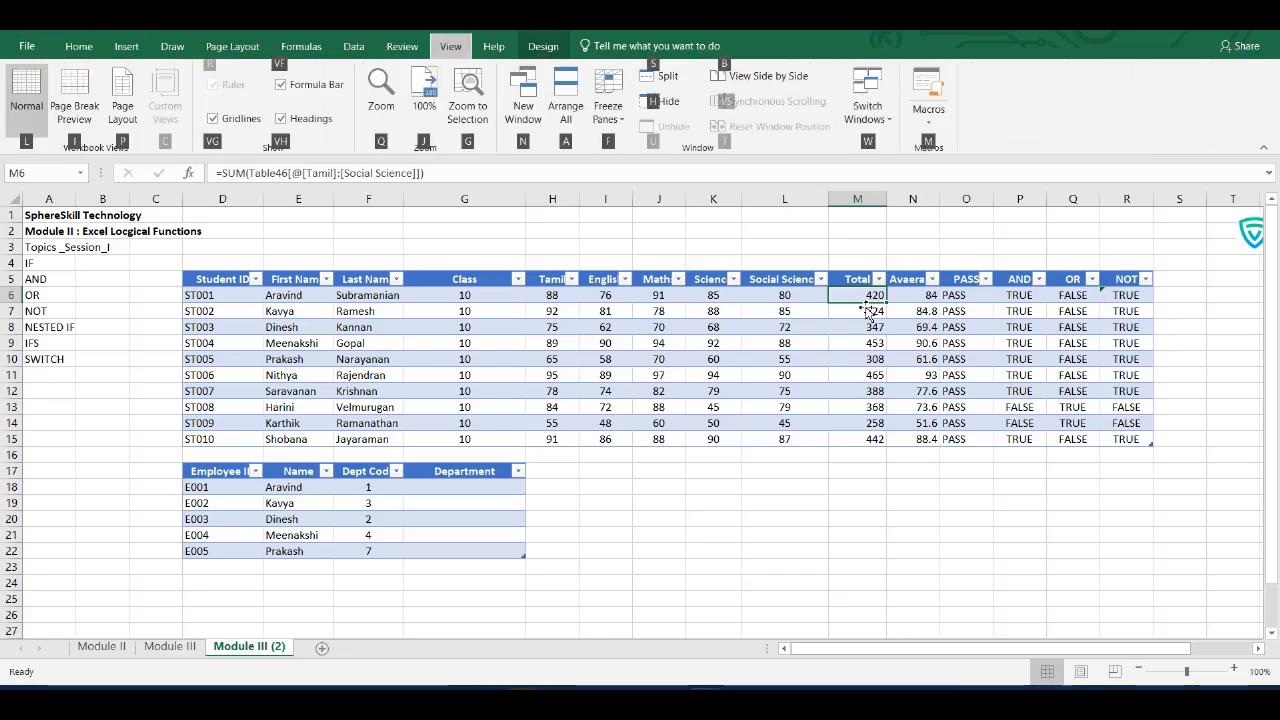
key(f)
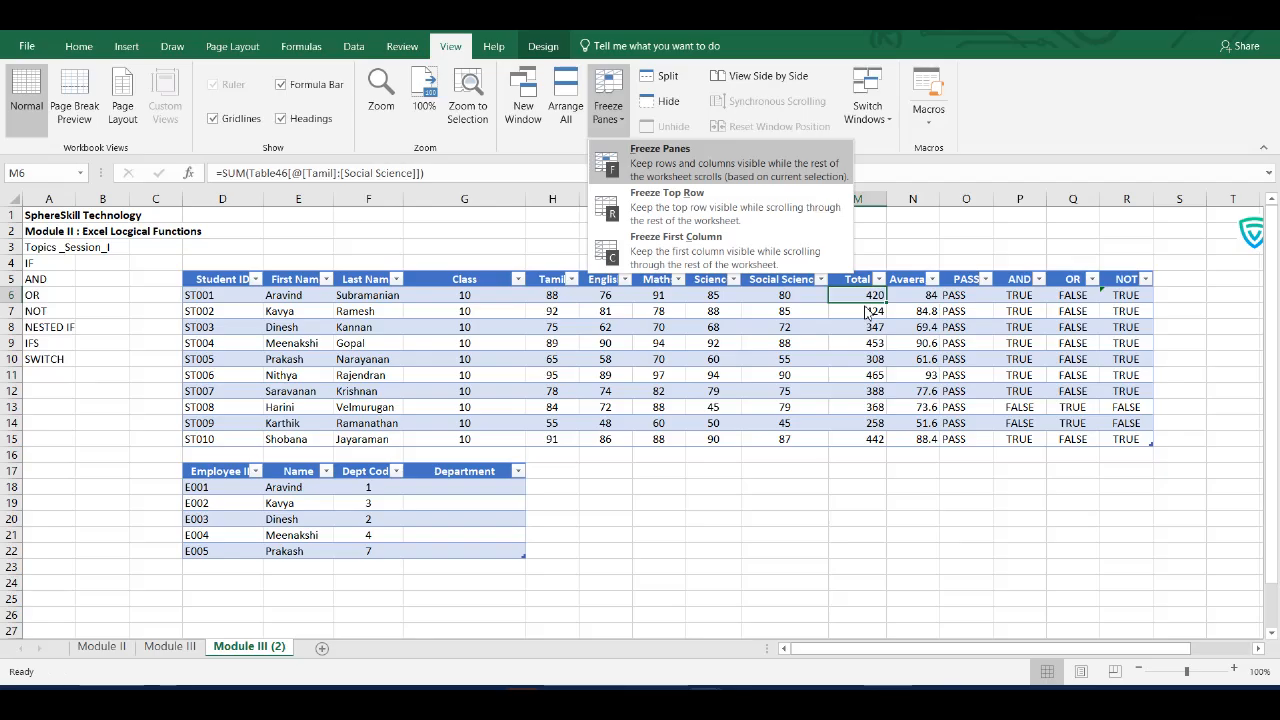
key(f)
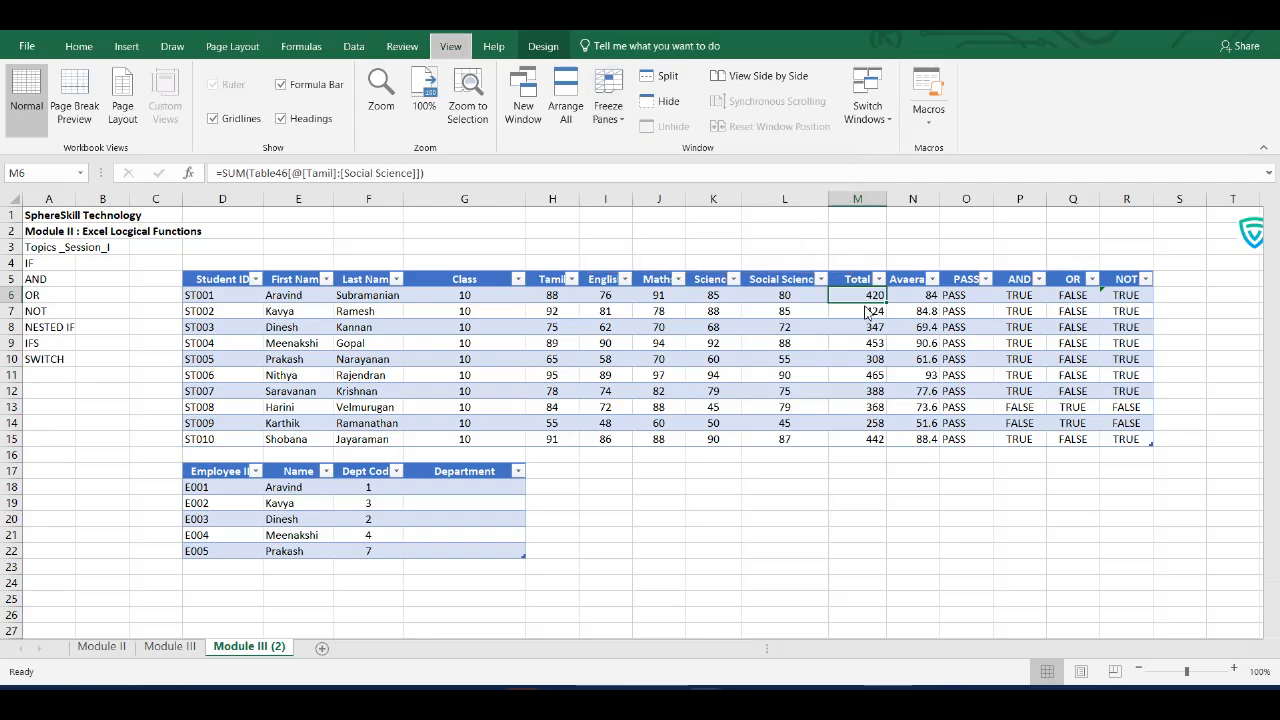
Check how the frozen header rows and student columns behave when viewing cells far across and down the sheet
key(Right)
key(Right)
key(Right)
key(Right)
key(Right)
key(Right)
key(Right)
key(Right)
key(Right)
key(Right)
key(Right)
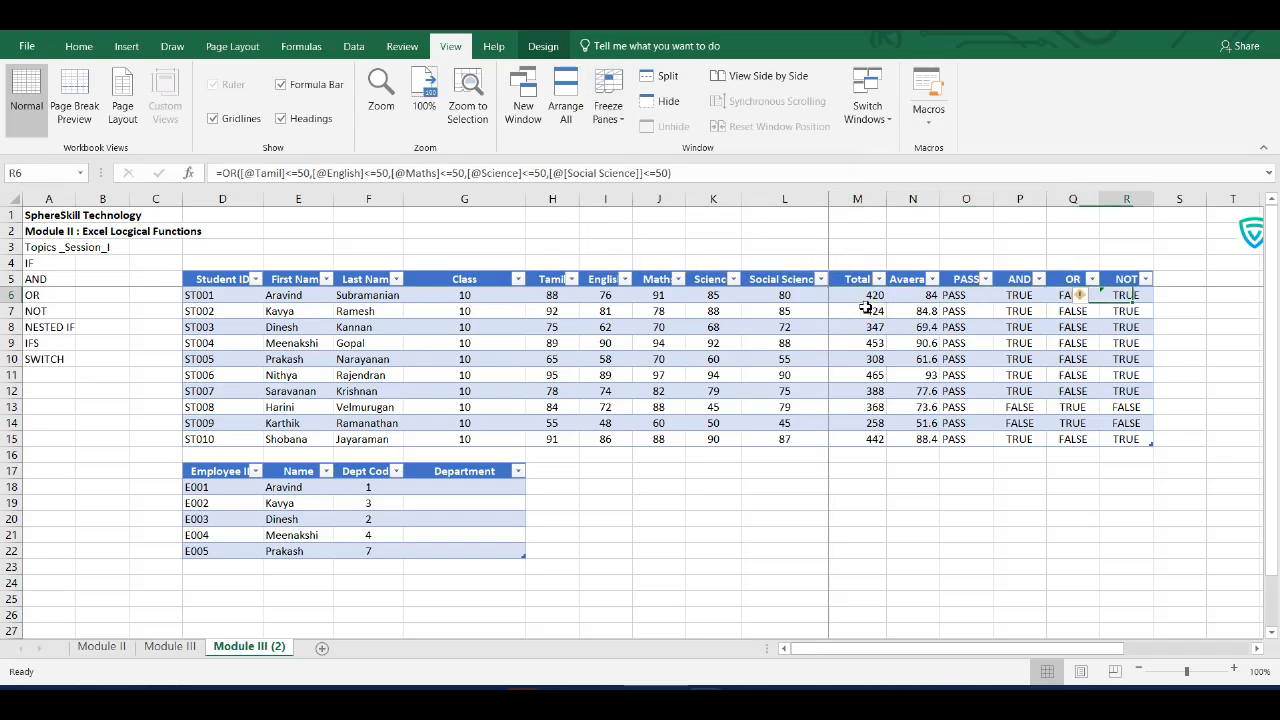
key(Right)
key(Right)
key(Right)
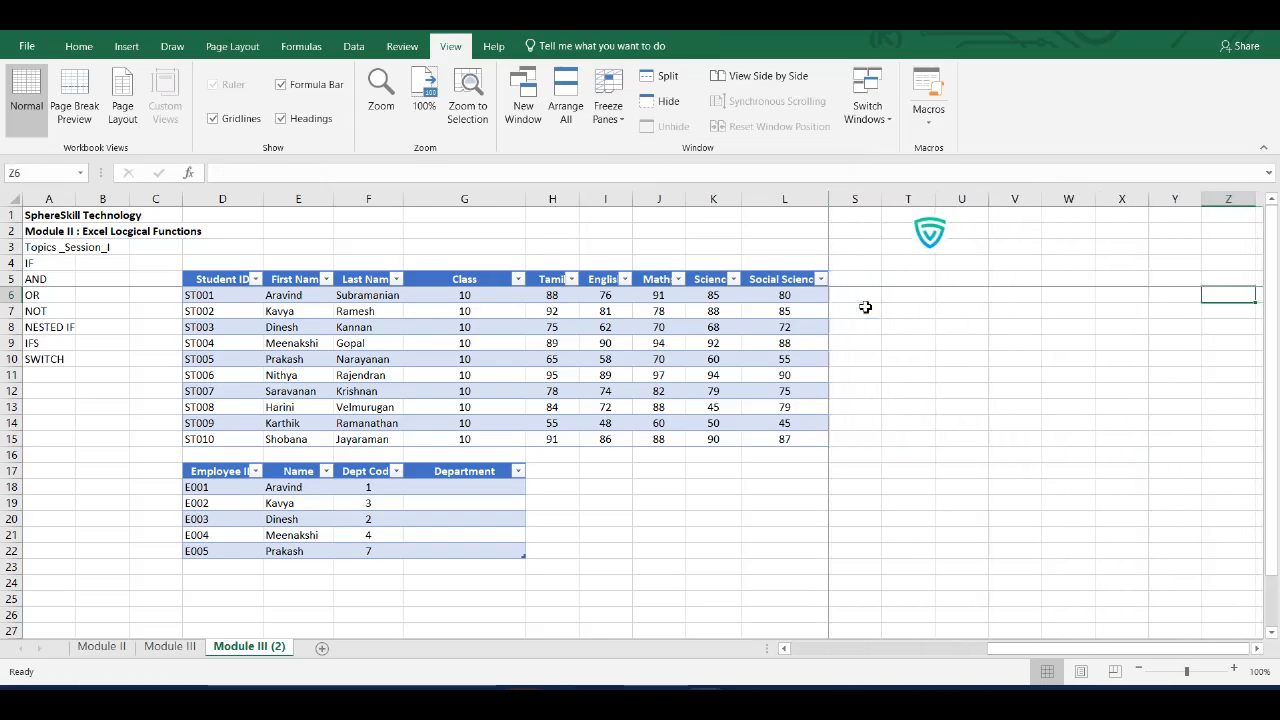
key(Down)
key(Down)
key(Down)
scroll(769, 322, down, 11)
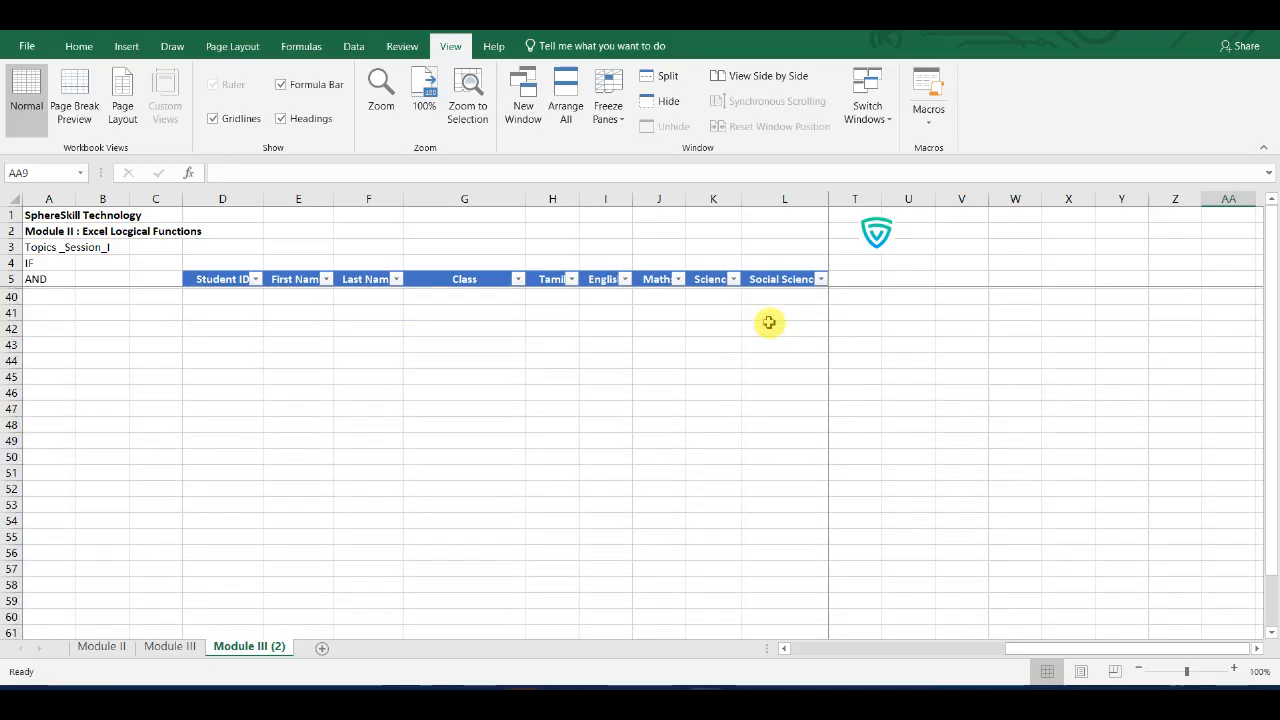
scroll(769, 322, up, 11)
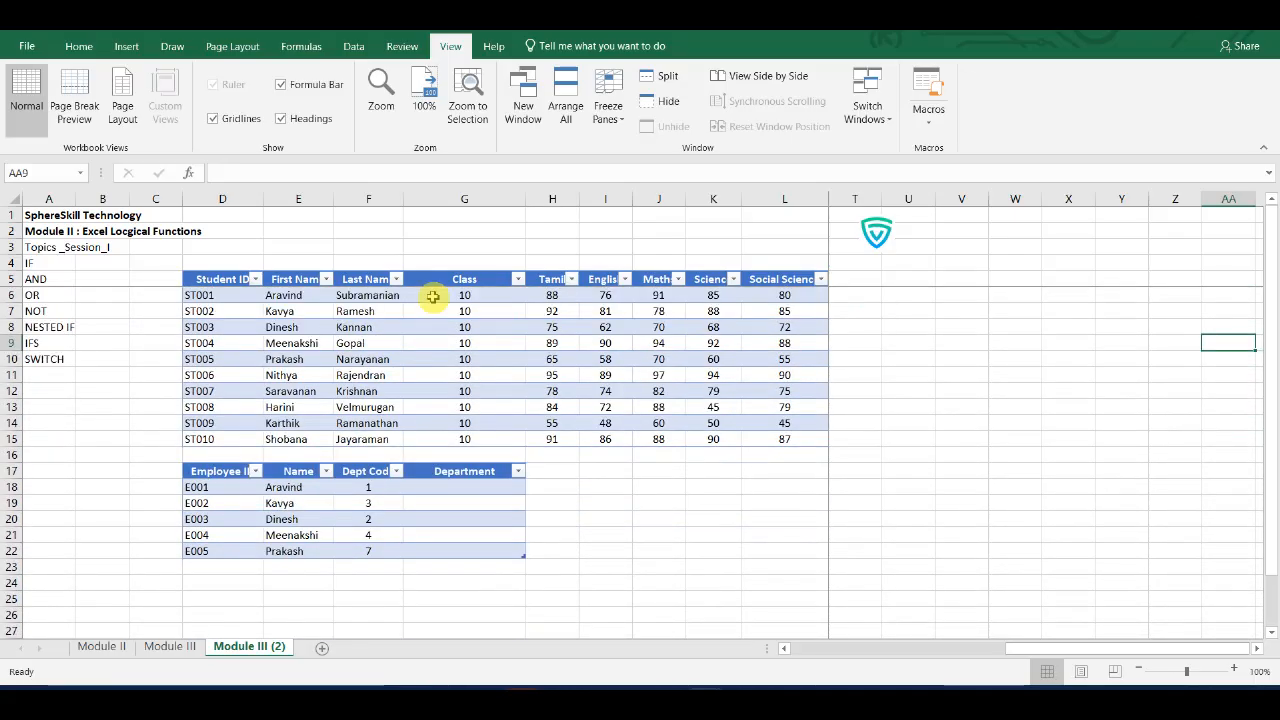
scroll(433, 297, down, 1)
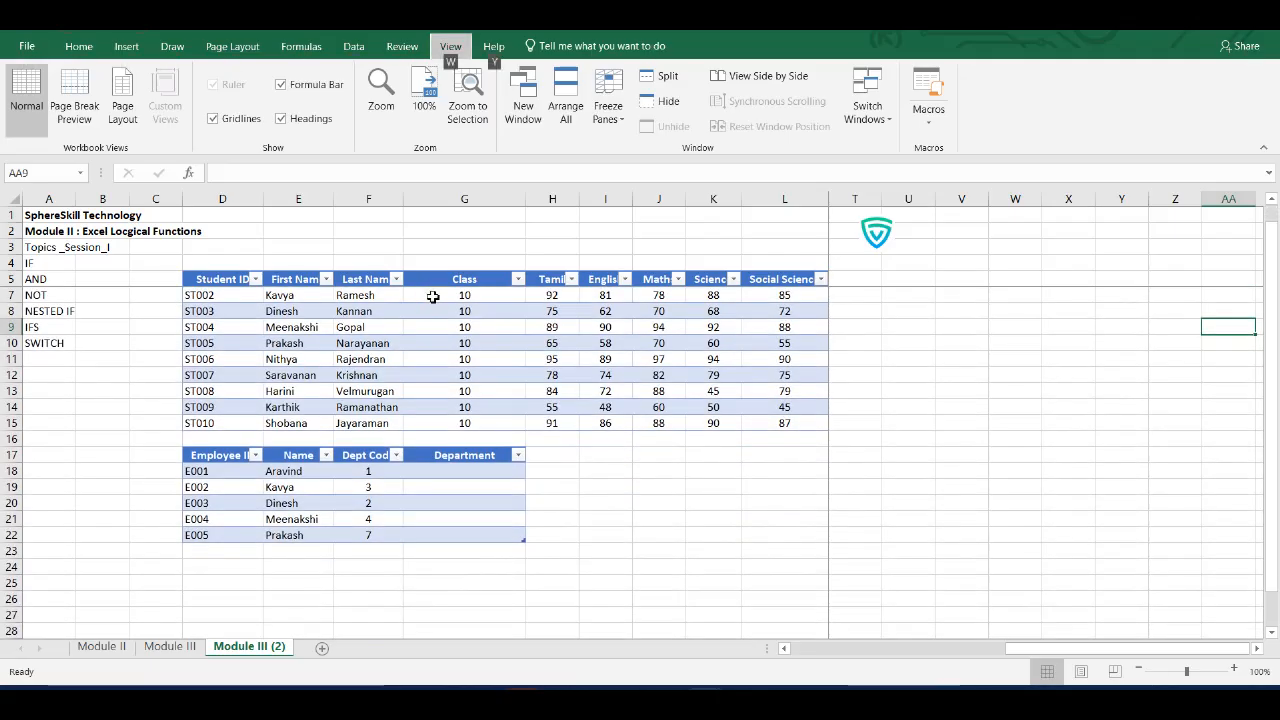
key(alt+w)
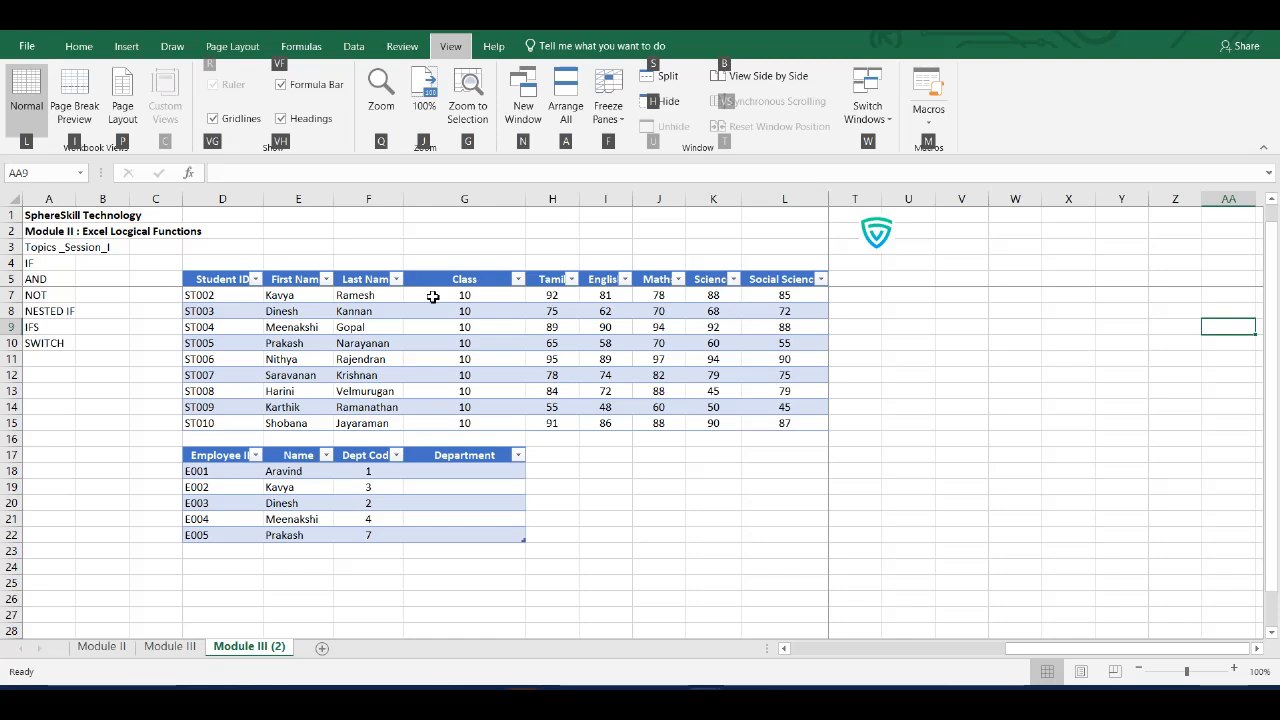
key(f)
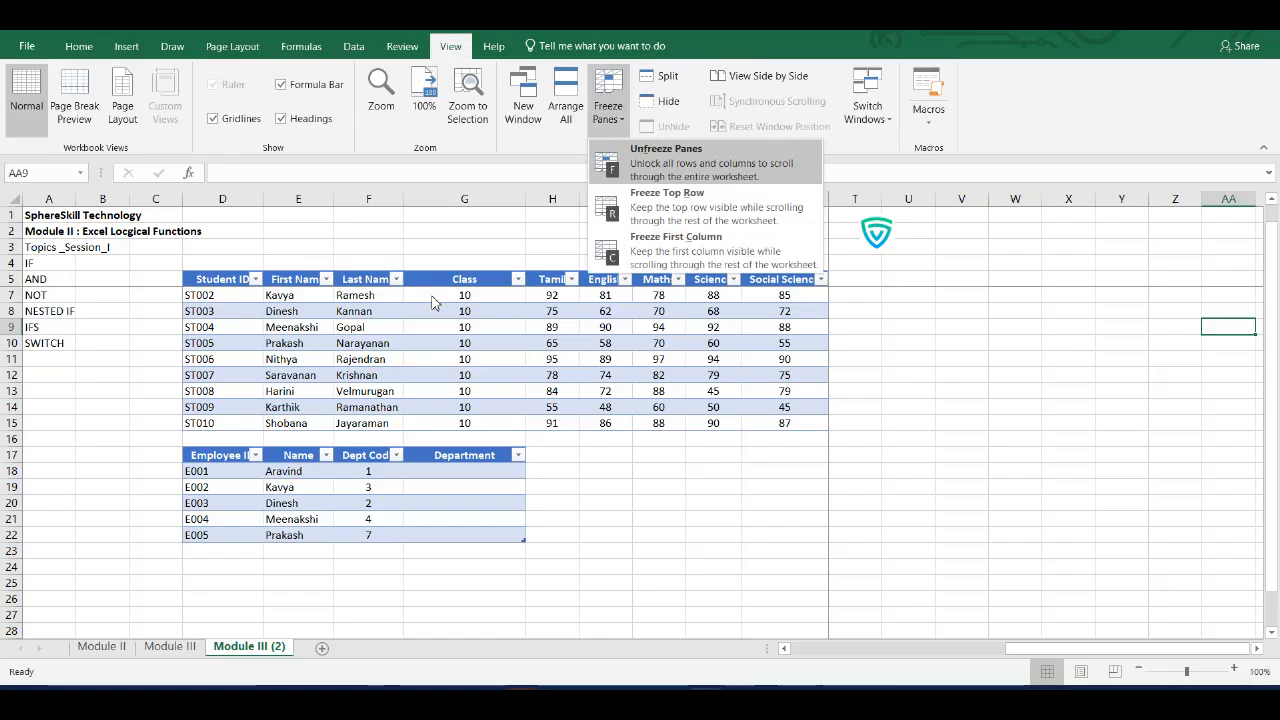
key(Escape)
Add a column headed "NETED" directly after the NOT column in the student table
scroll(783, 325, up, 1)
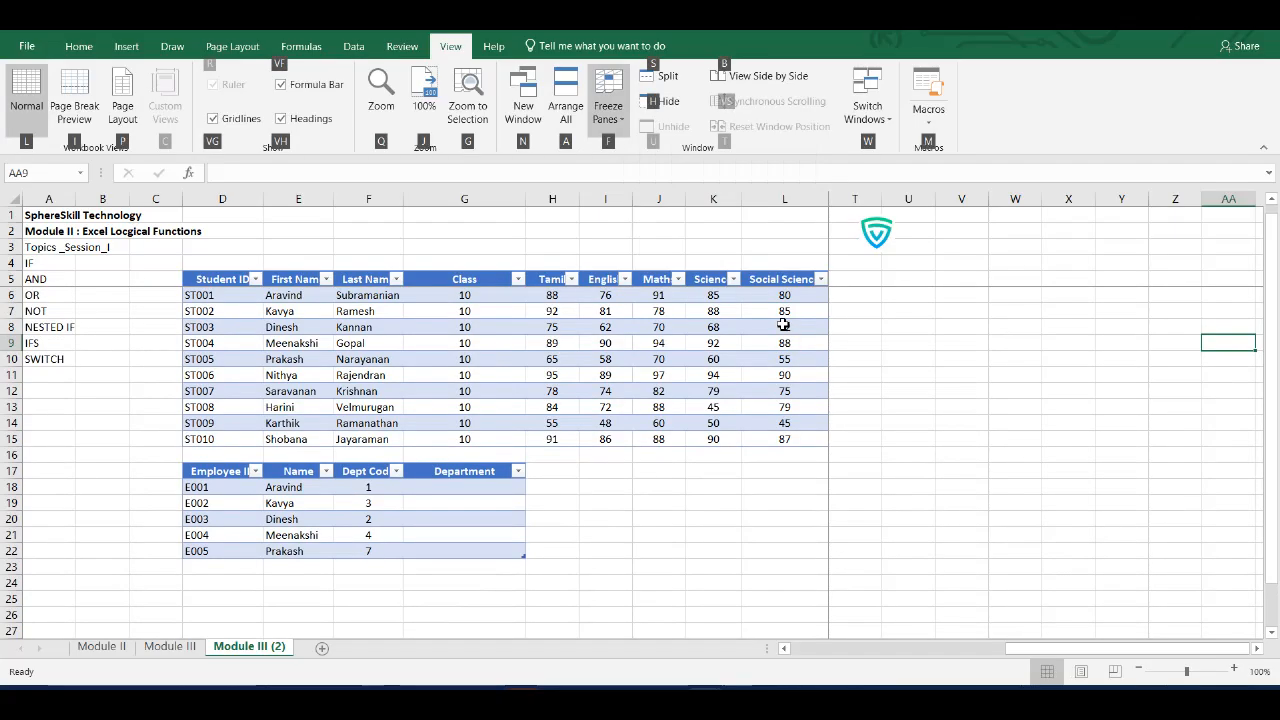
scroll(1050, 360, left, 2)
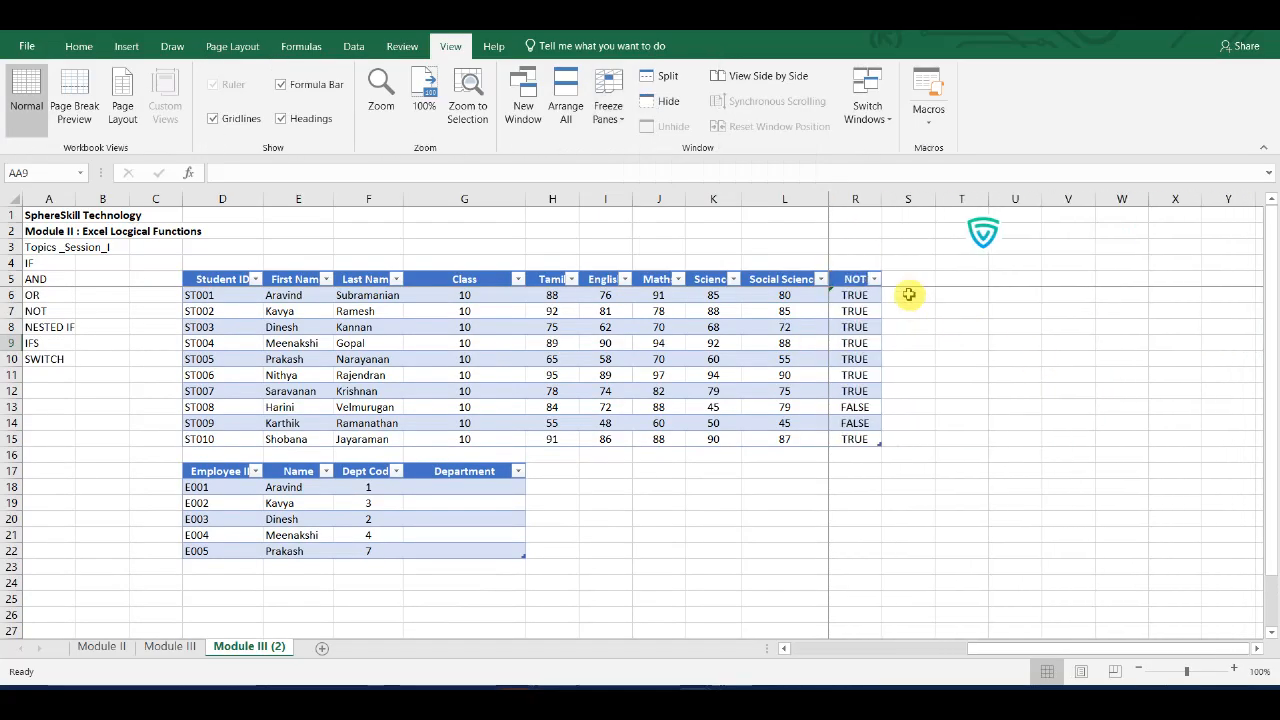
click(902, 279)
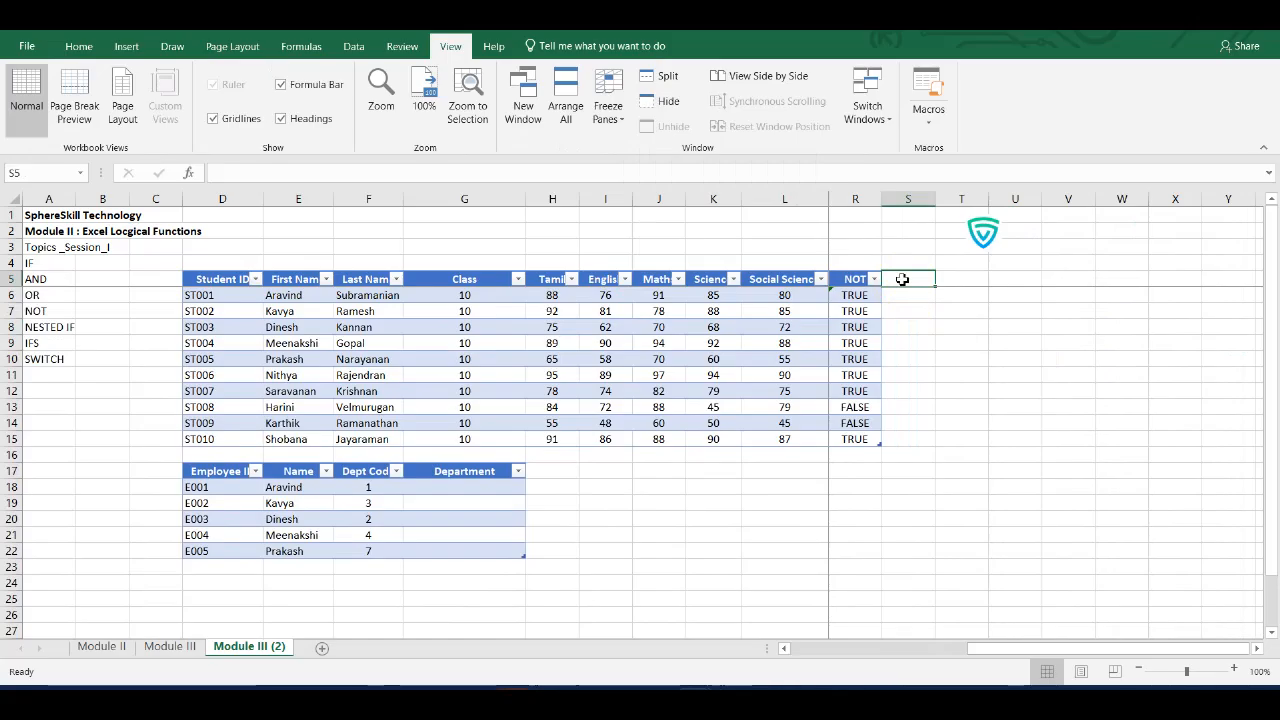
text(NESTED)
key(Return)
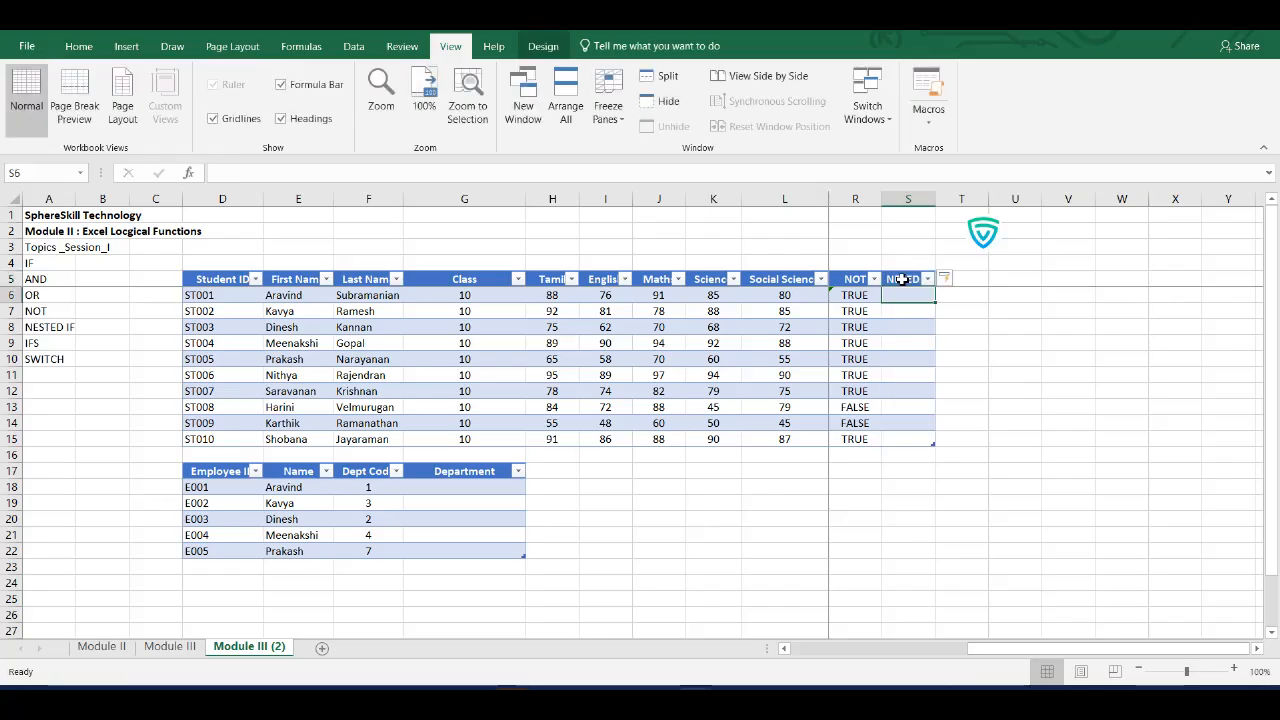
text(=if)
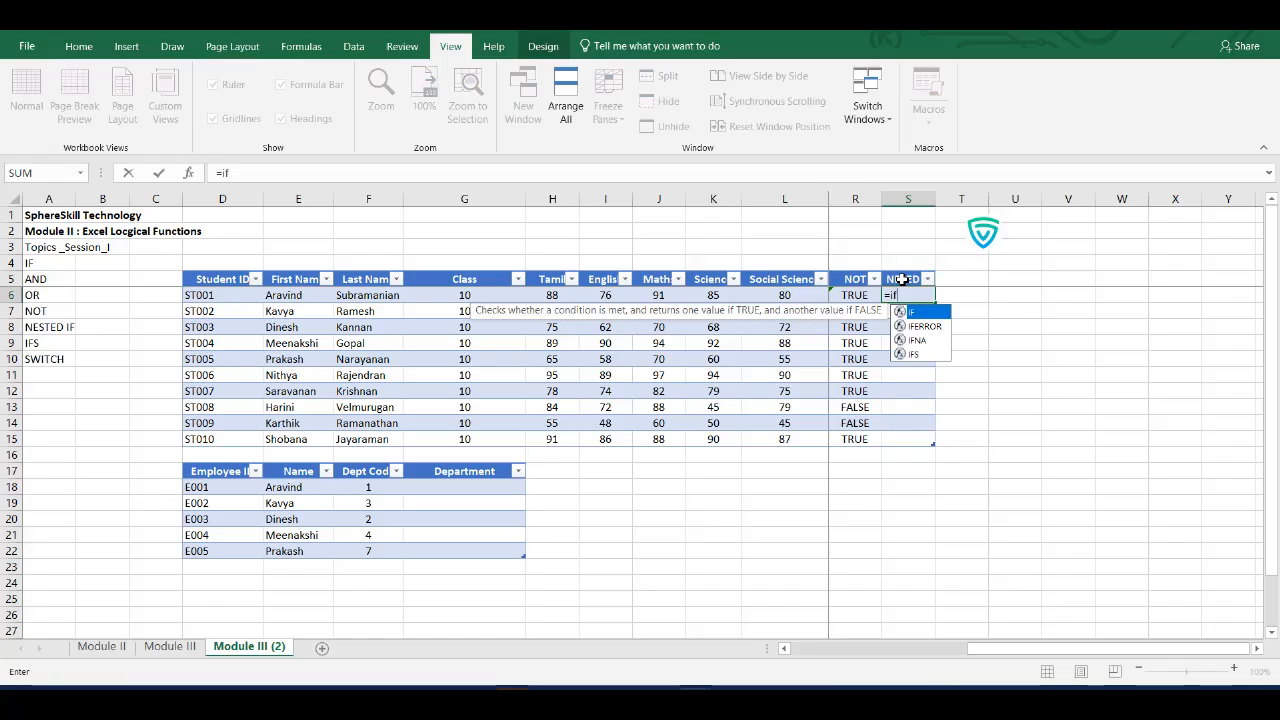
text(()
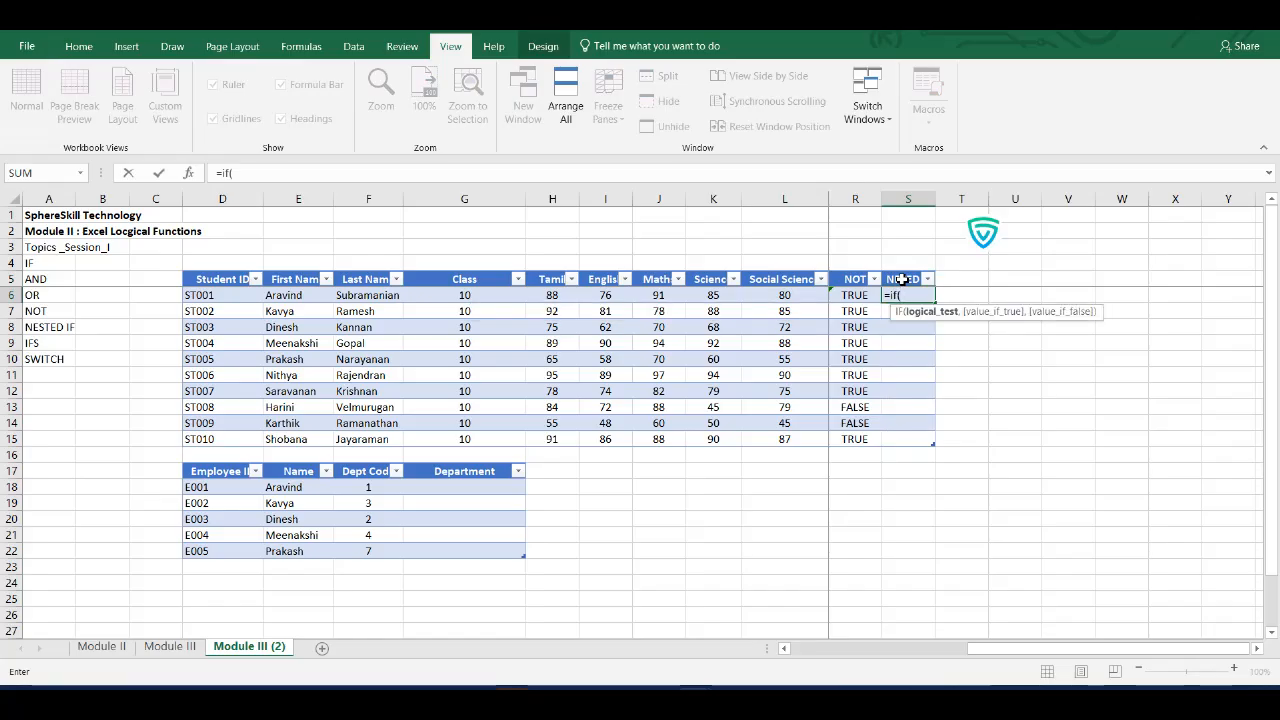
scroll(903, 280, left, 5)
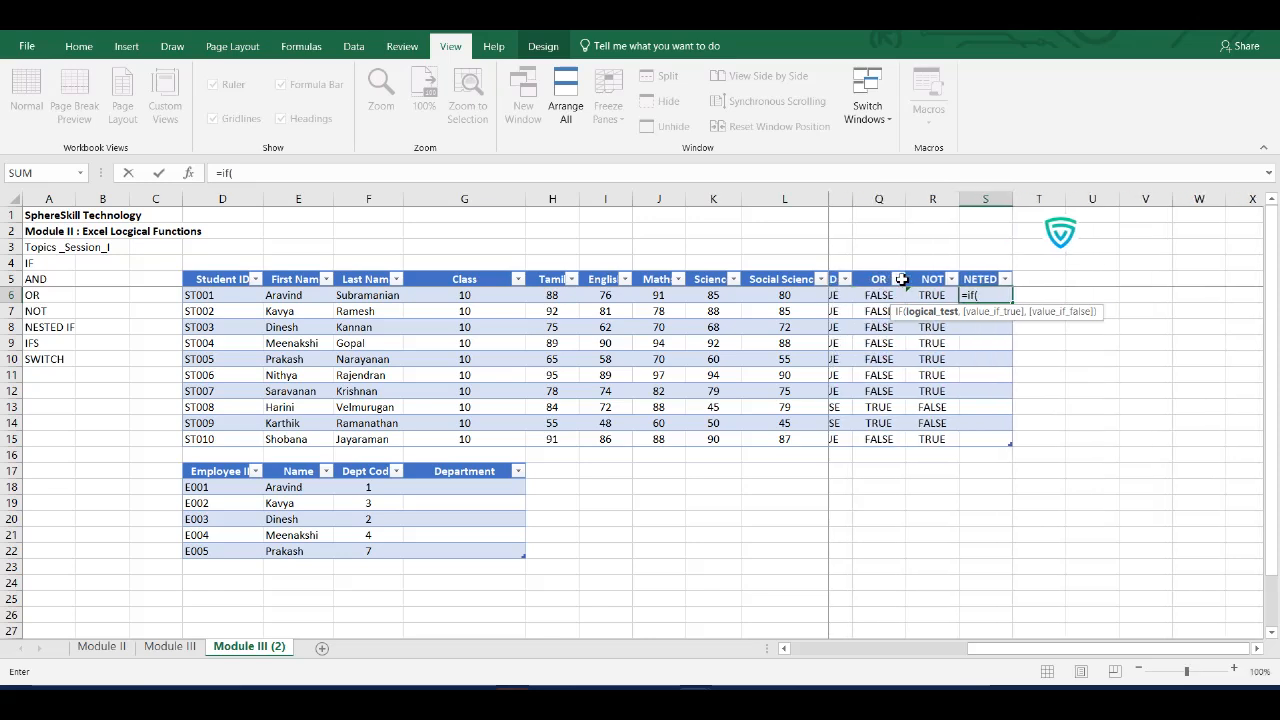
scroll(903, 280, right, 1)
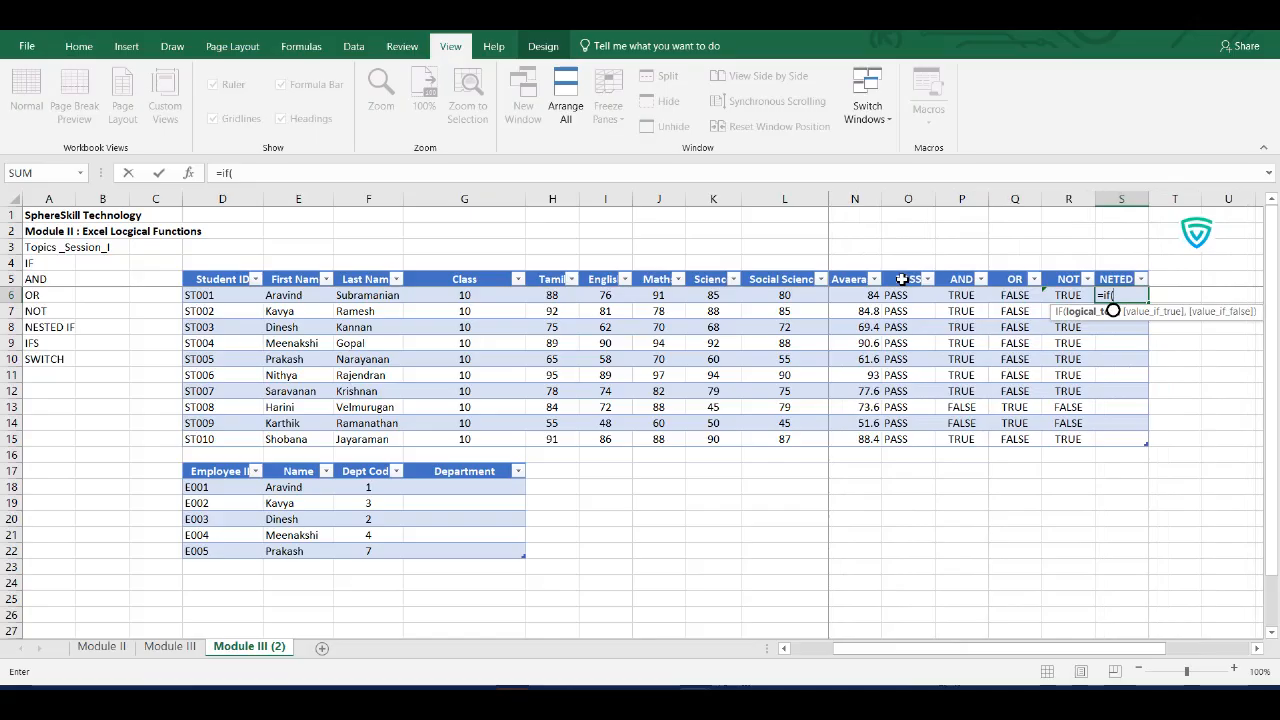
click(843, 298)
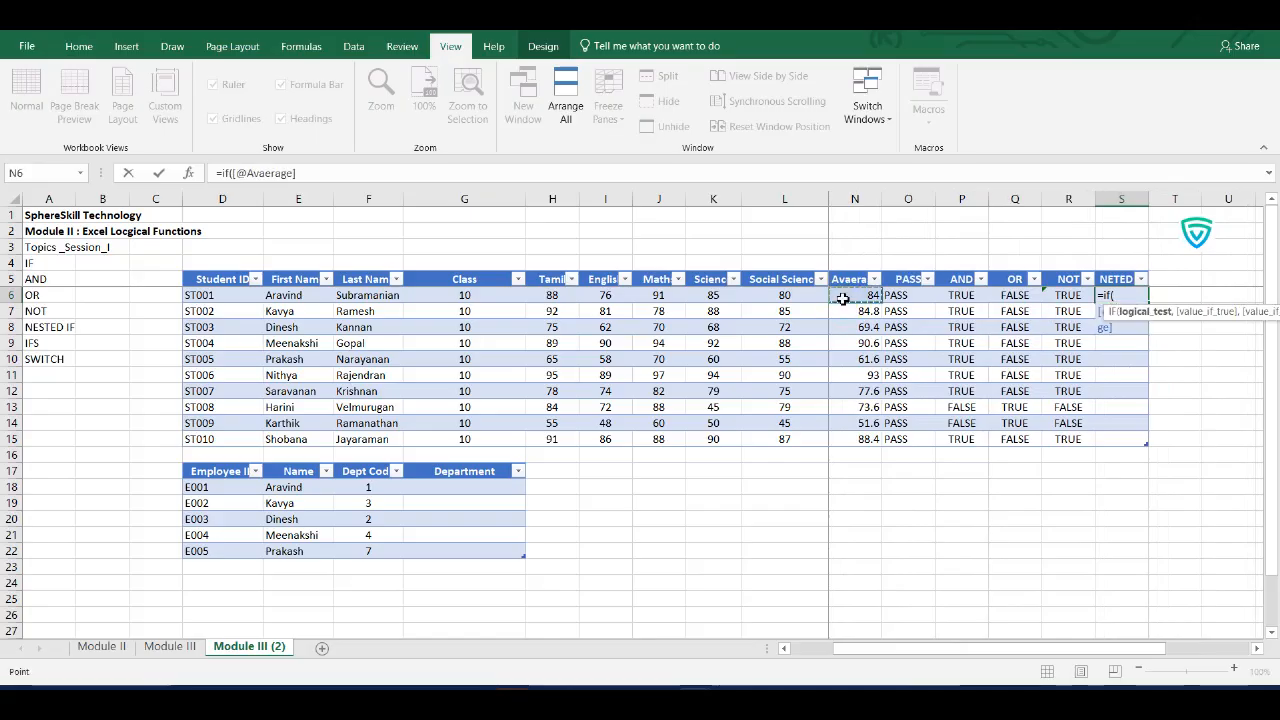
text(>=90)
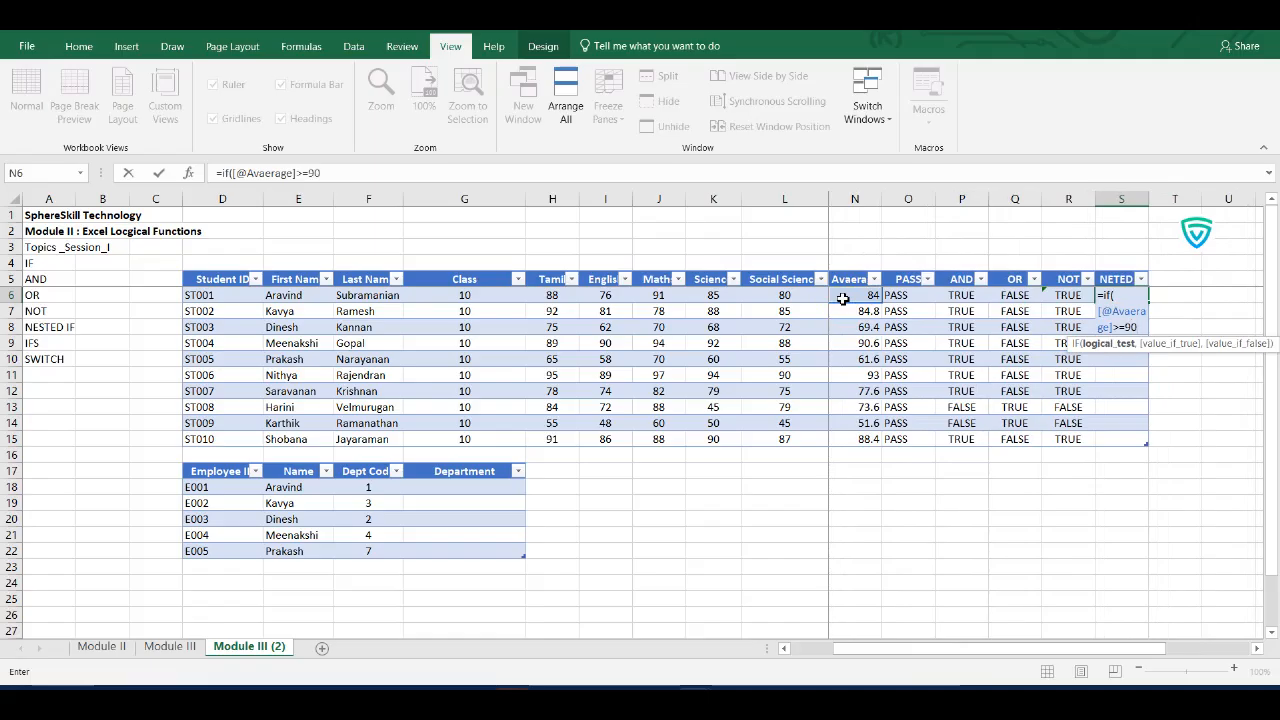
text(,"A+)
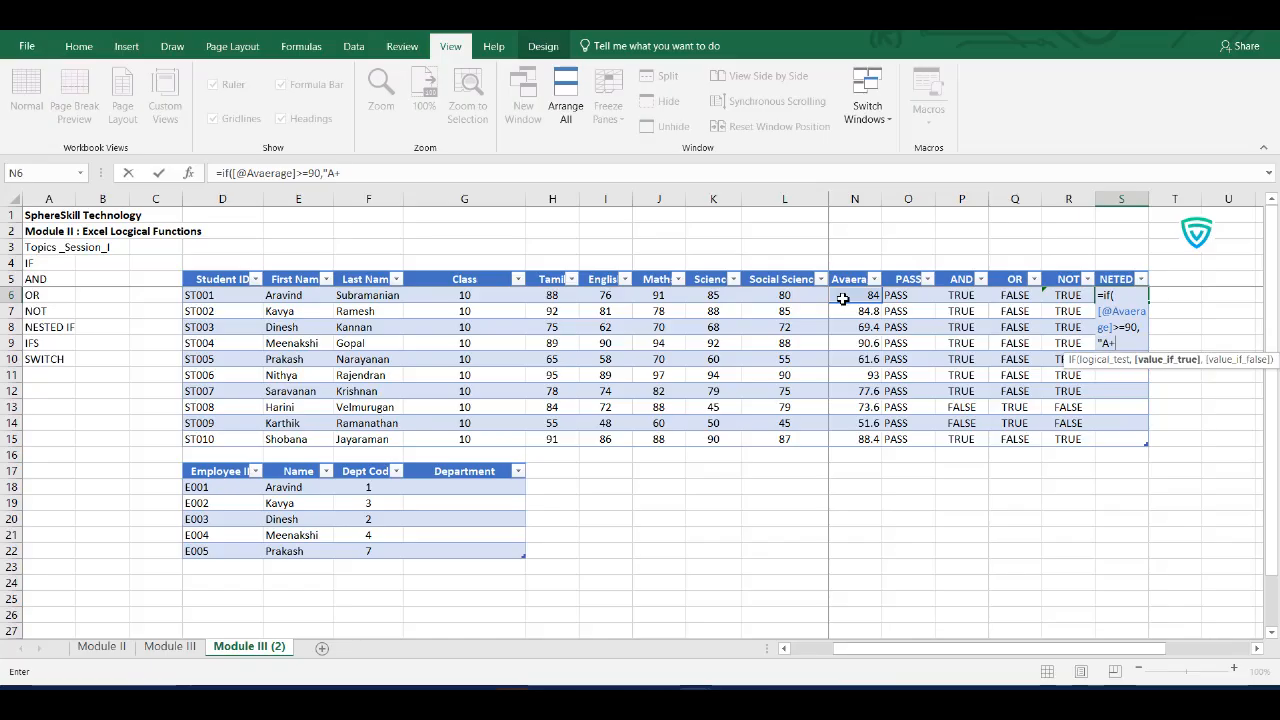
text(",)
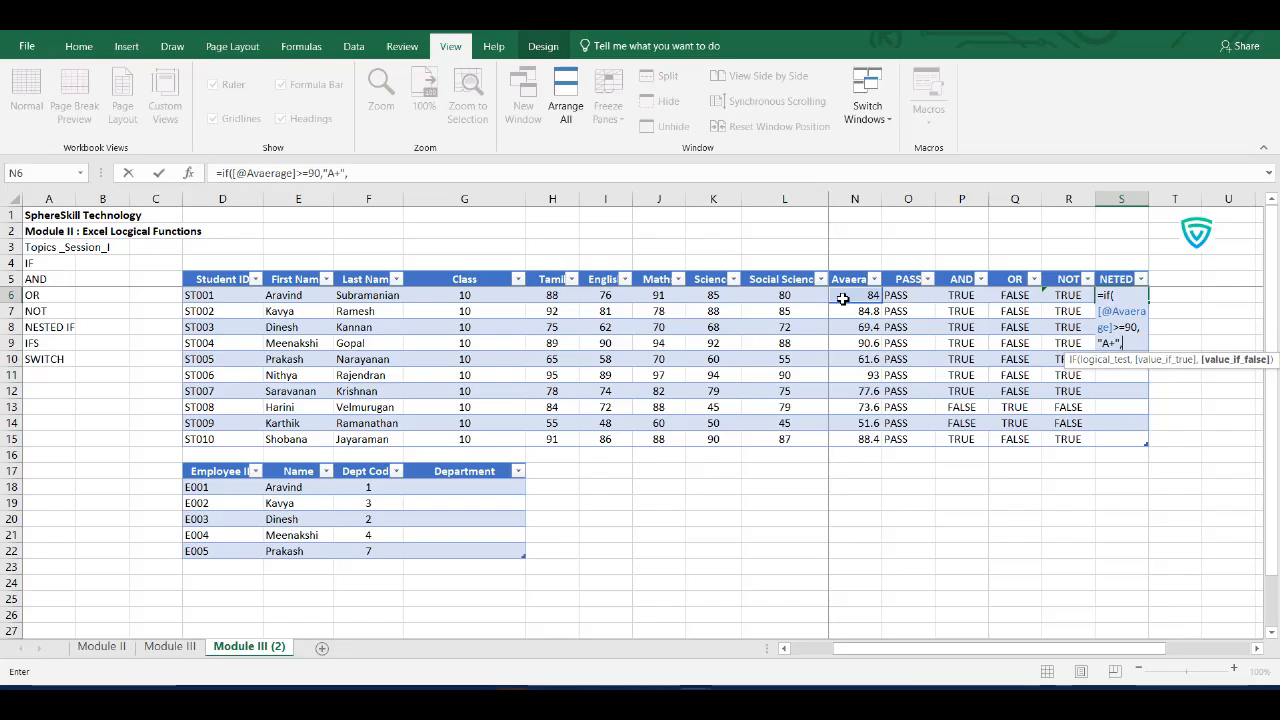
text(IF()
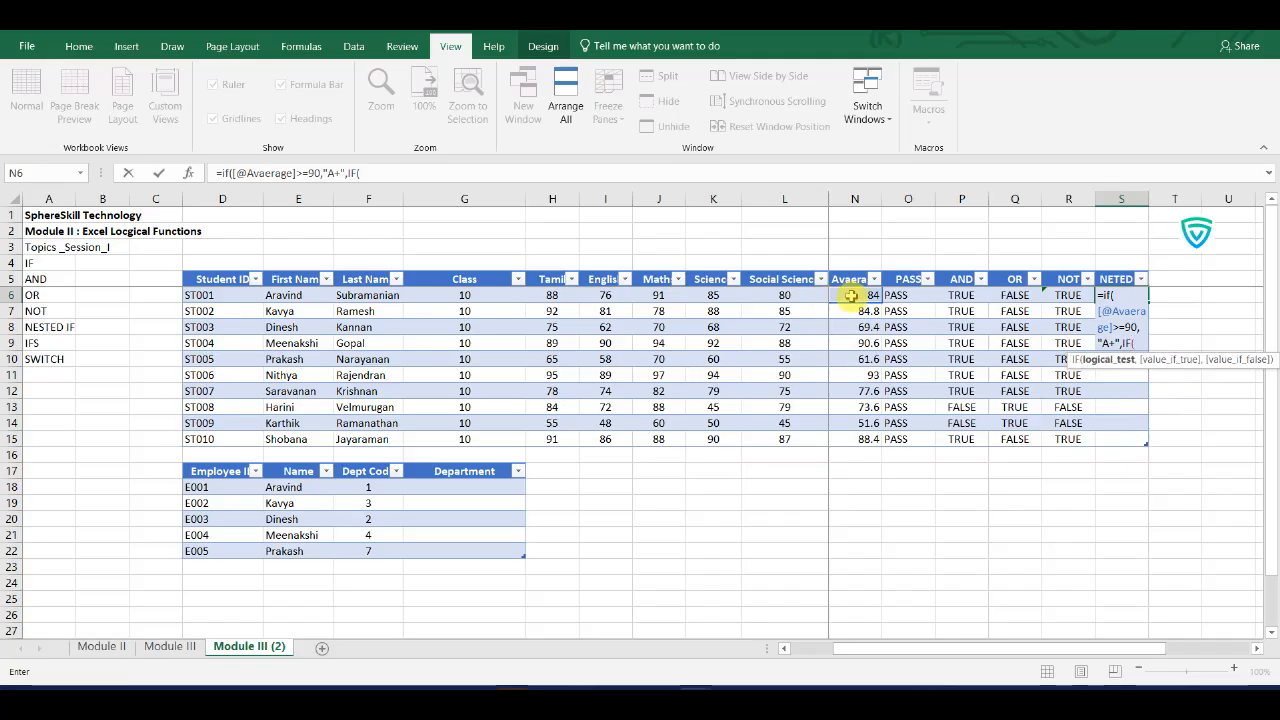
click(850, 296)
text(>=)
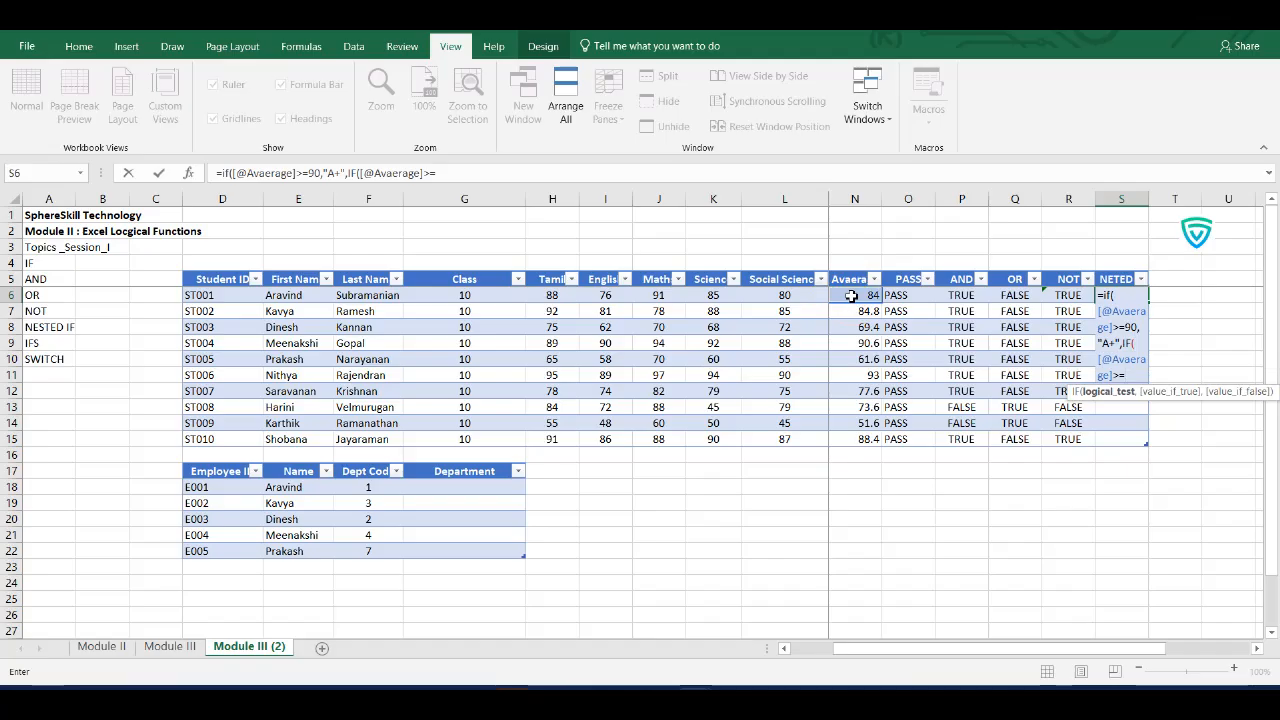
text(80,"A",)
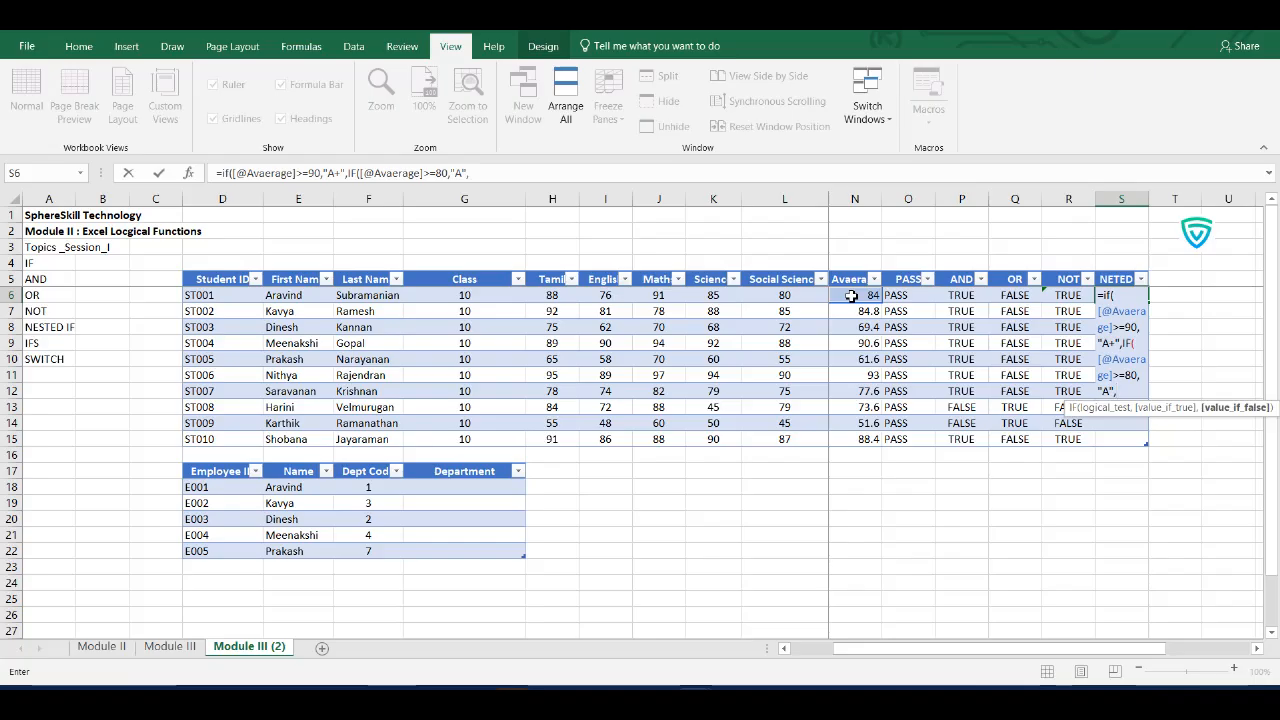
text(if)
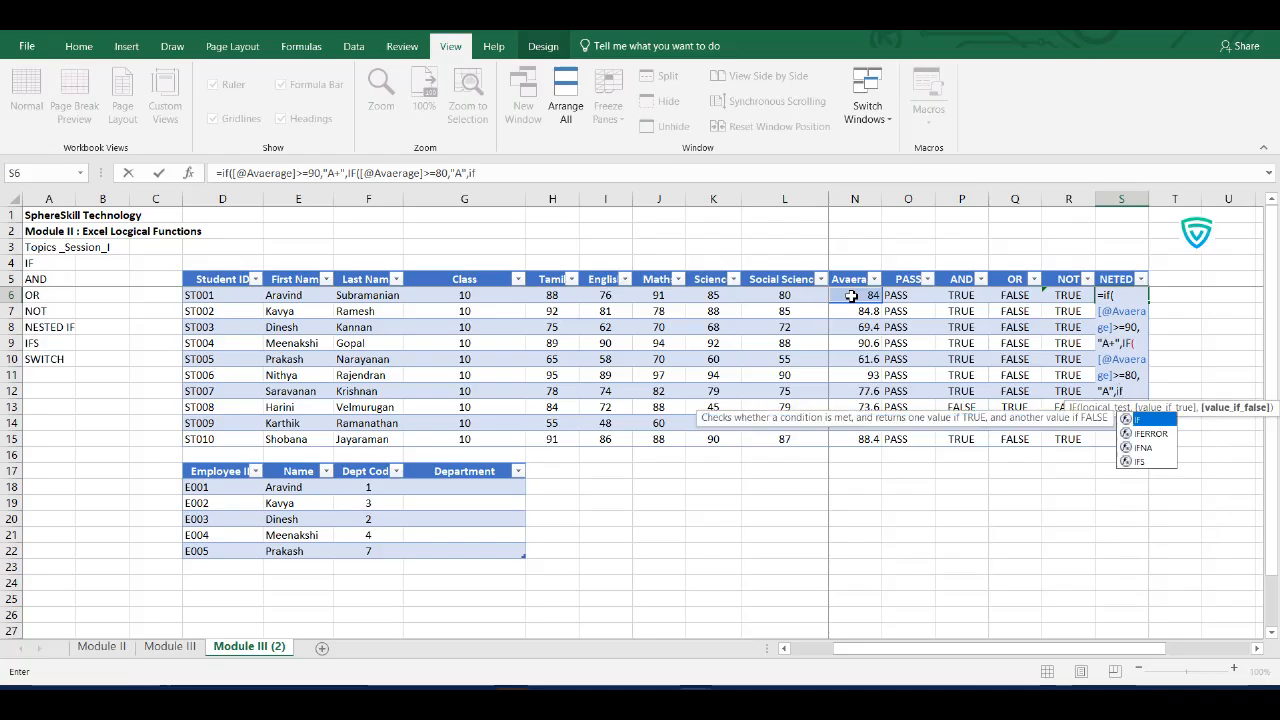
text(()
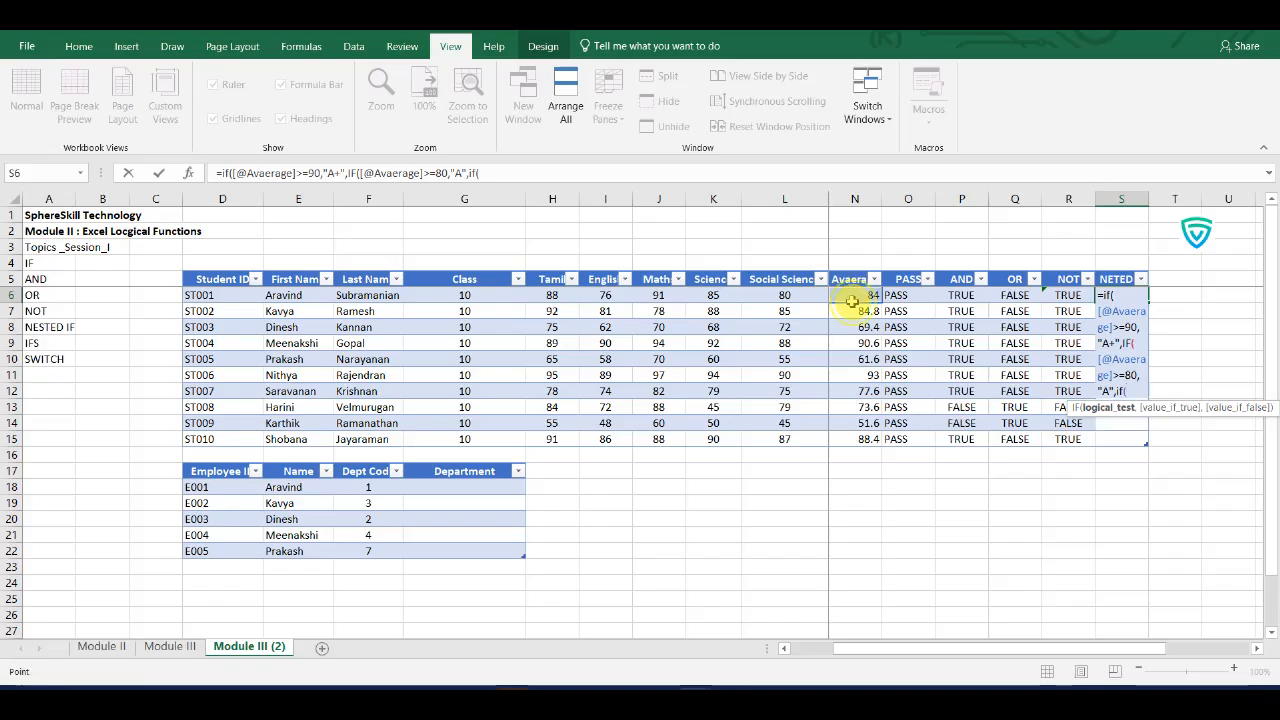
click(852, 301)
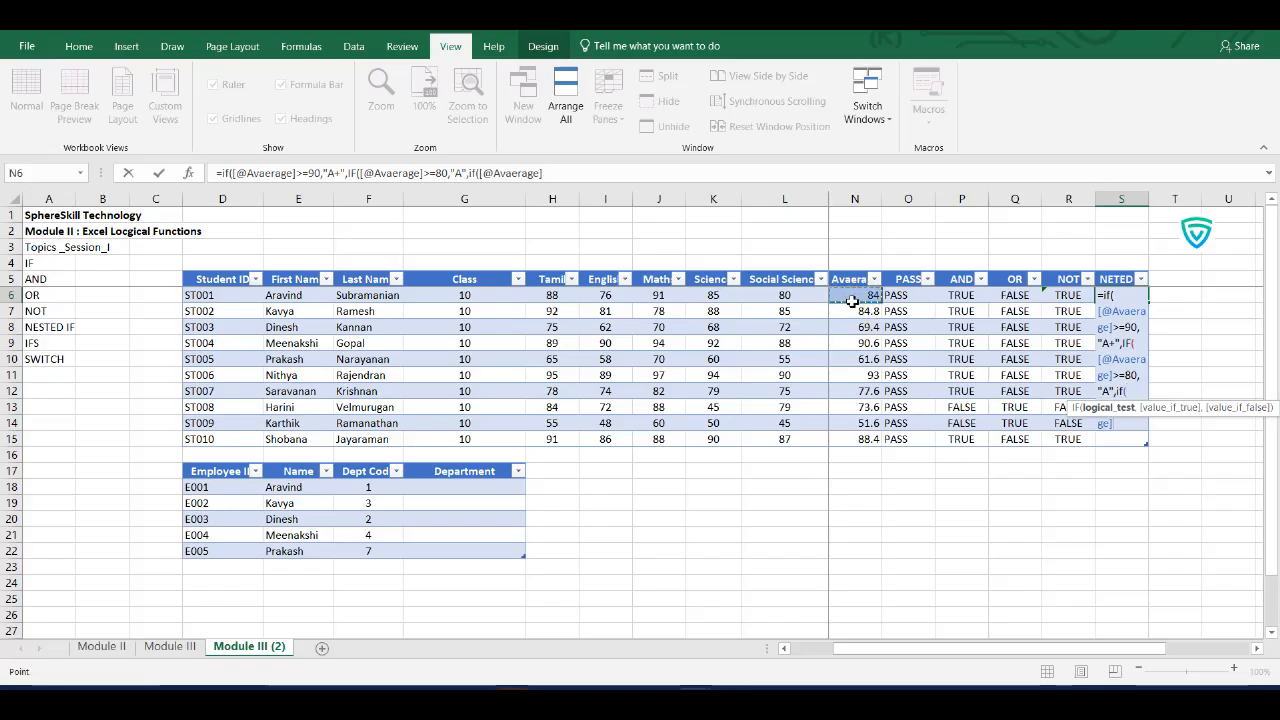
text(>=70)
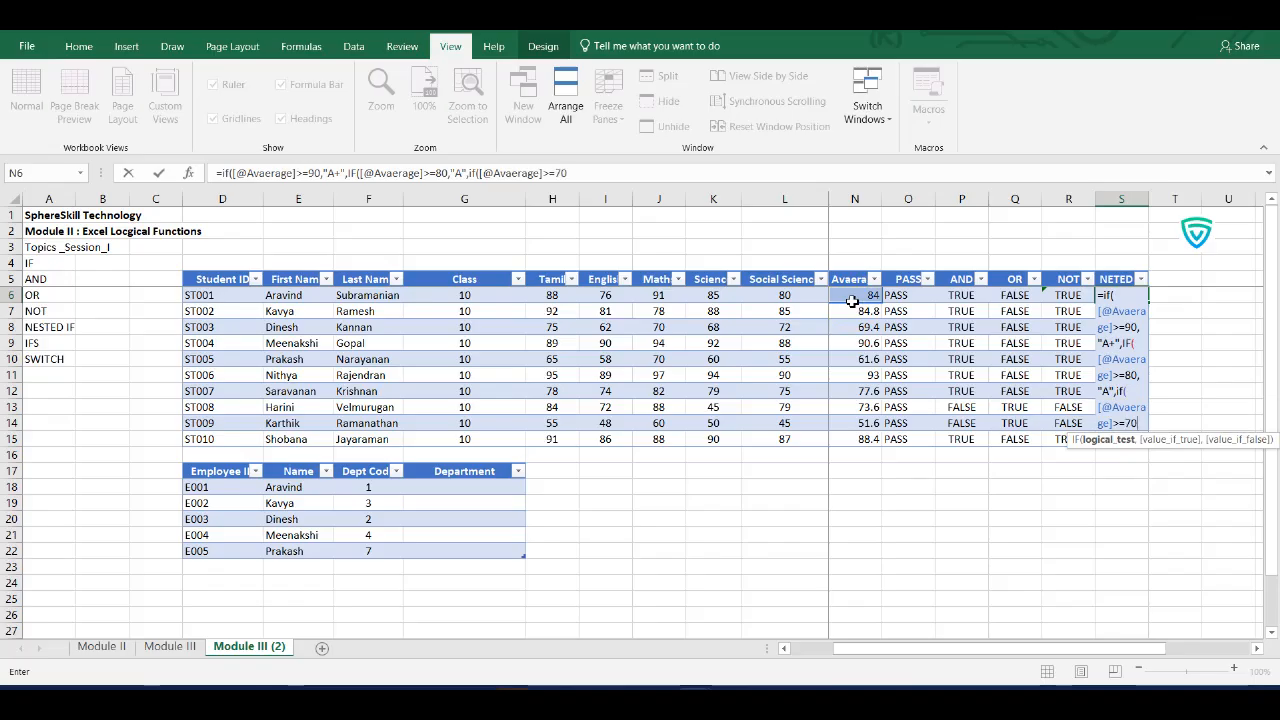
text(,)
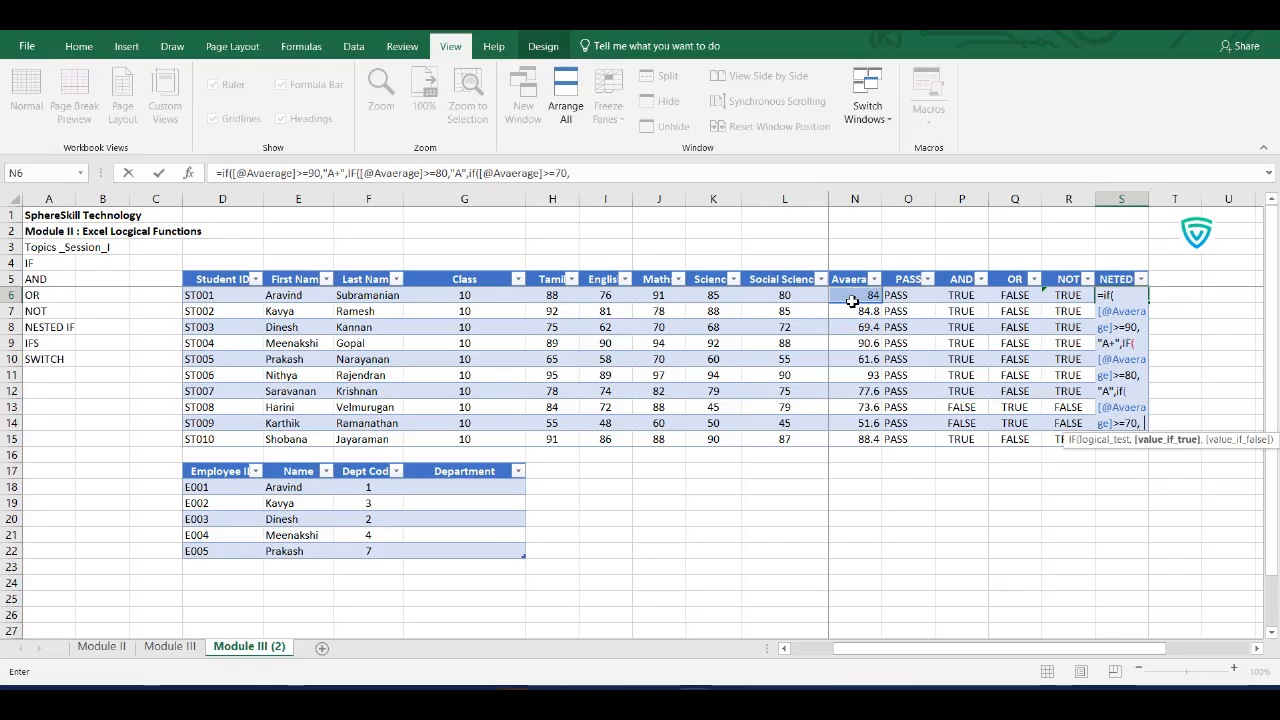
text("C",)
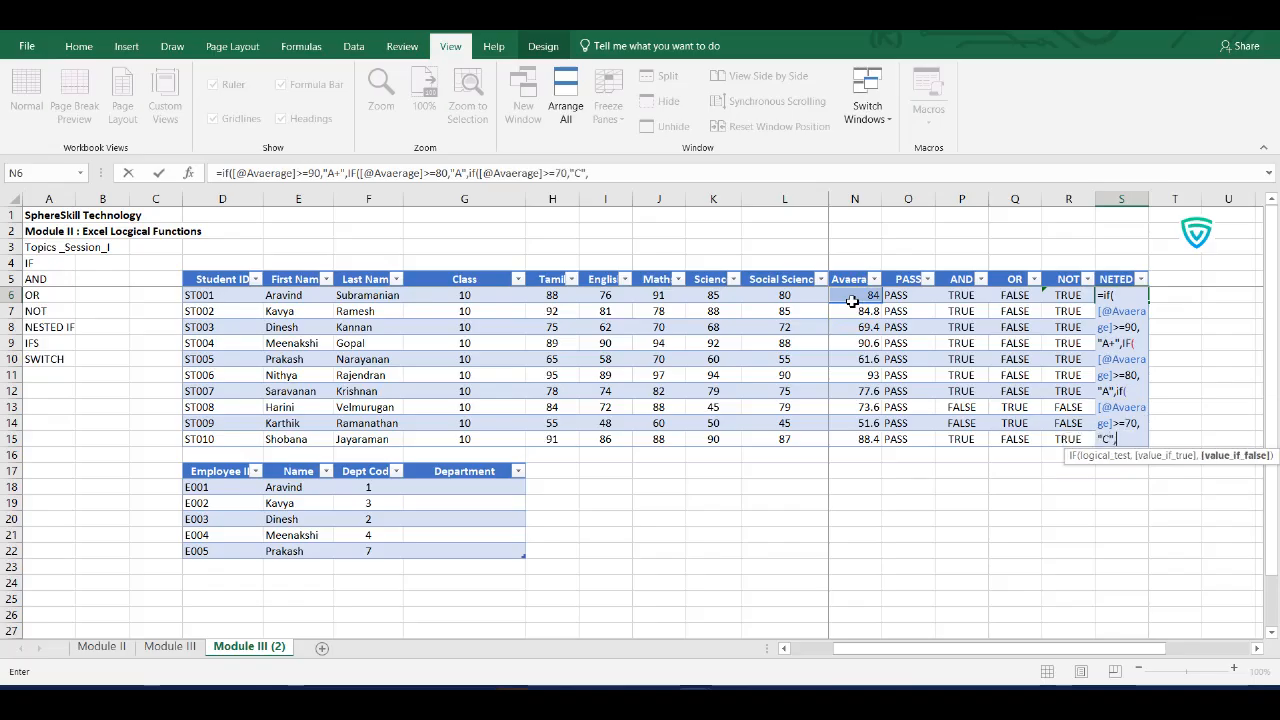
text("D"))))
key(Return)
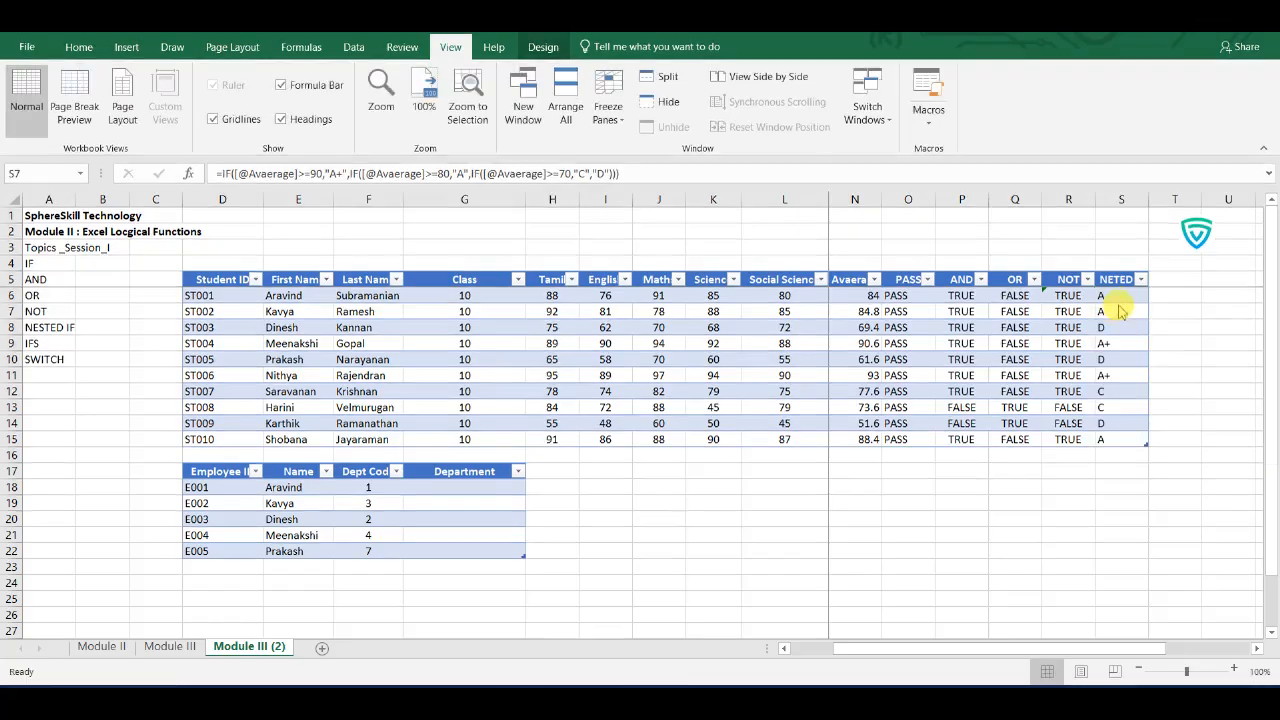
Examine the conditions and grades of the nested IF formula in ST001's NETED cell, S6
click(1117, 297)
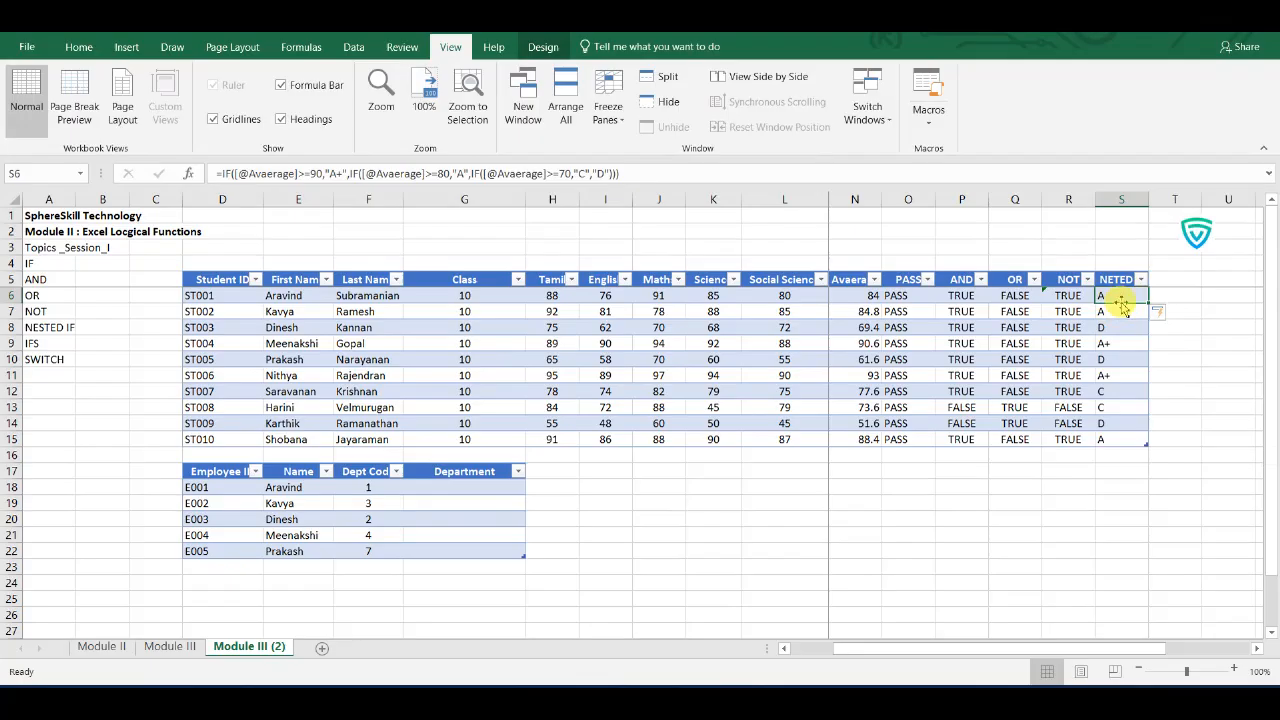
double_click(1115, 297)
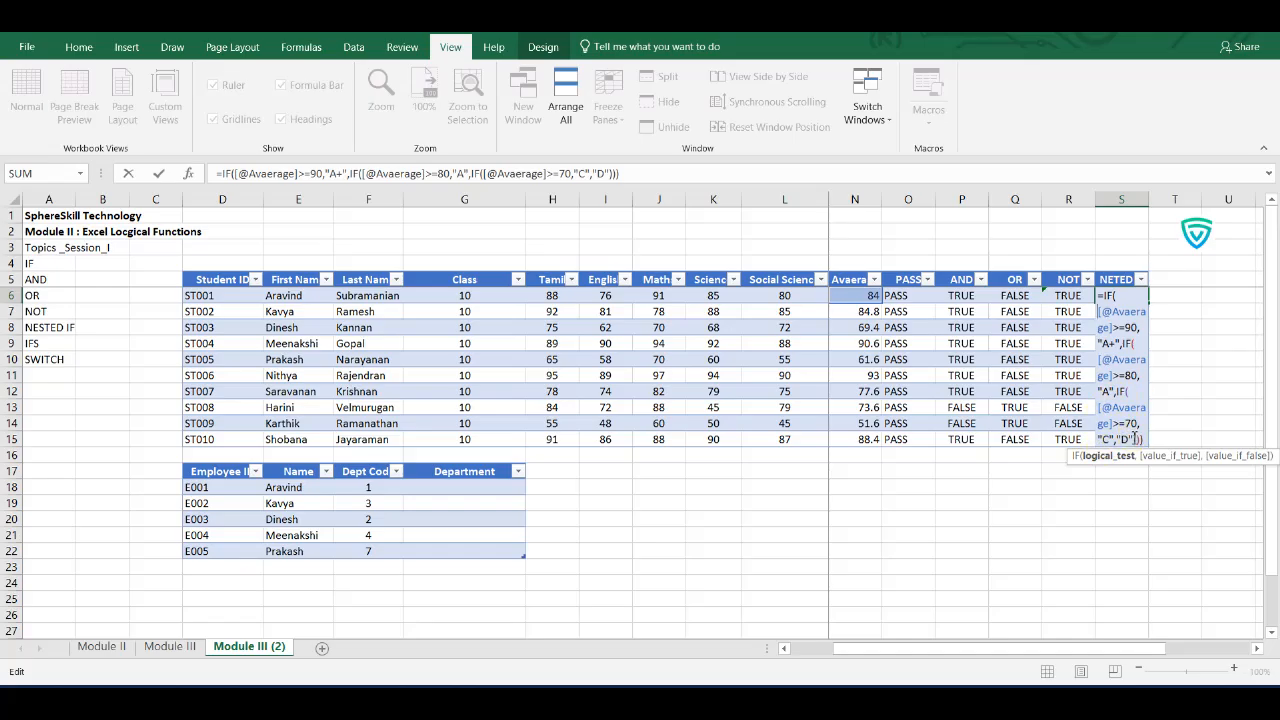
key(Return)
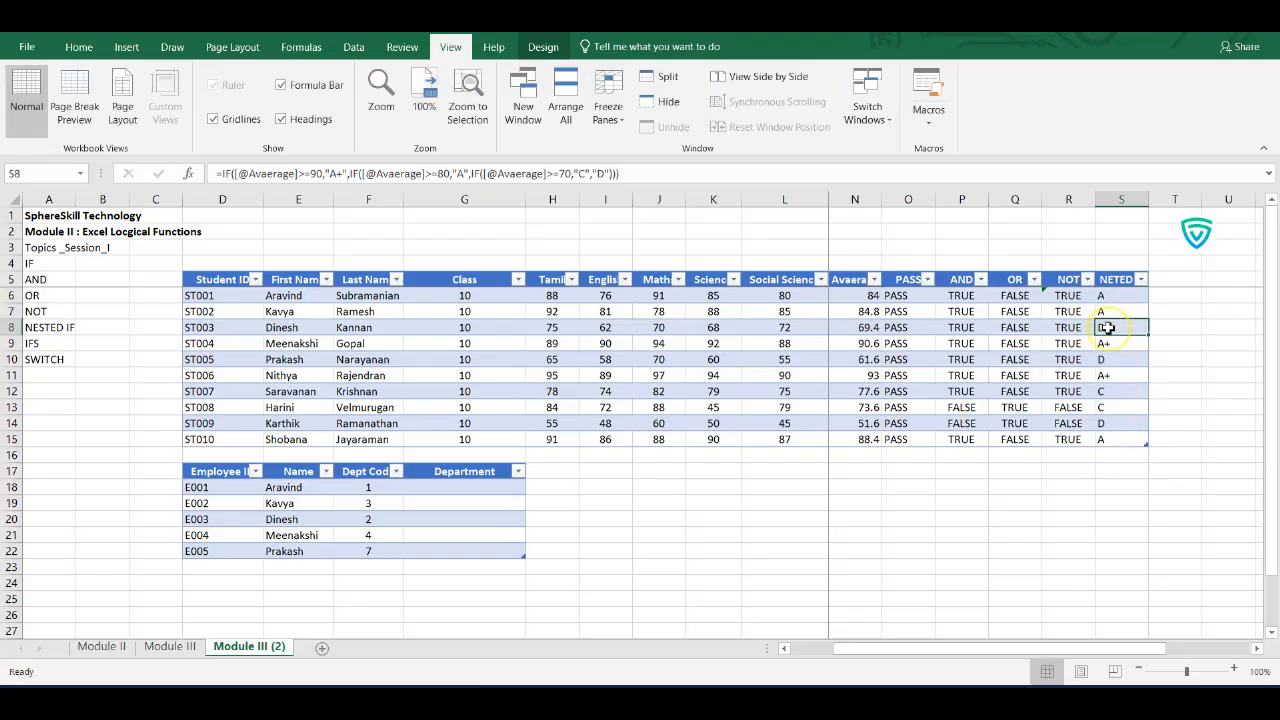
Check ST003's row between the NETED and PASS columns, and ST004's NETED grade
key(Down)
key(Left)
key(Left)
key(Left)
key(Left)
key(Left)
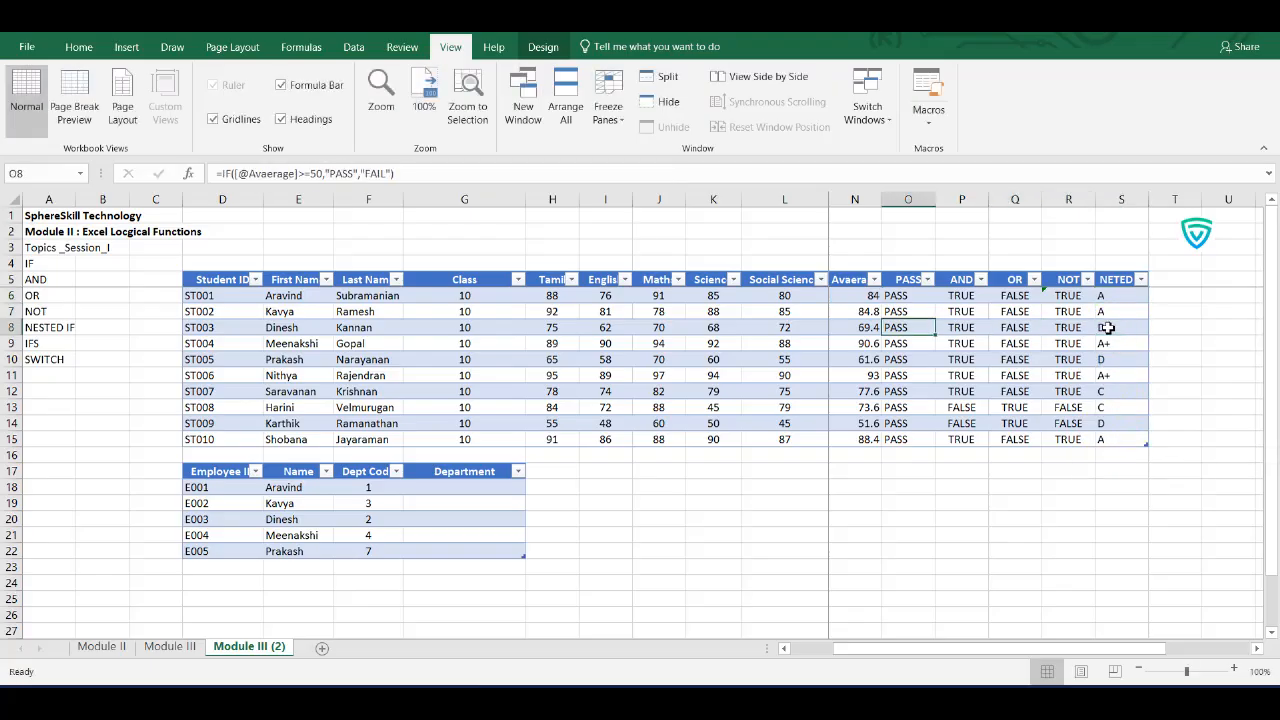
key(Right)
key(Right)
key(Right)
key(Right)
key(Right)
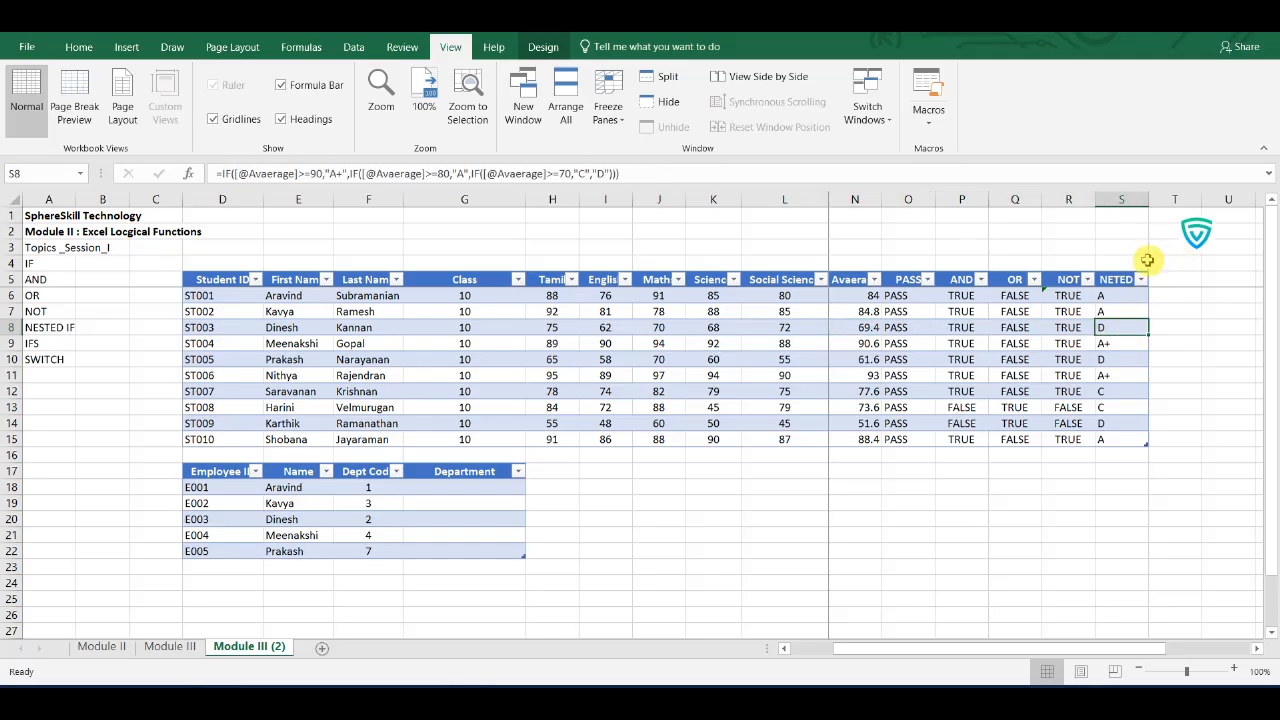
click(1121, 343)
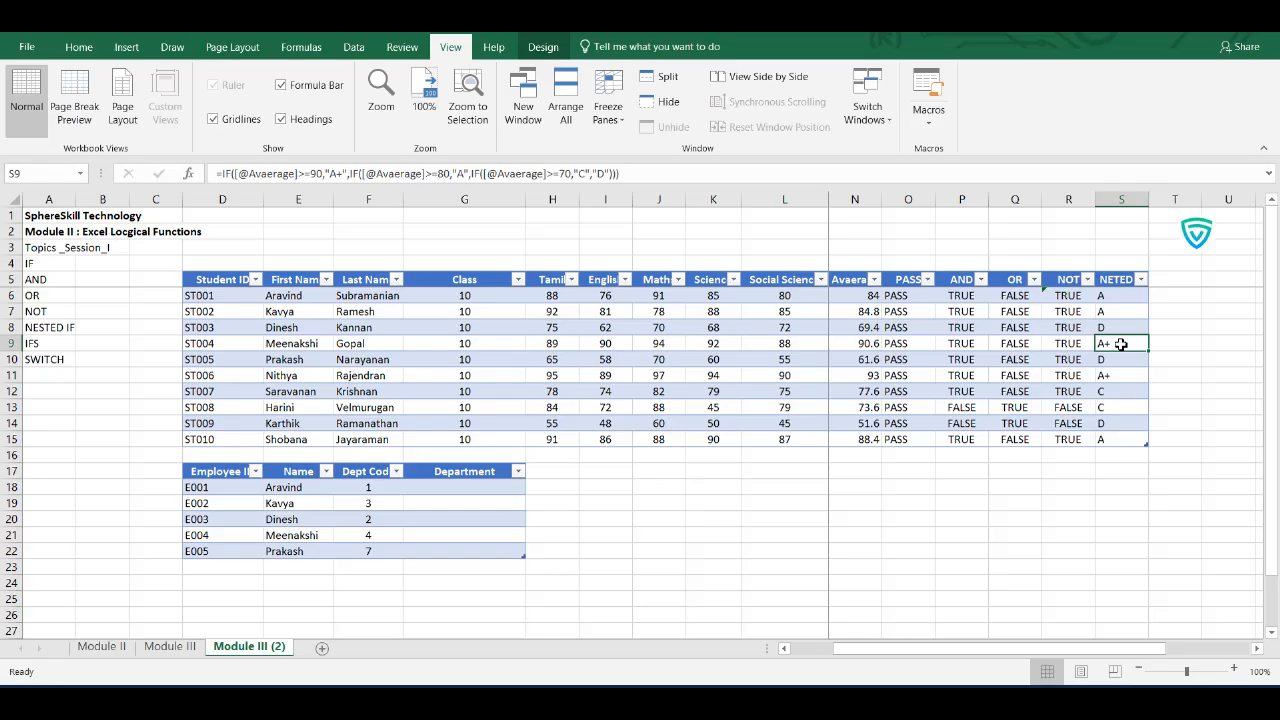
Add a column headed "IFS" directly after the NETED column in the student table
click(1168, 284)
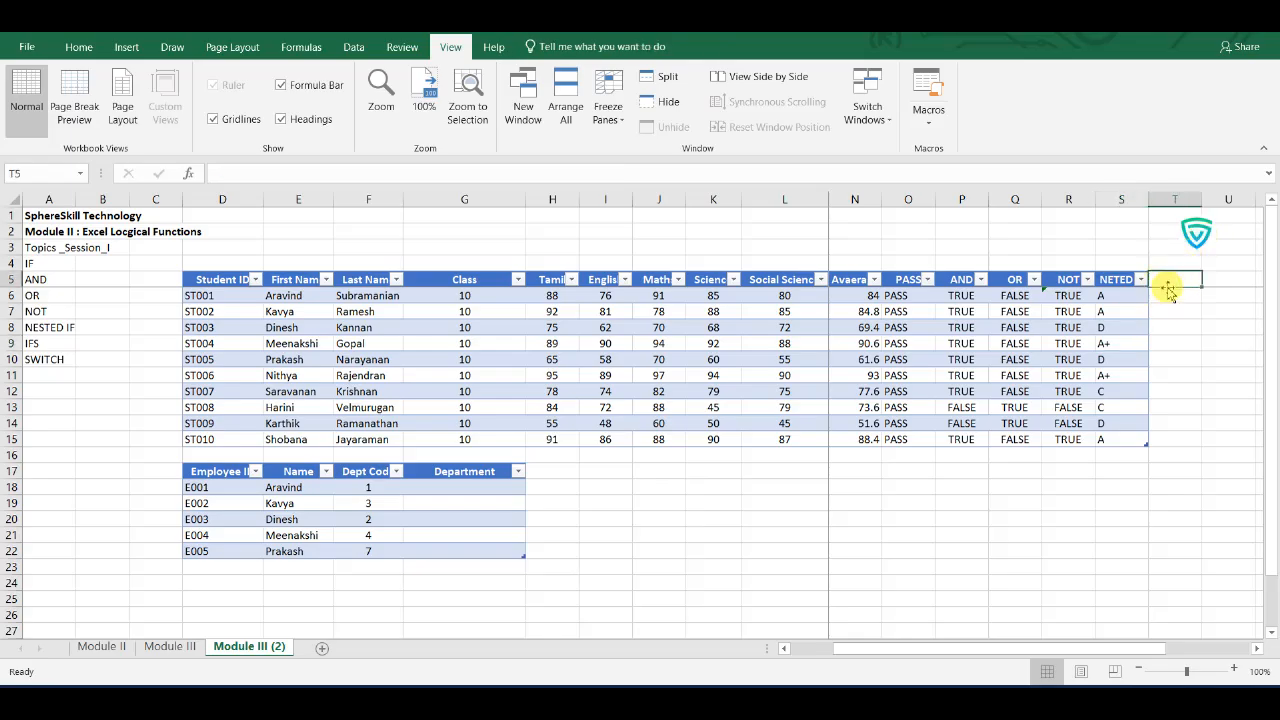
text(IFS)
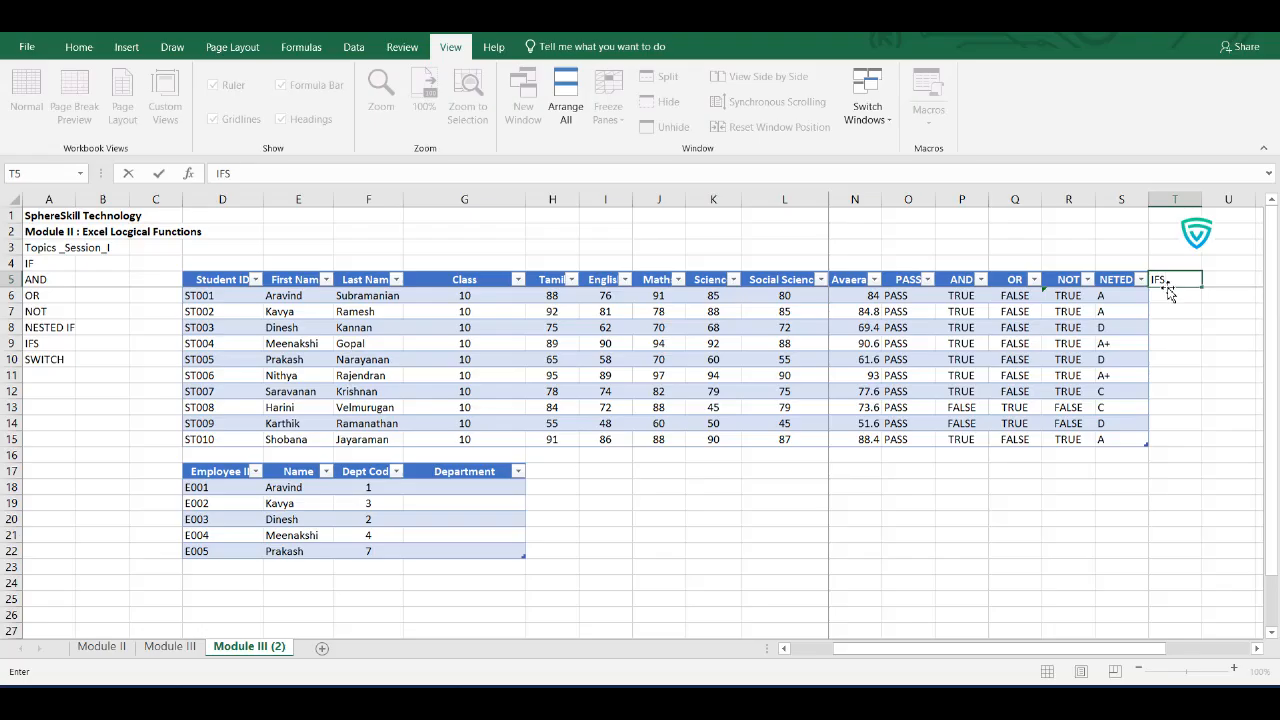
key(Return)
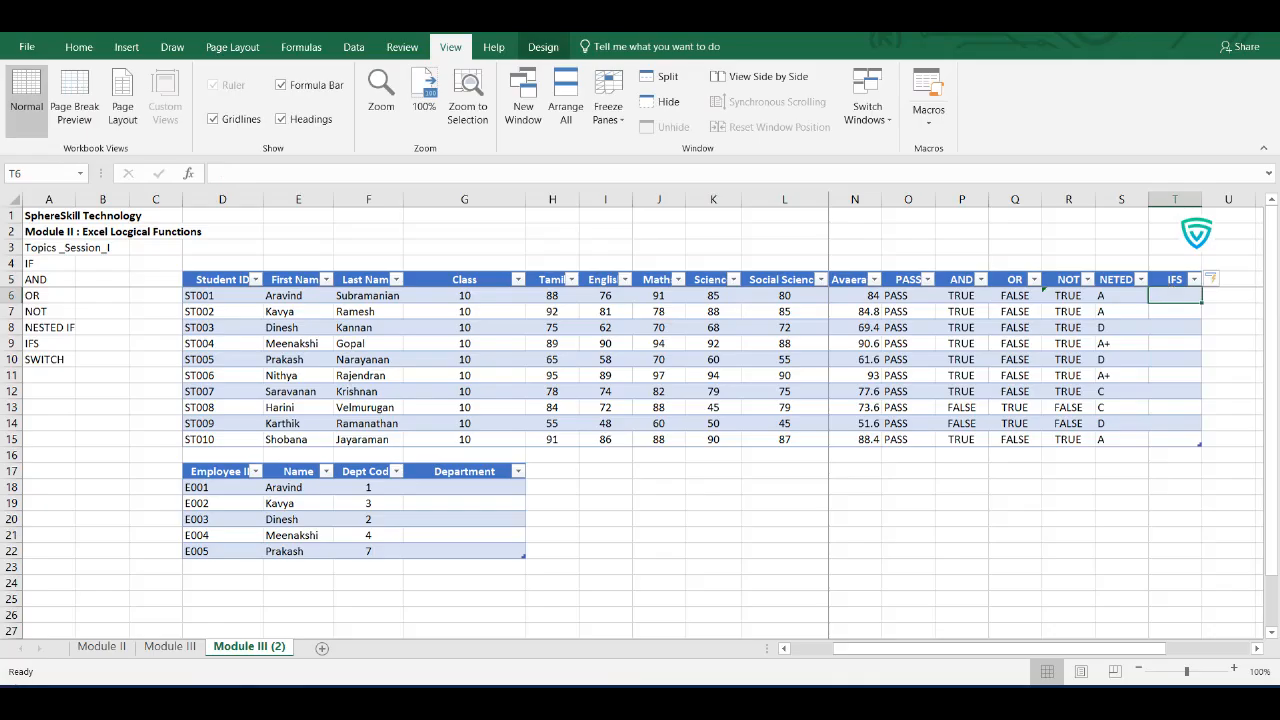
Examine the conditions and the TRUE fallback of the IFS formula in ST009's IFS cell, T14
click(1157, 425)
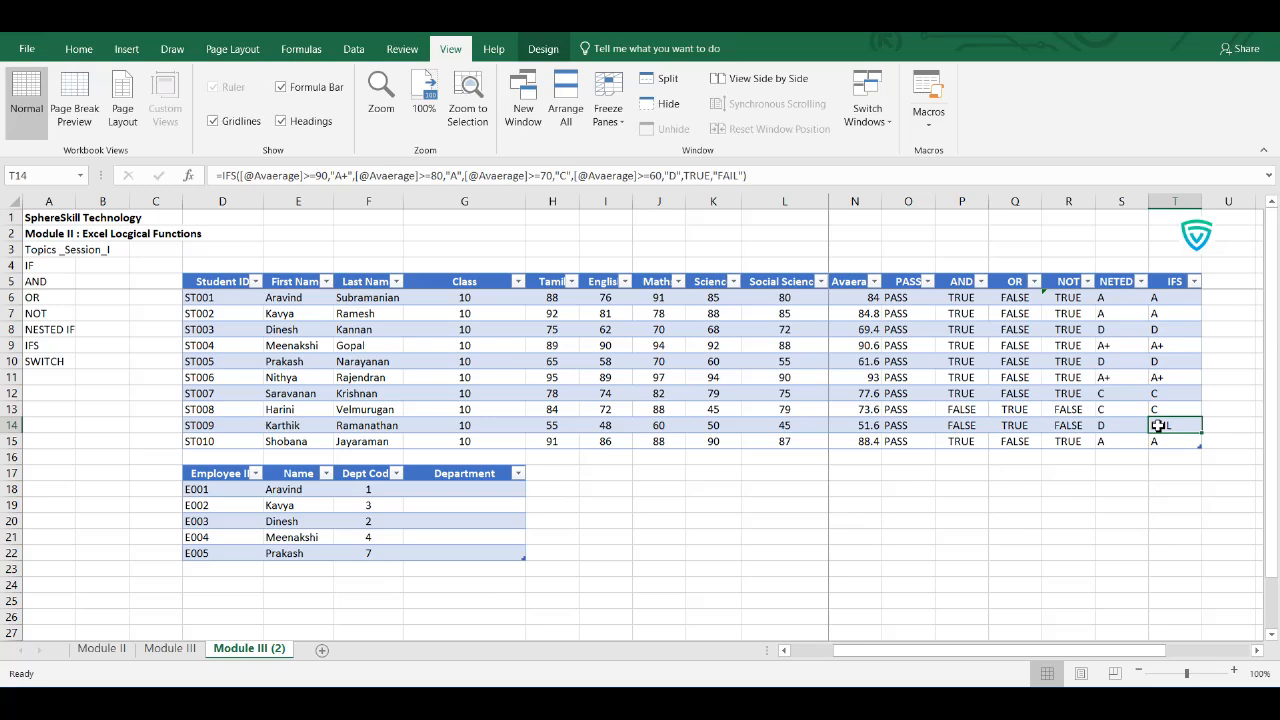
double_click(1157, 425)
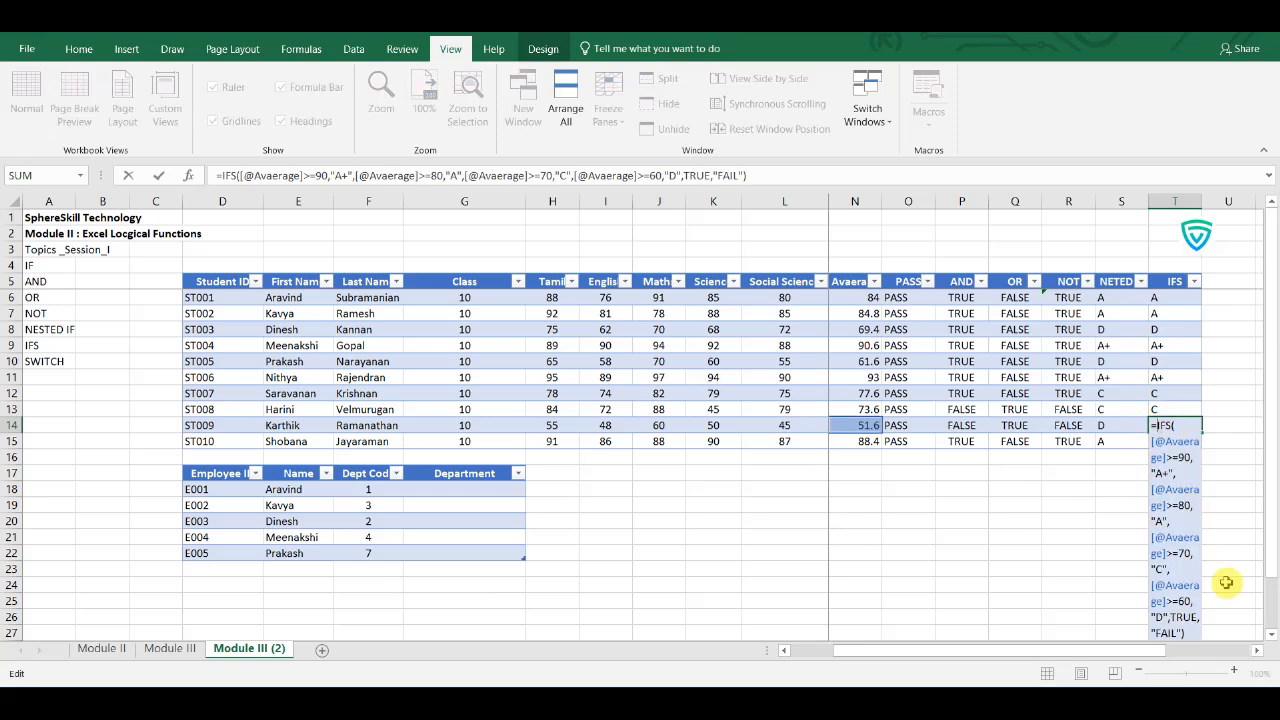
scroll(1174, 617, down, 4)
scroll(1178, 491, up, 3)
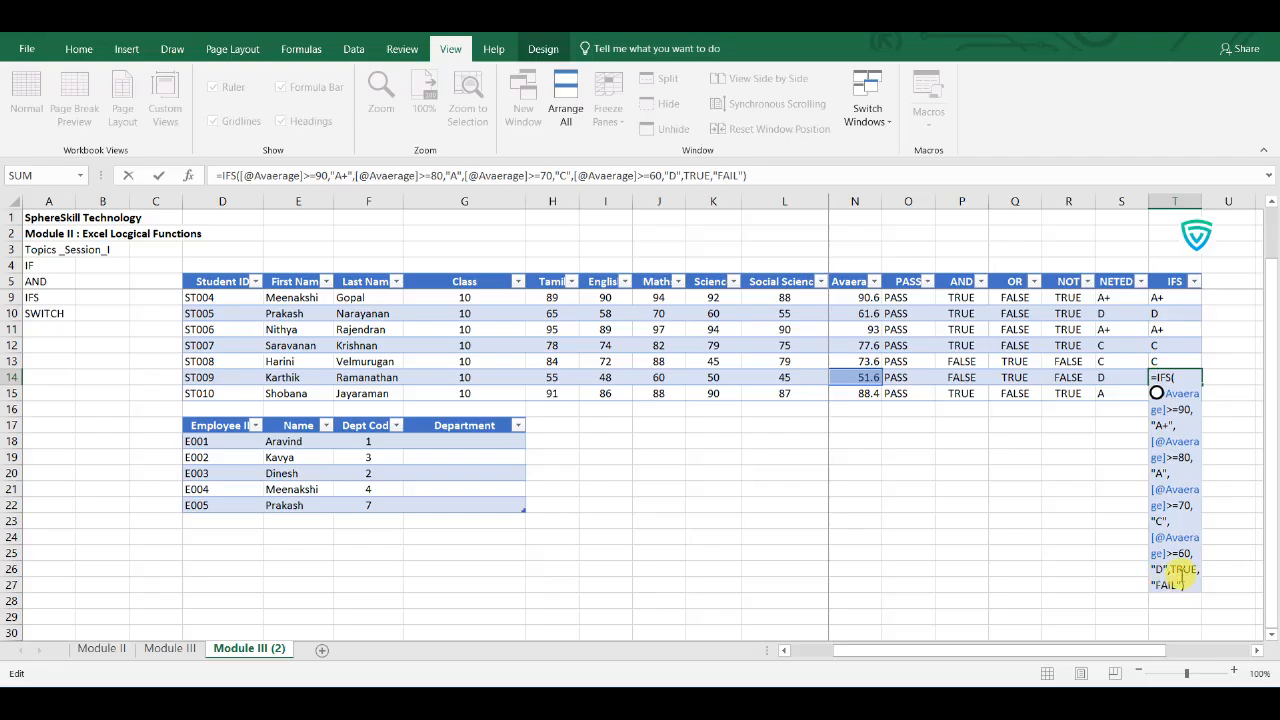
click(1178, 576)
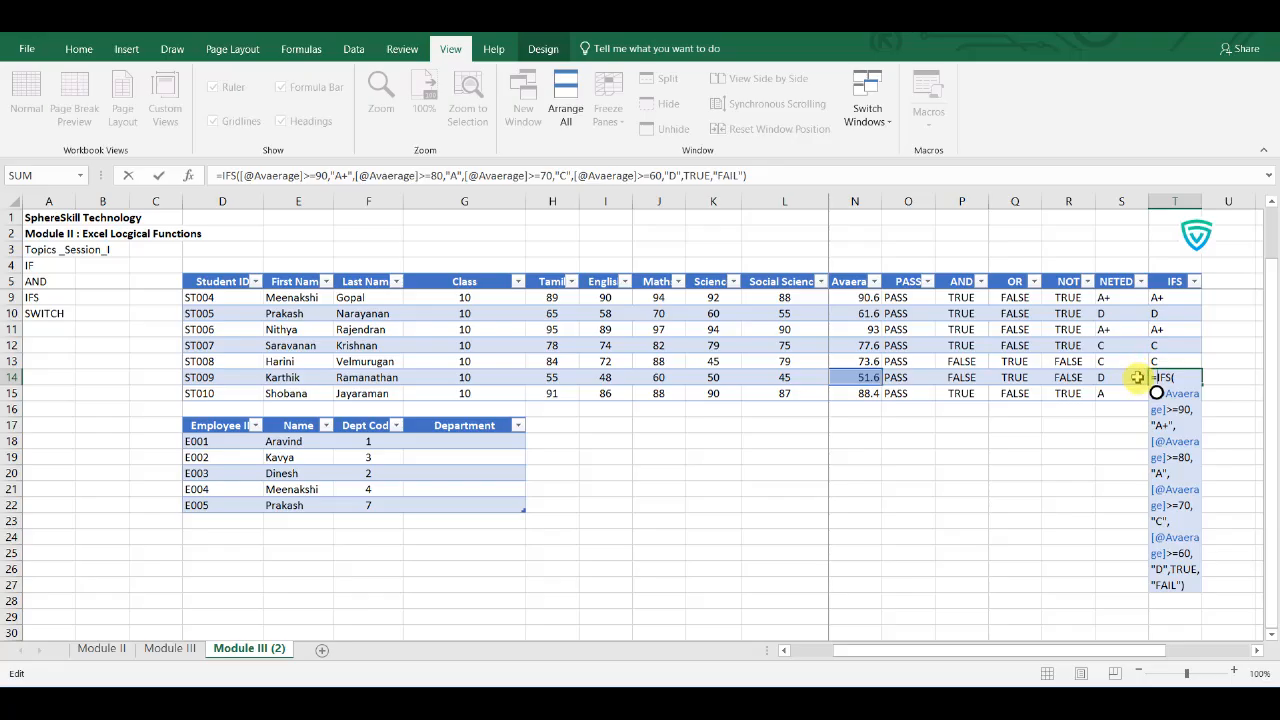
key(Return)
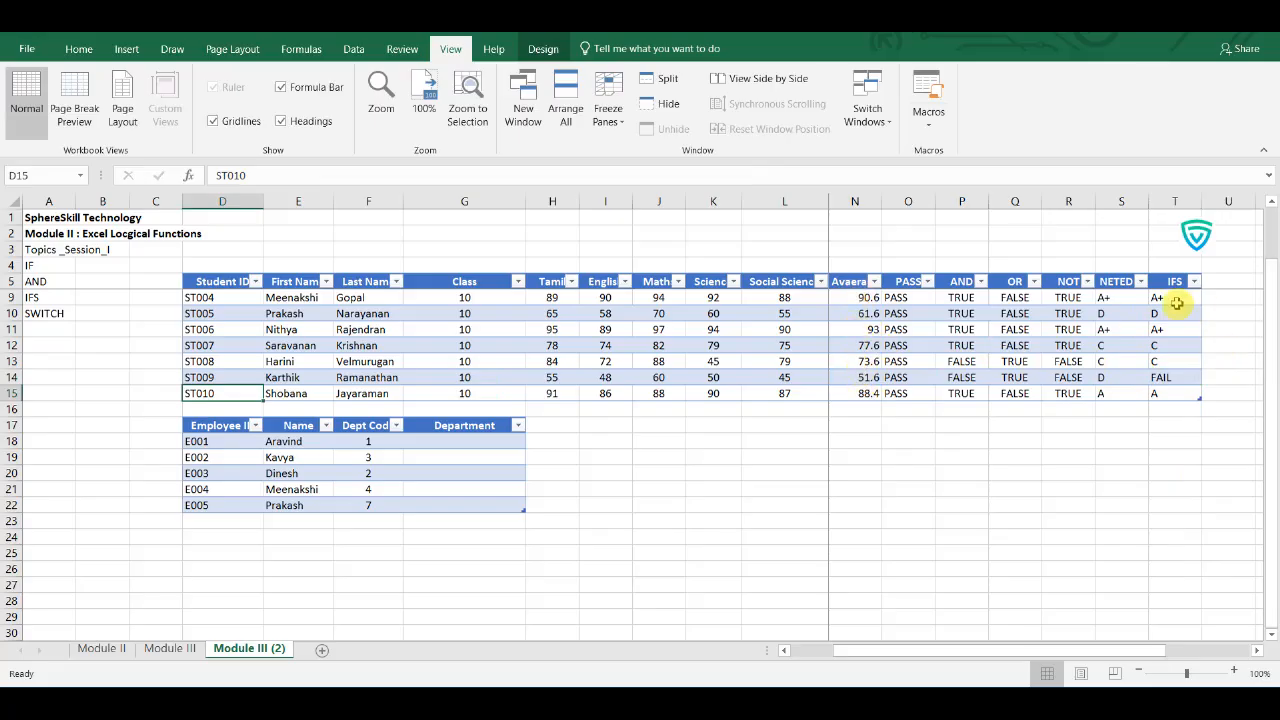
scroll(1175, 298, up, 1)
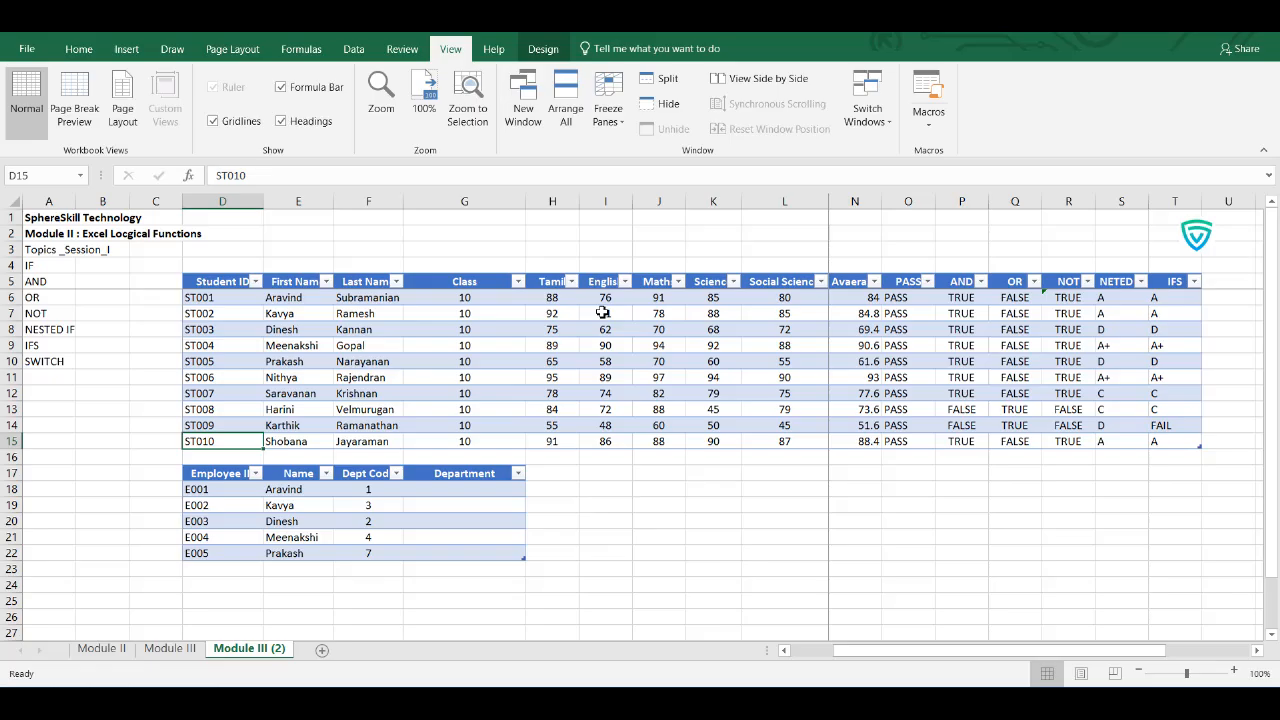
Start a SWITCH formula in E001's Department cell, G18, evaluating [@[Dept Code]] and returning "HR" for code 1
click(441, 491)
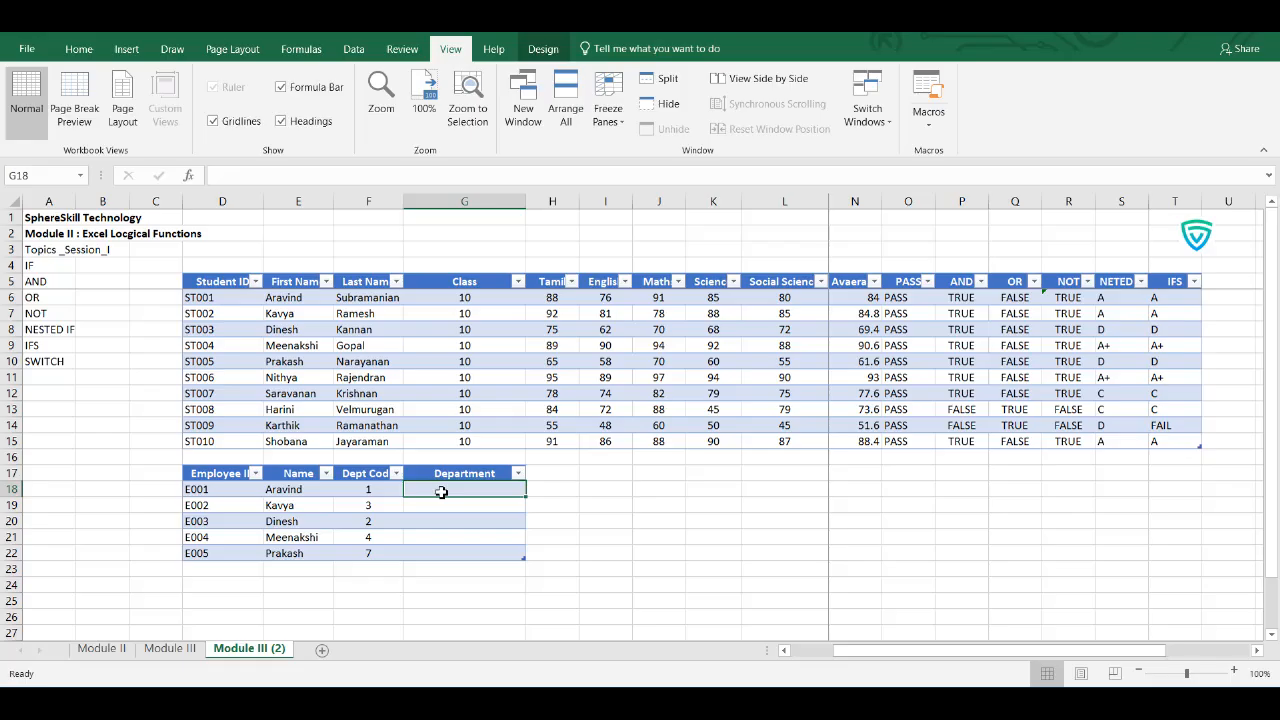
text(=)
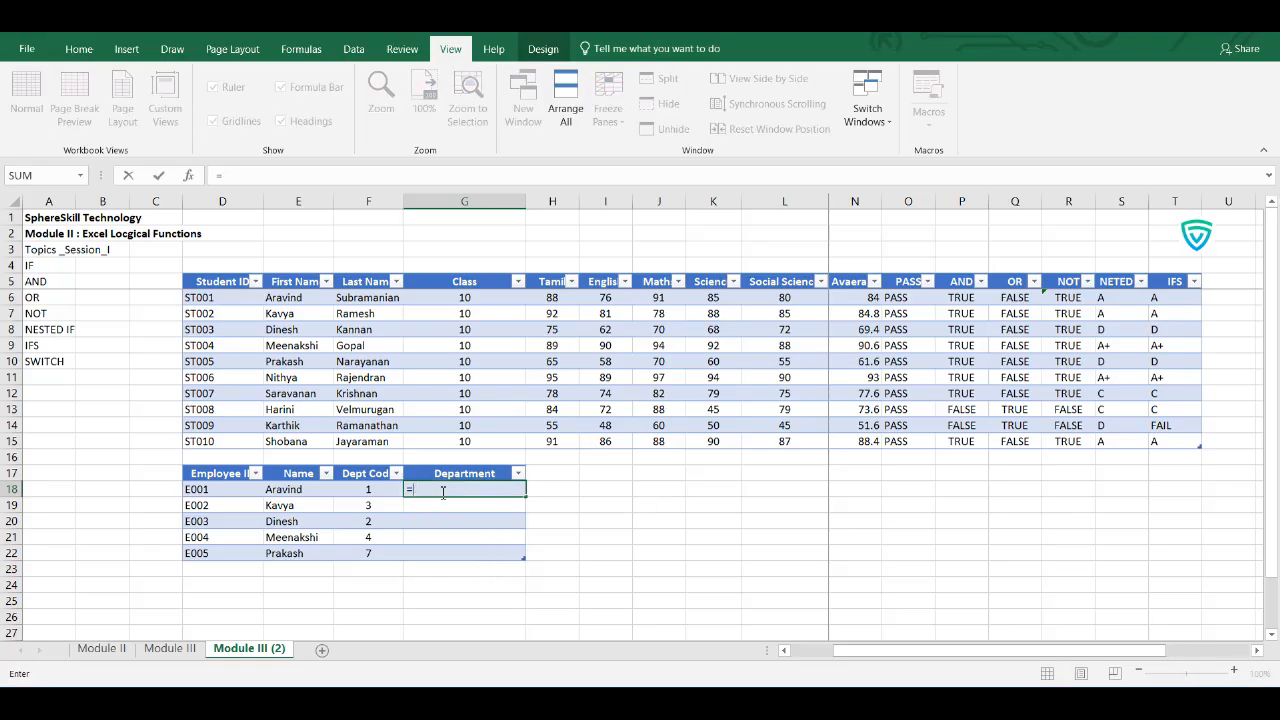
text(SWITCH)
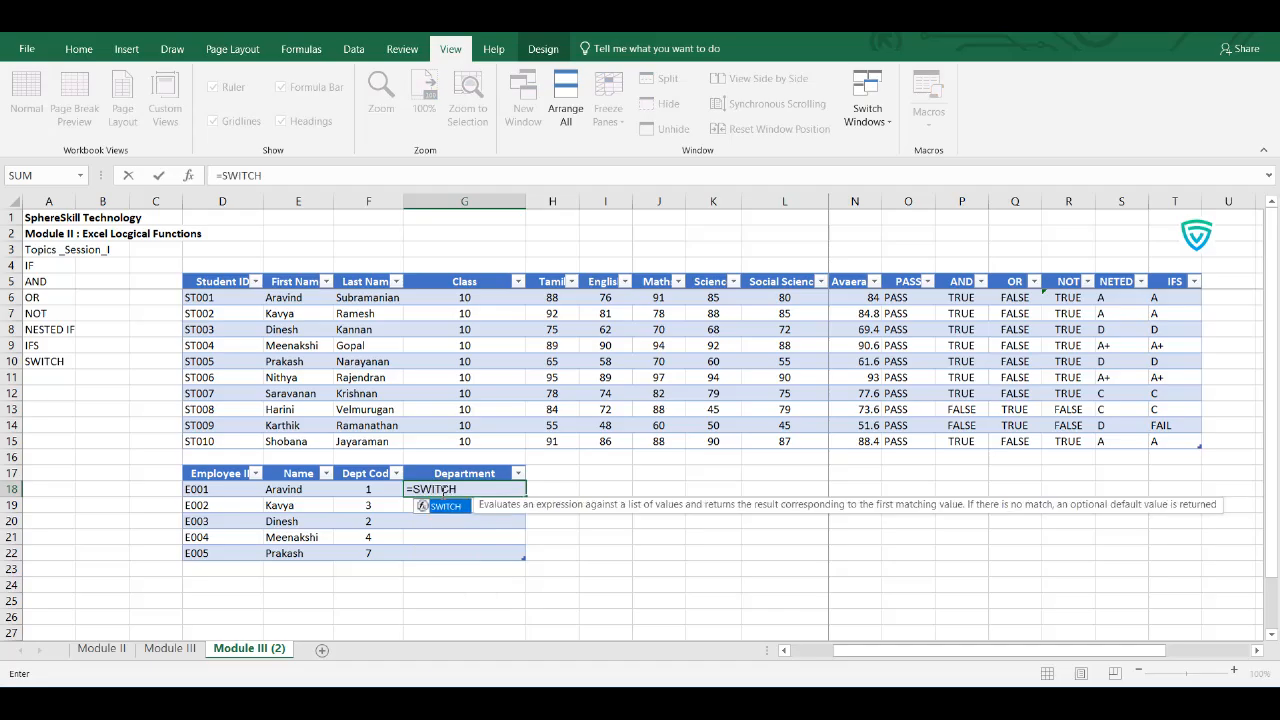
text(()
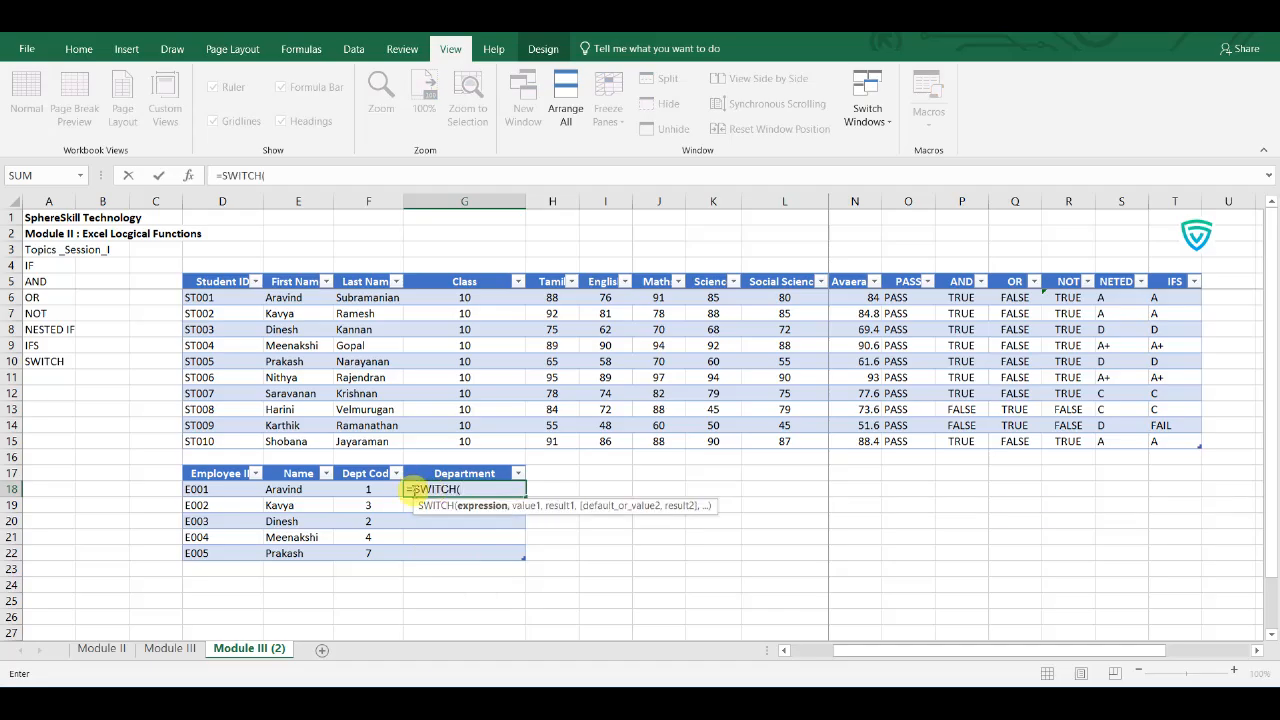
click(371, 491)
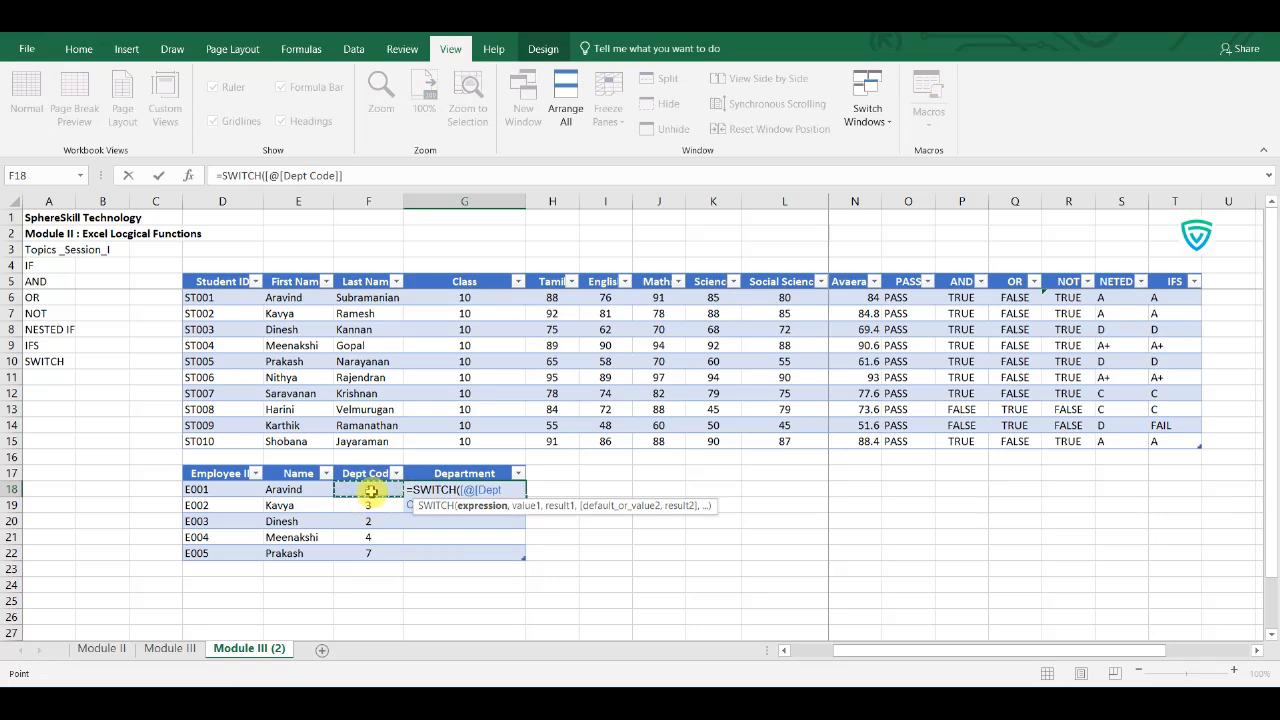
text(,)
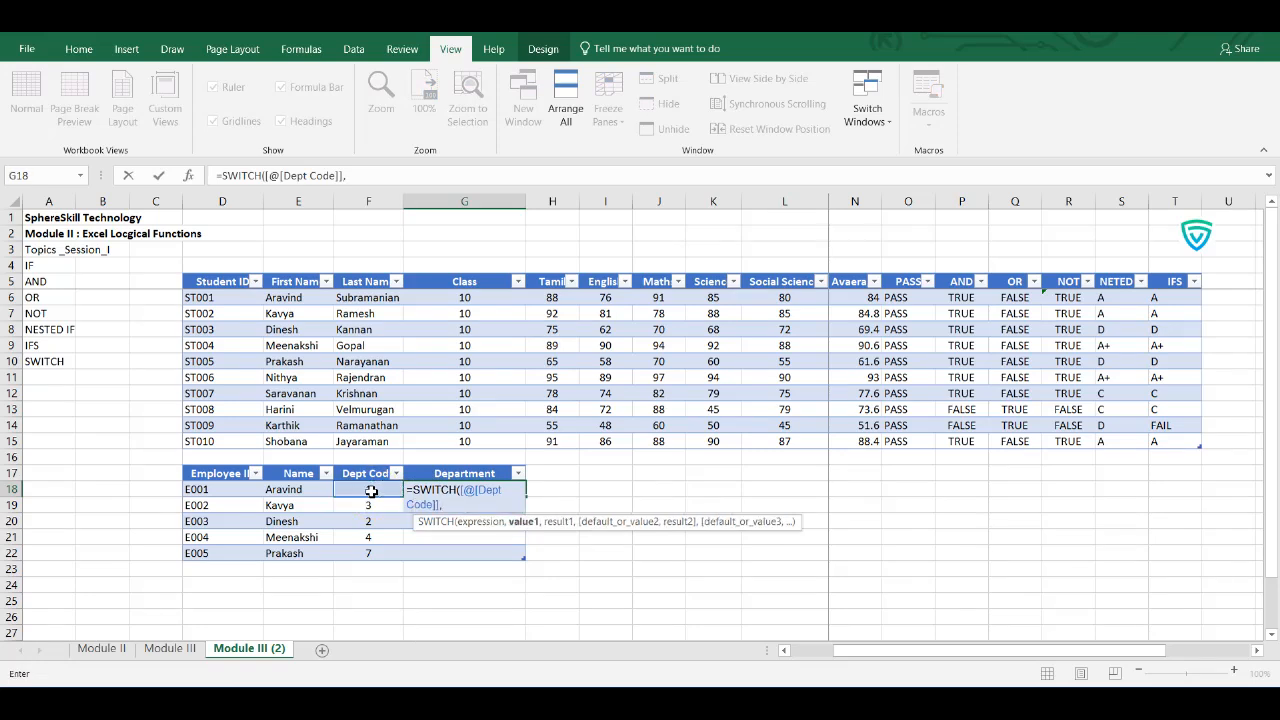
text(1,)
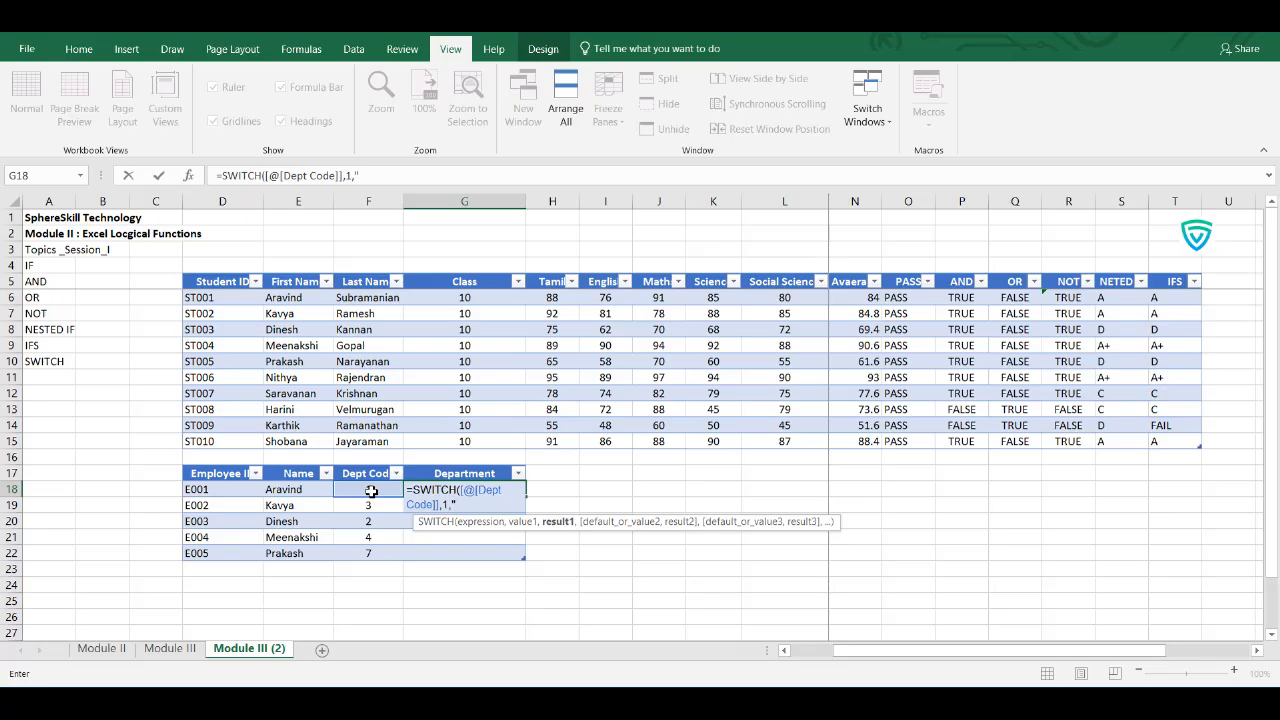
text(HR",)
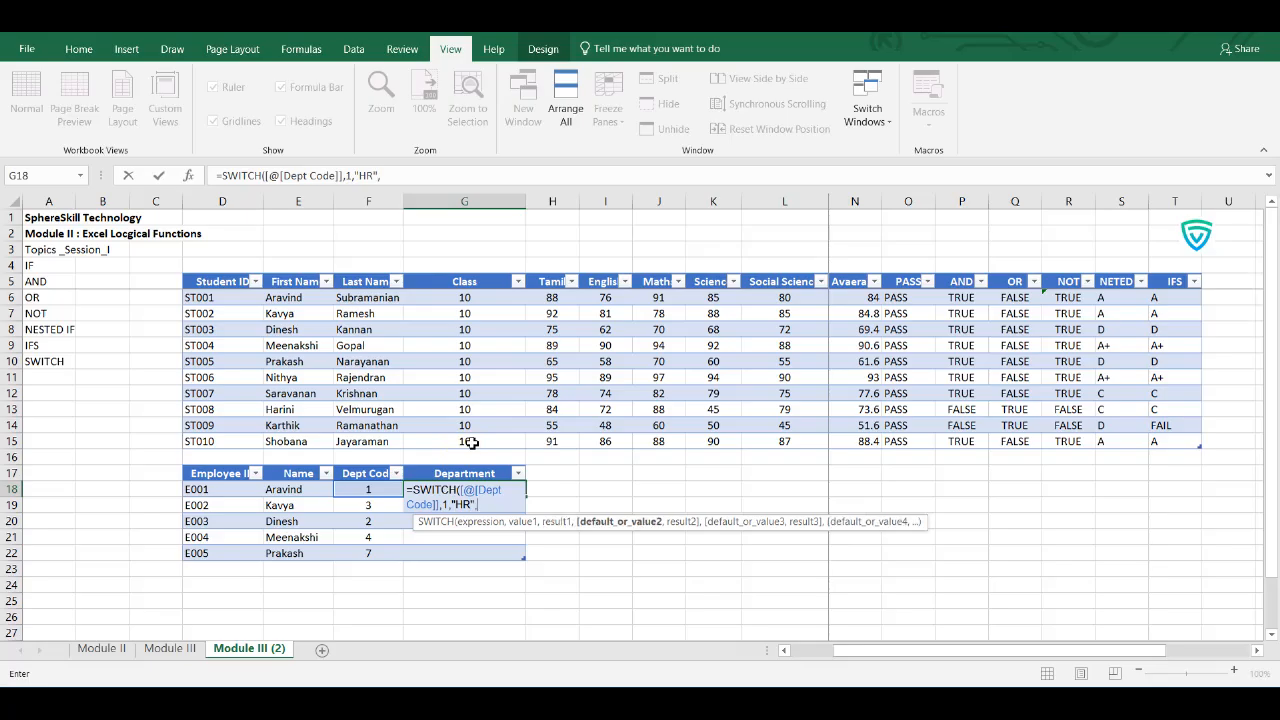
Extend the SWITCH formula to return "FINANCE" for code 2, "IT" for 3 and "MARKETING" for 4
text(2,"FINA)
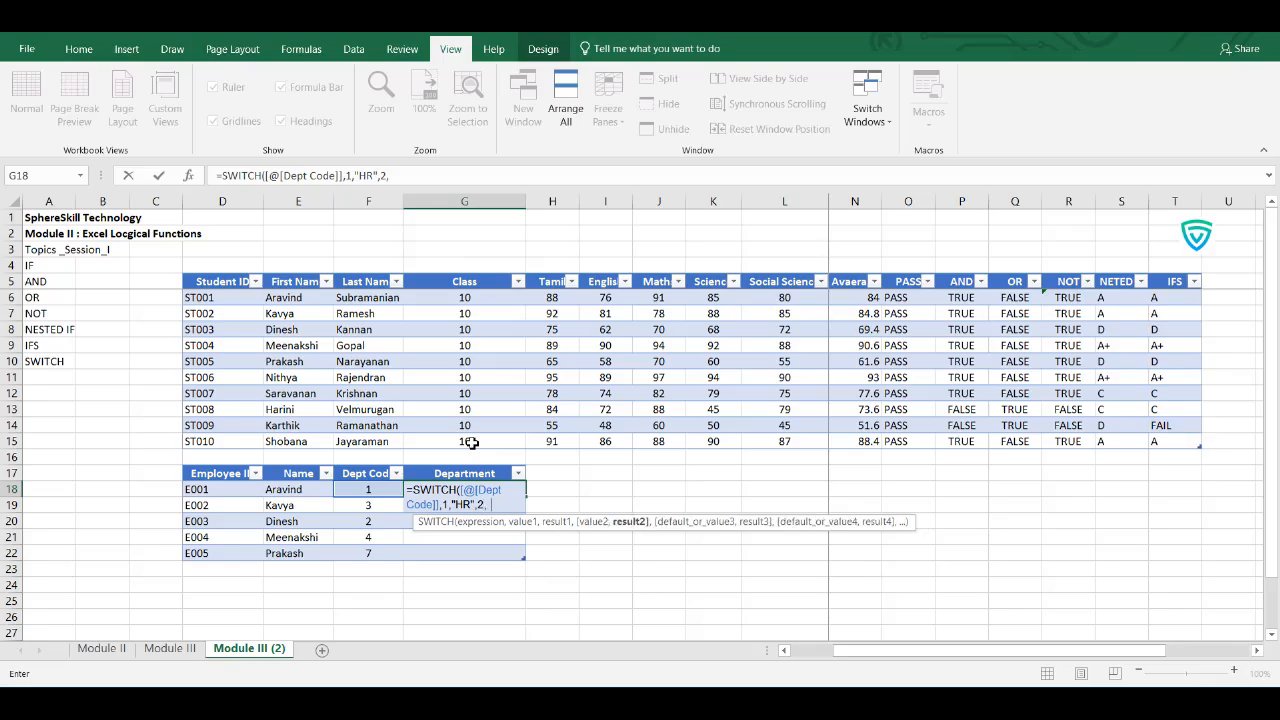
text(NCE",)
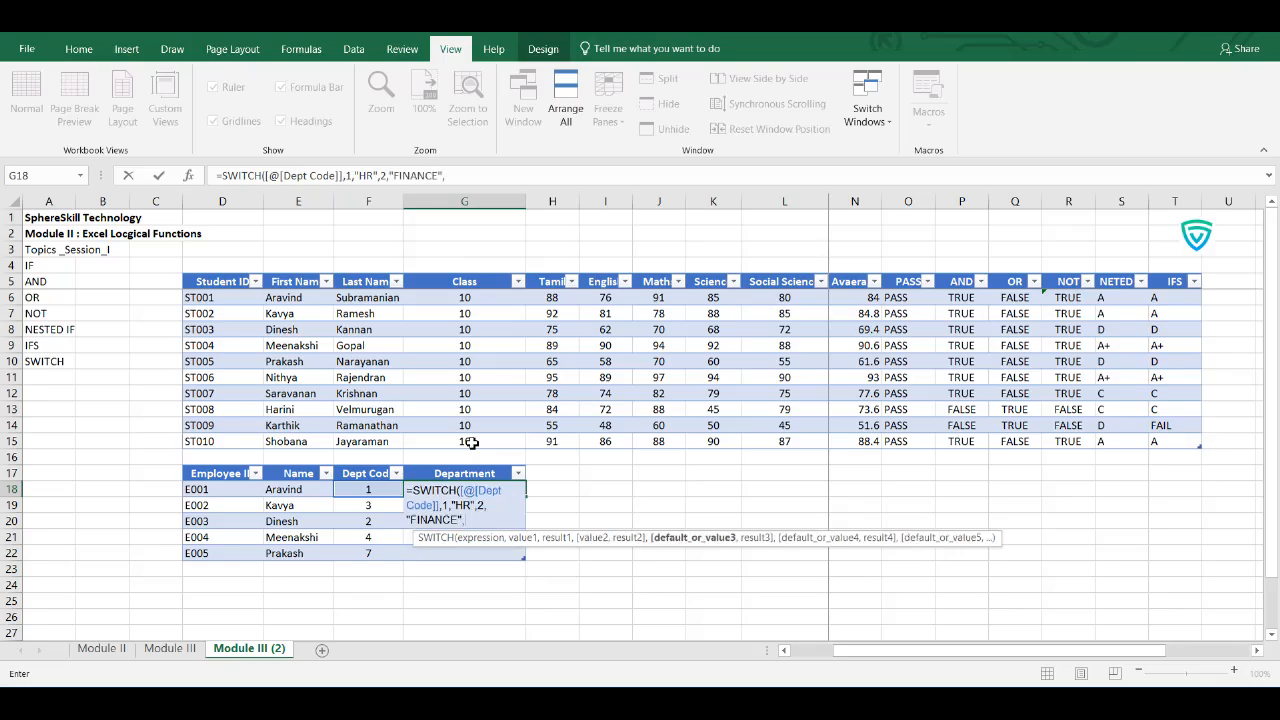
text(3,"IT",)
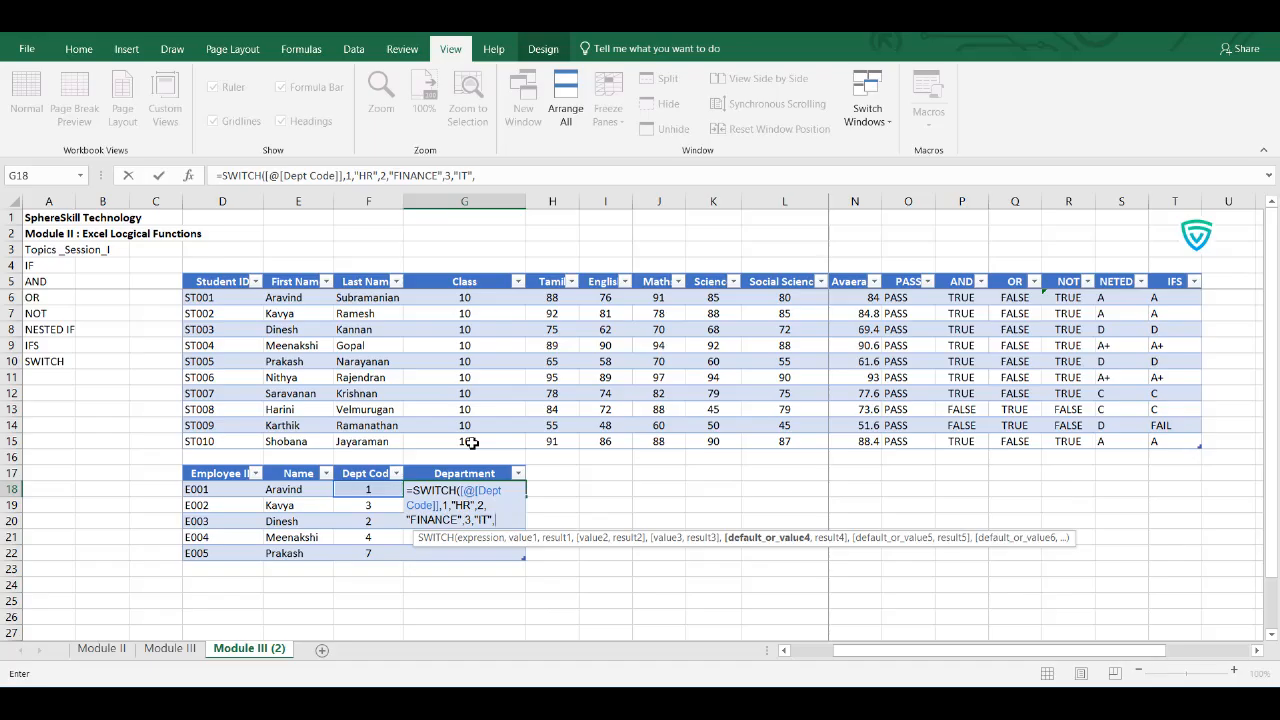
text(4,")
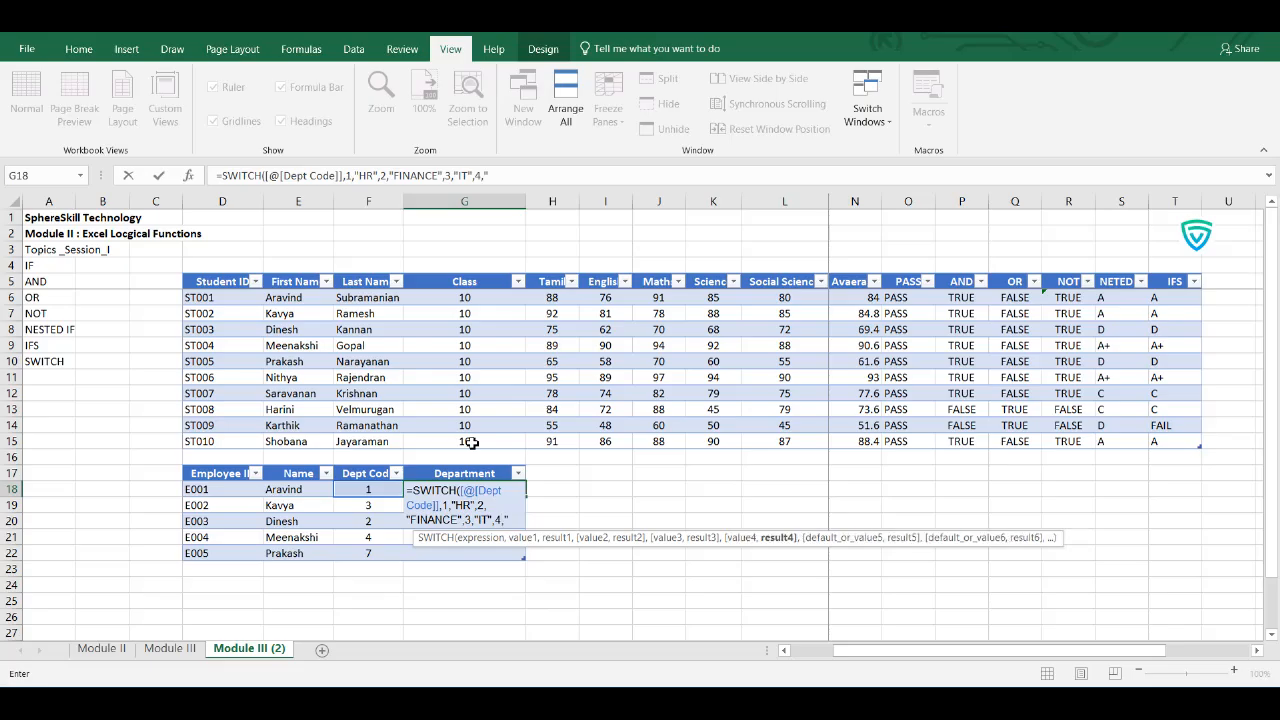
text(MARKETING",5)
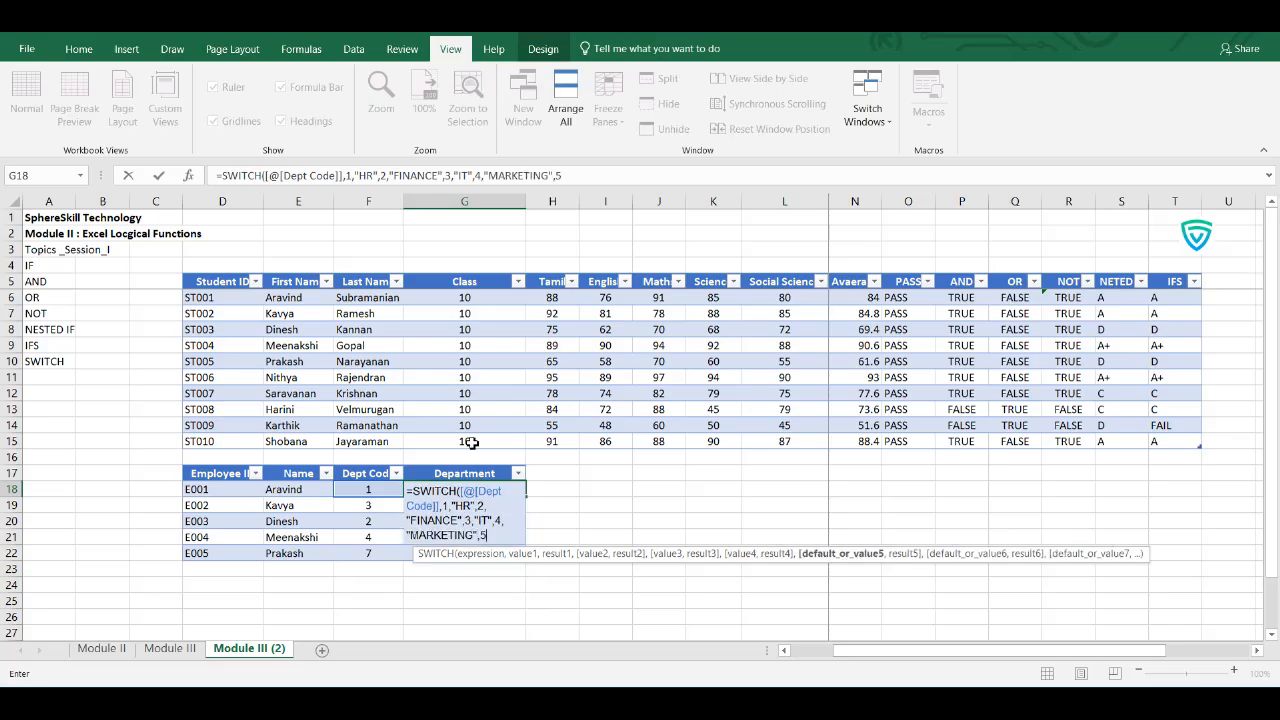
Complete the SWITCH formula with "SALES" for code 5 and "OPERATION" as the default, and enter it to fill the Department column
text(,)
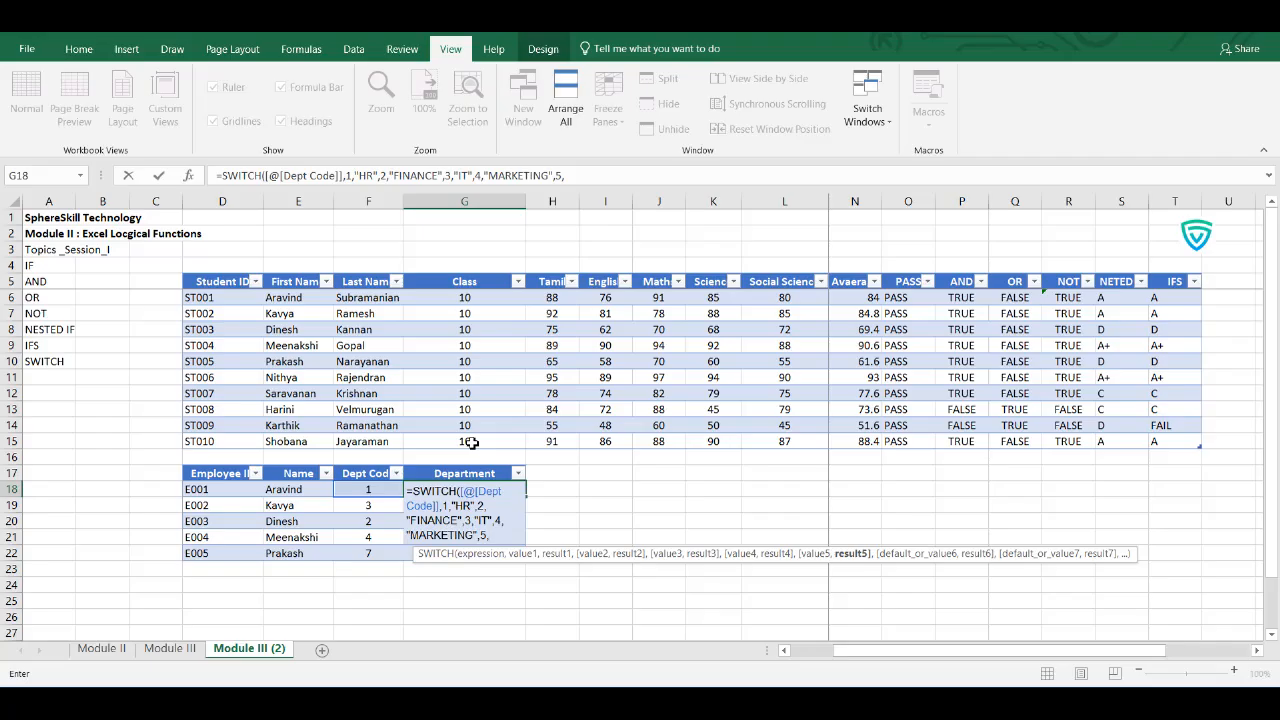
text("SALES")
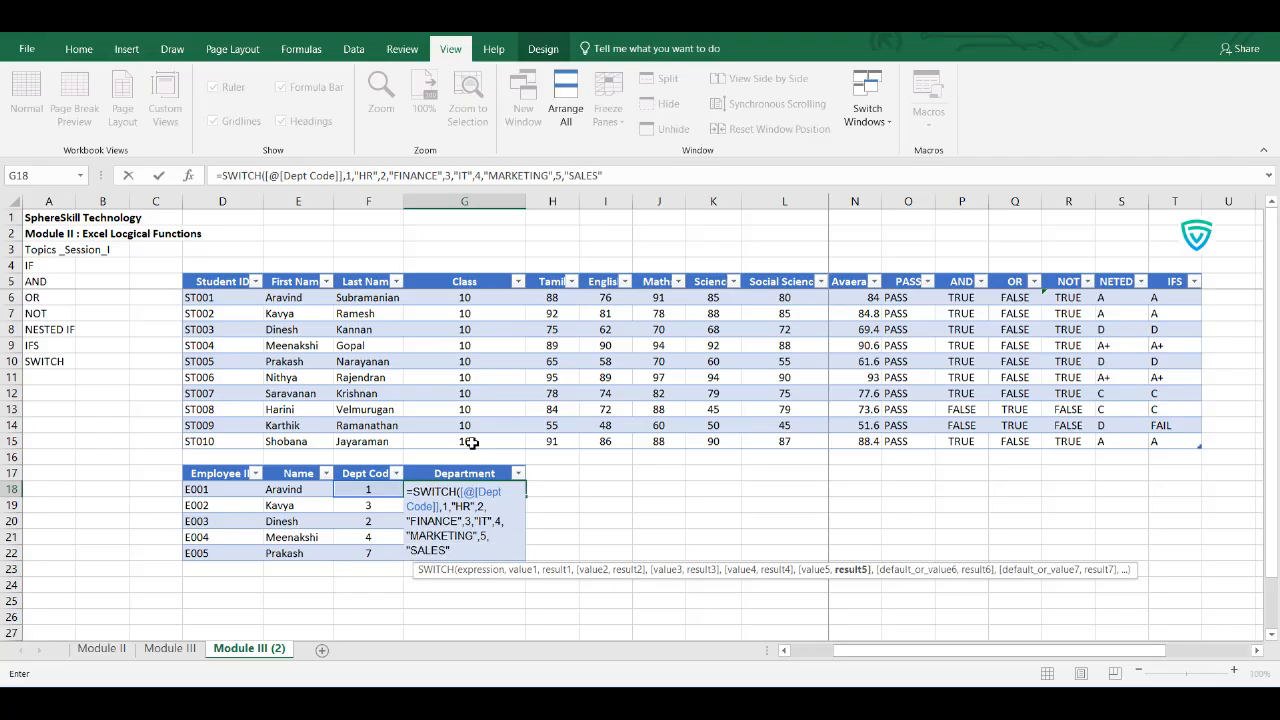
text(,)
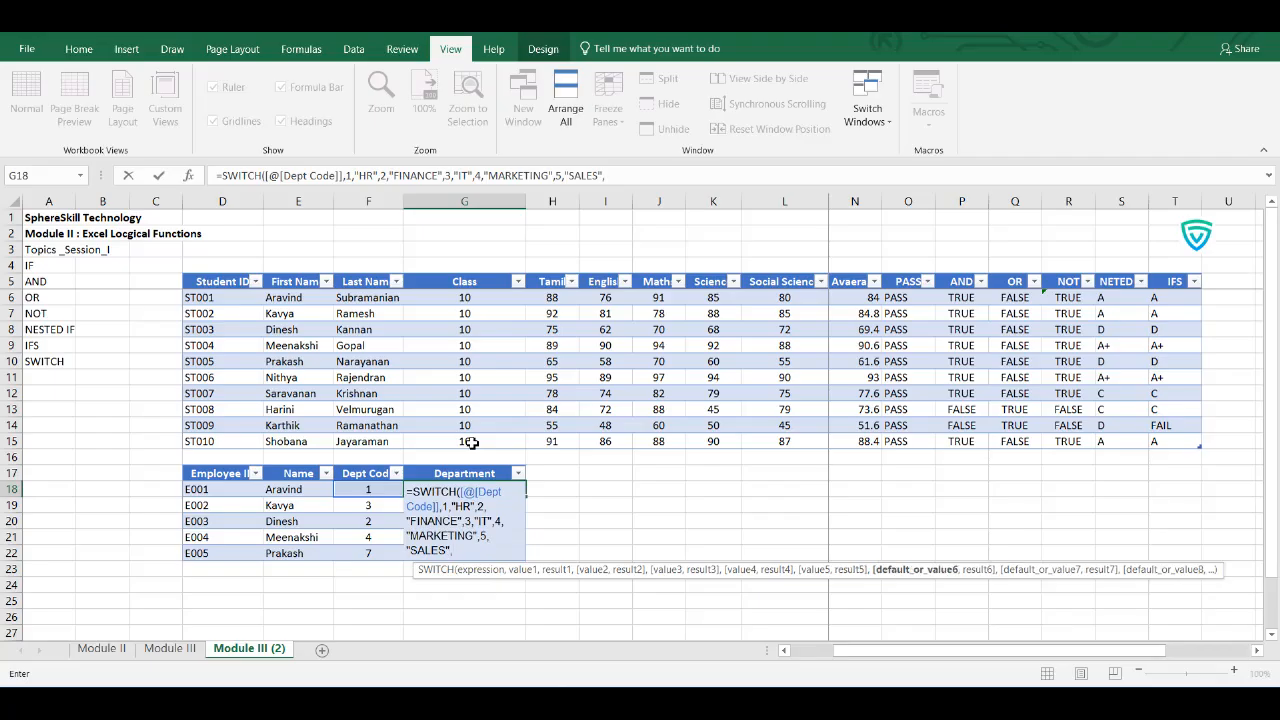
text("OPERATION)
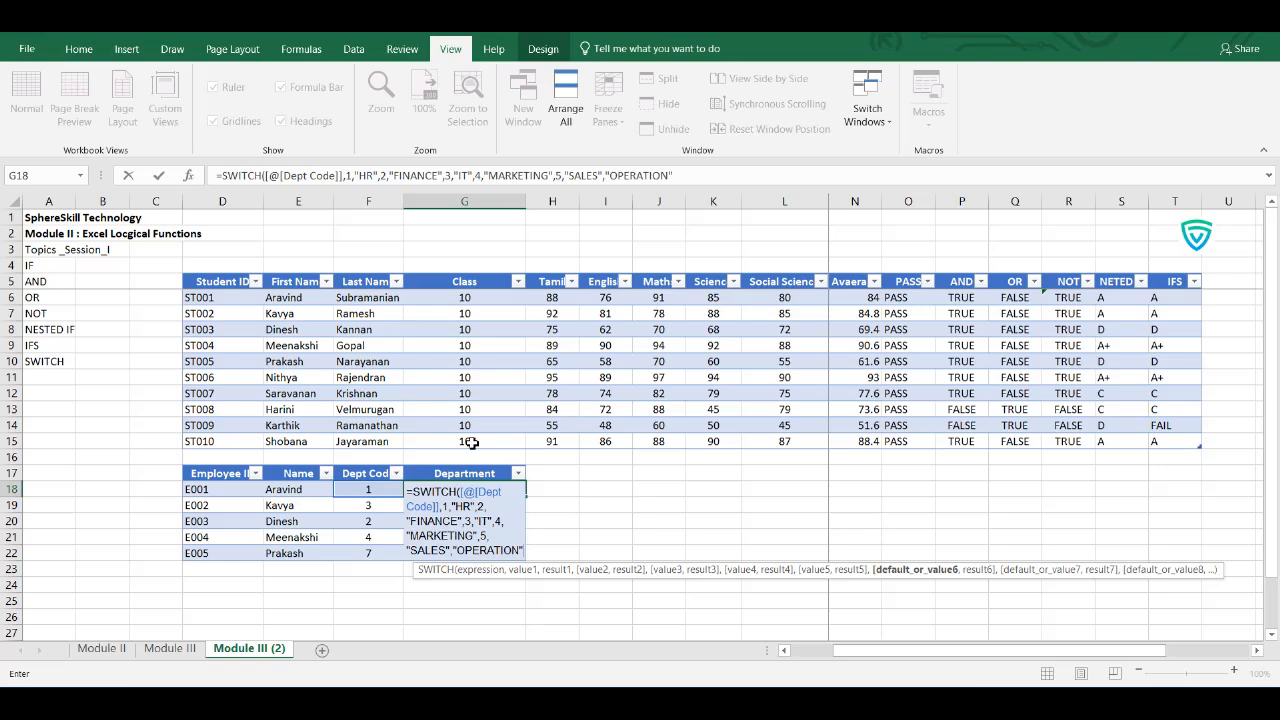
text("))
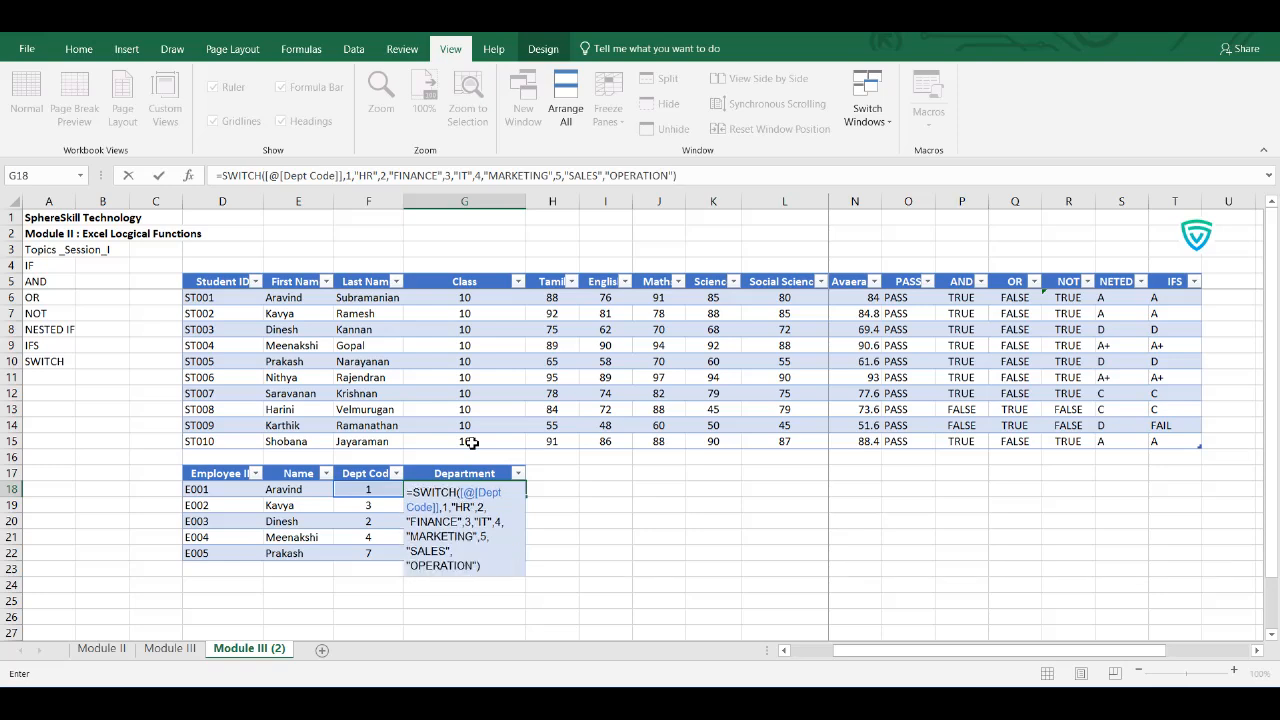
key(Return)
Examine the code and department pairs of the SWITCH formula in E001's Department cell, G18
click(465, 487)
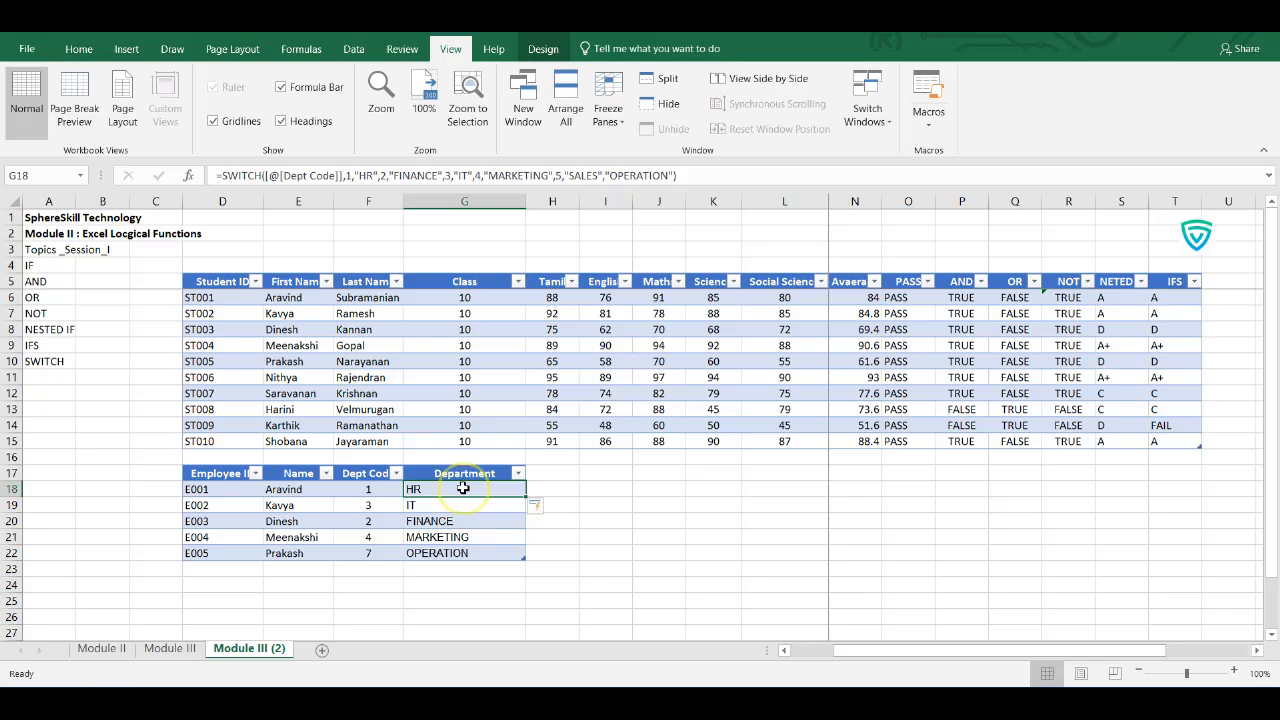
double_click(463, 487)
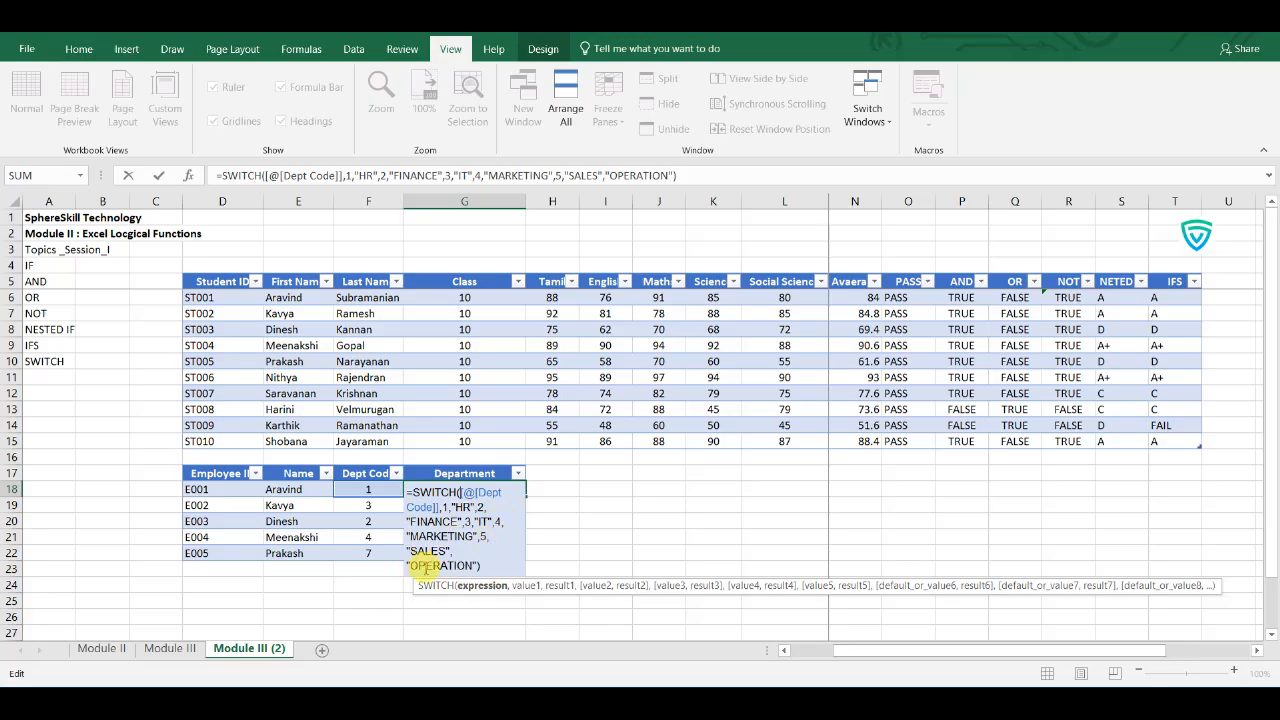
key(Return)
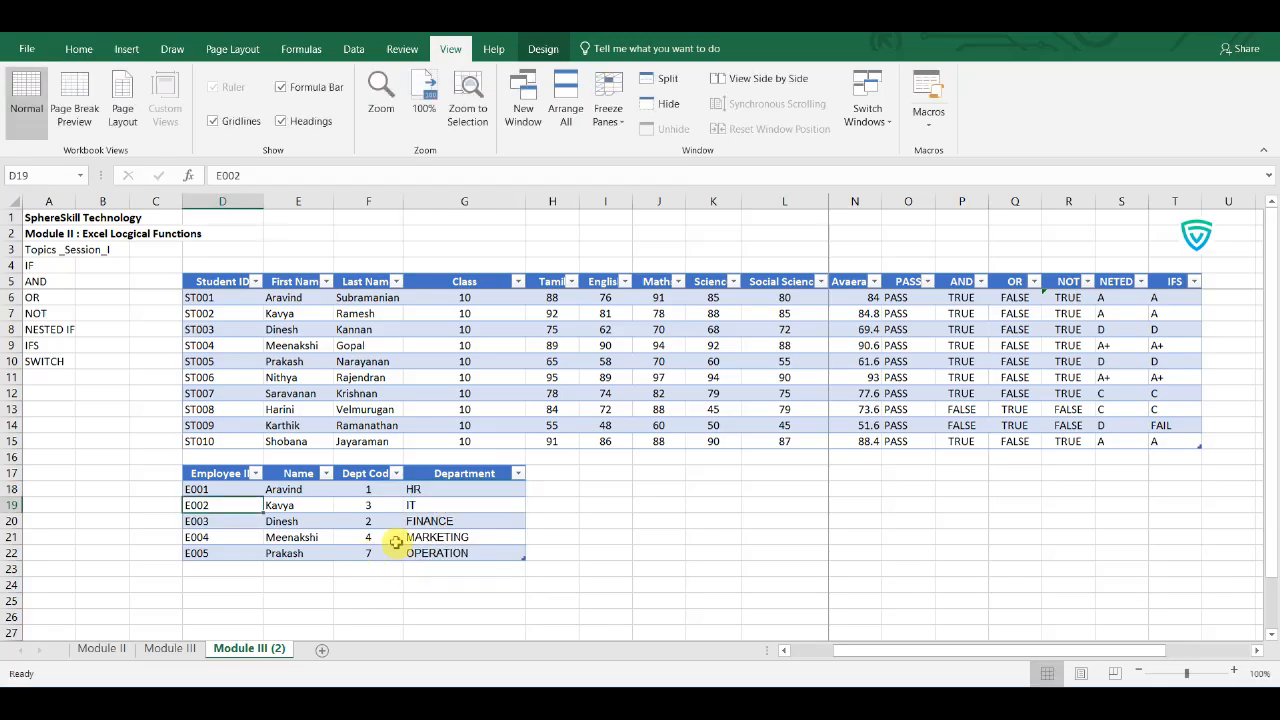
Set the Dept Code values of employees E002 to E005 to 2, 4, 5 and 6 respectively
click(369, 505)
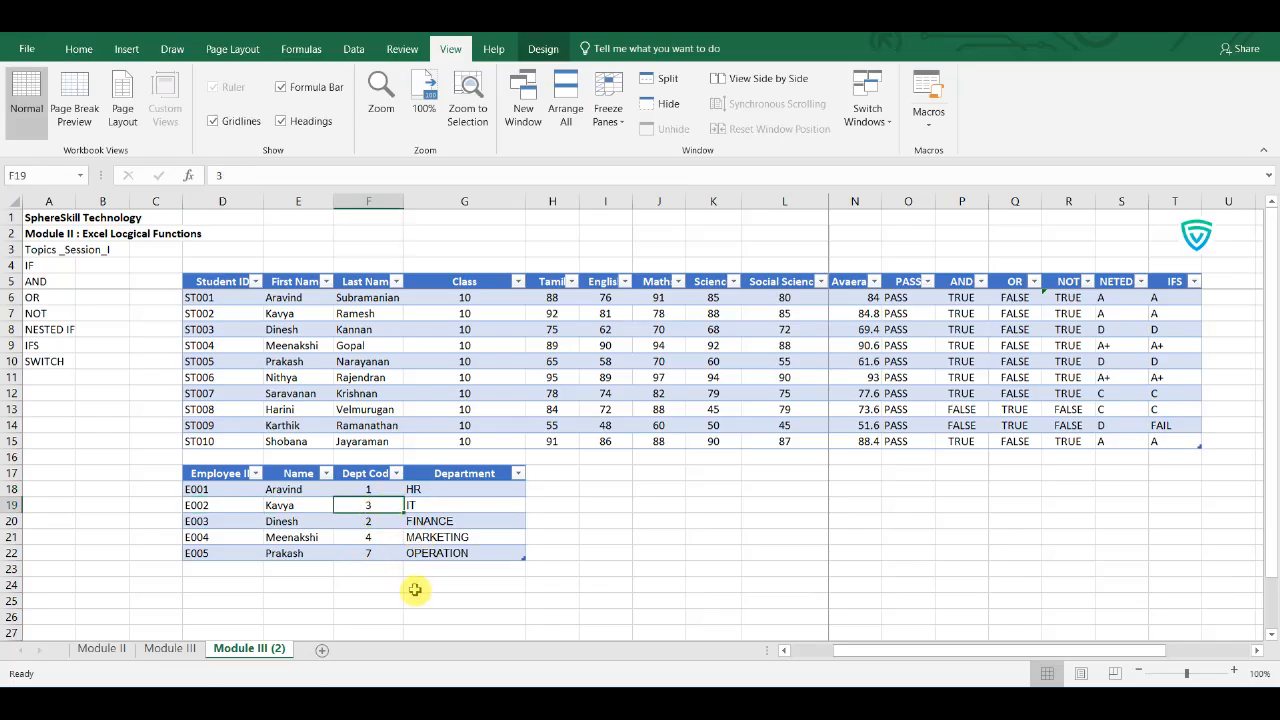
text(2)
key(Return)
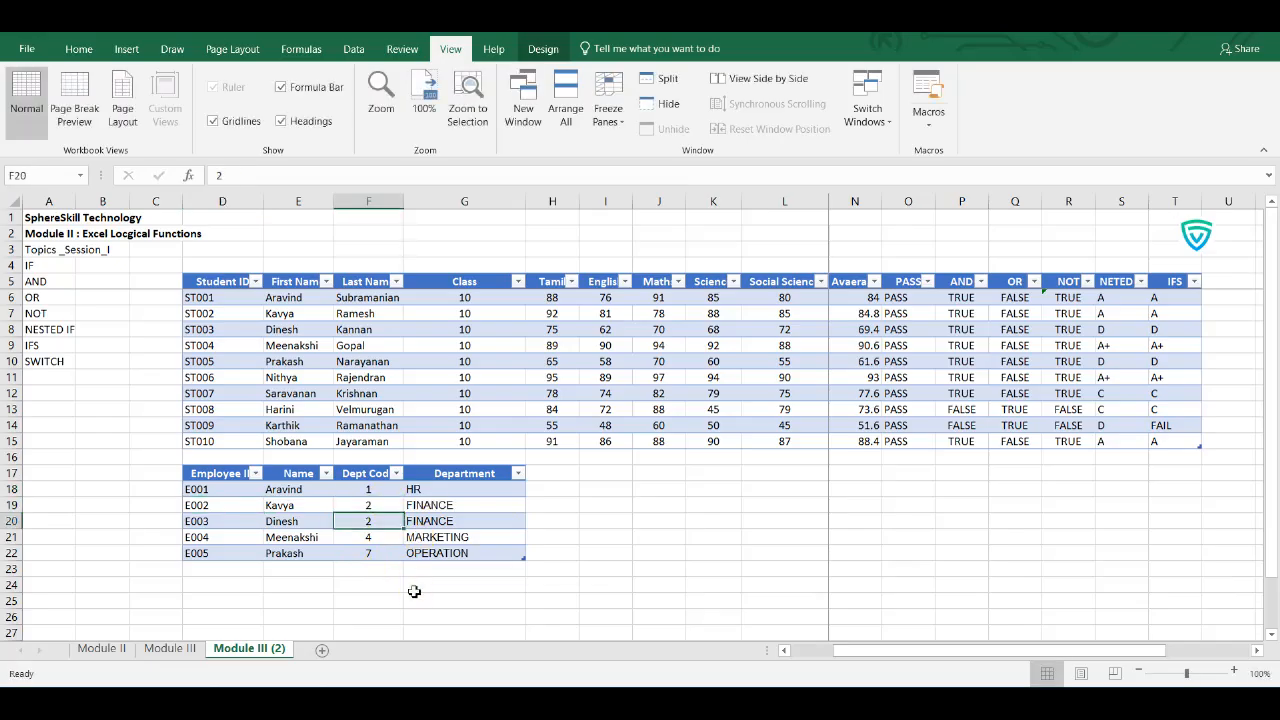
text(4)
key(Return)
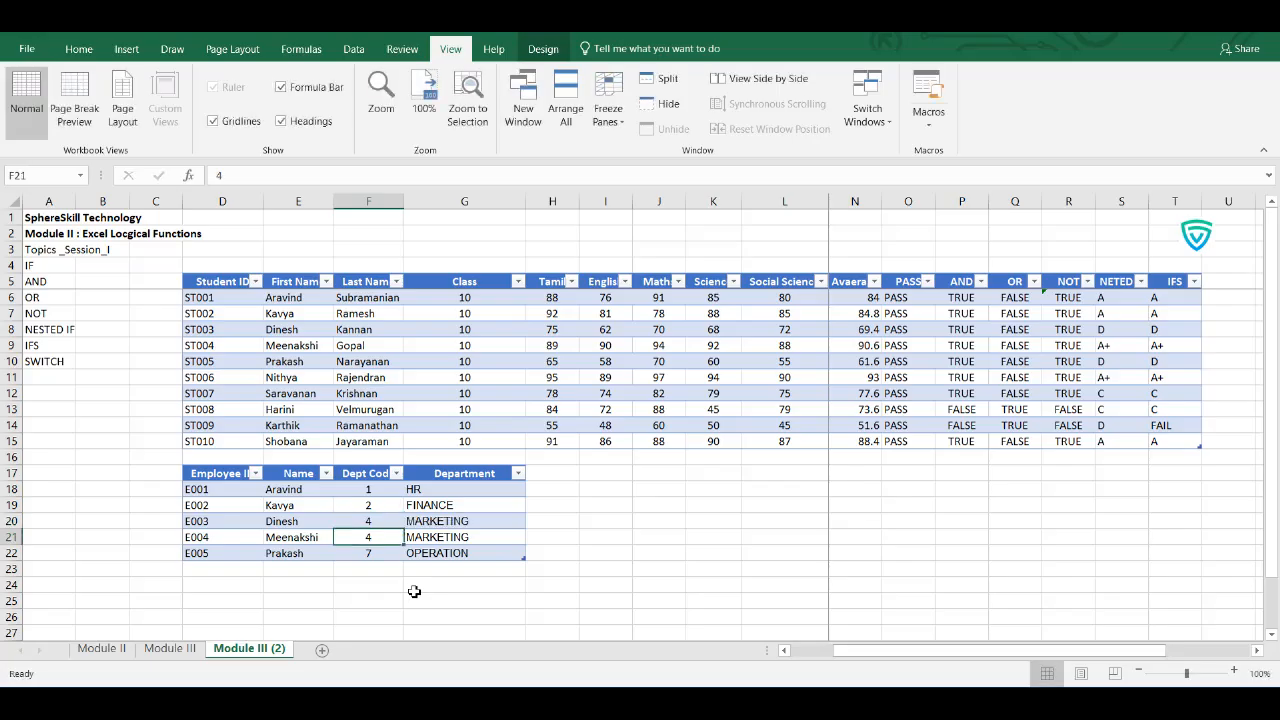
text(5)
key(Return)
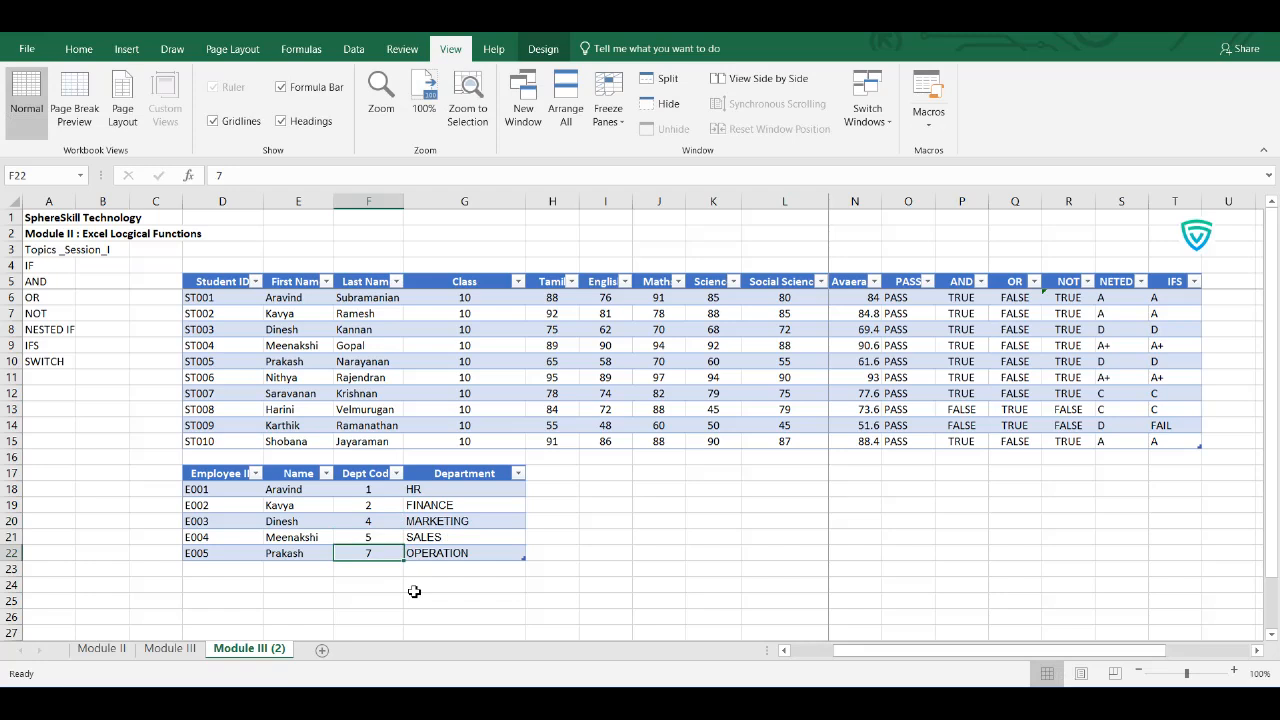
text(6)
key(Return)
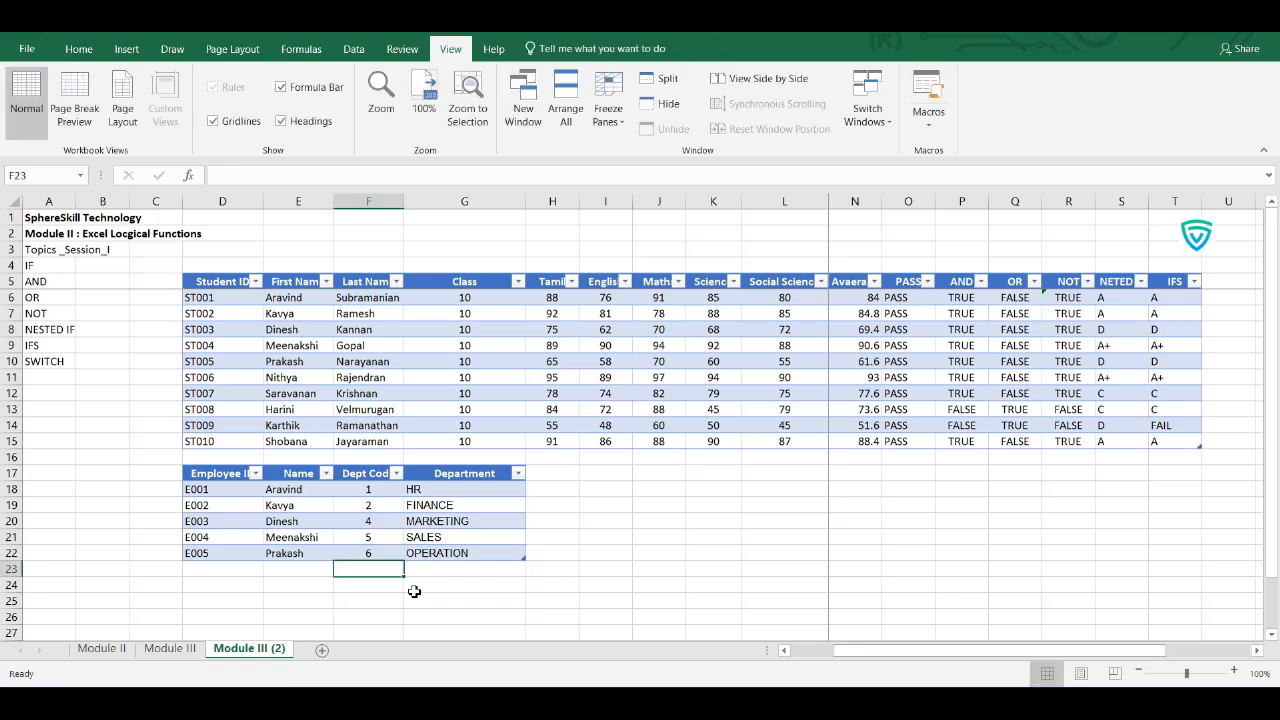